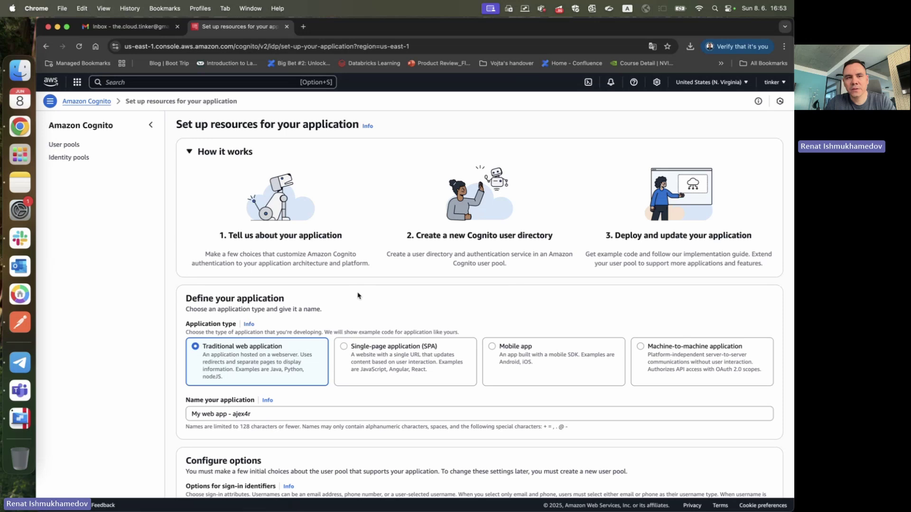
# - Replace the default application name with 'Cognito User pool application'
pyautogui.scroll(-3, 357, 295)
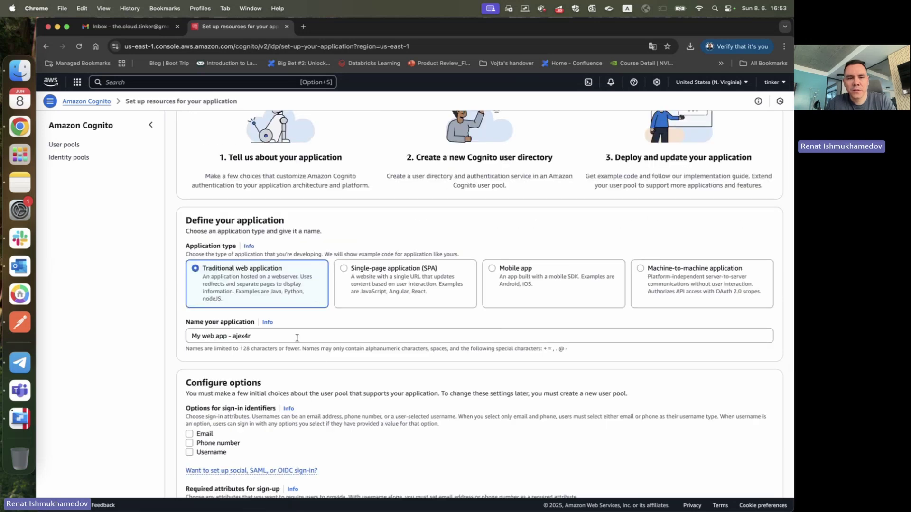
pyautogui.scroll(-4, 297, 337)
pyautogui.tripleClick(286, 233)
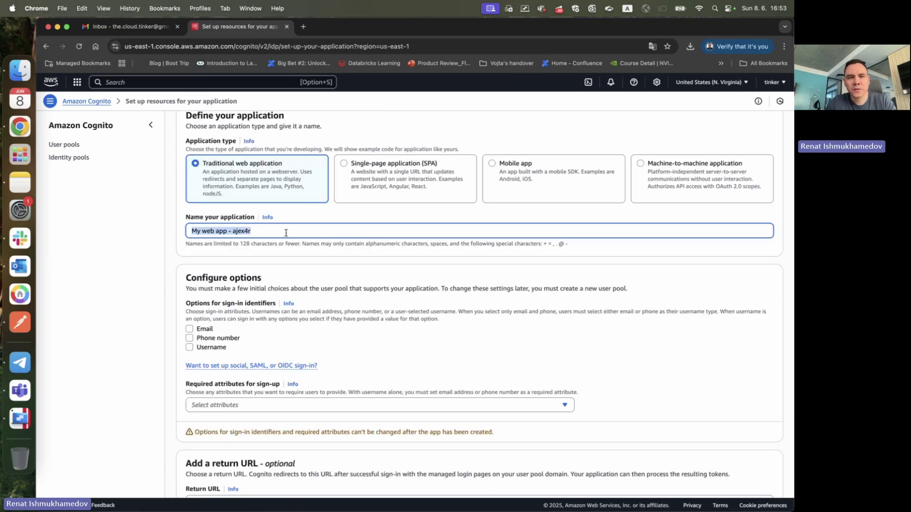
pyautogui.scroll(2, 299, 240)
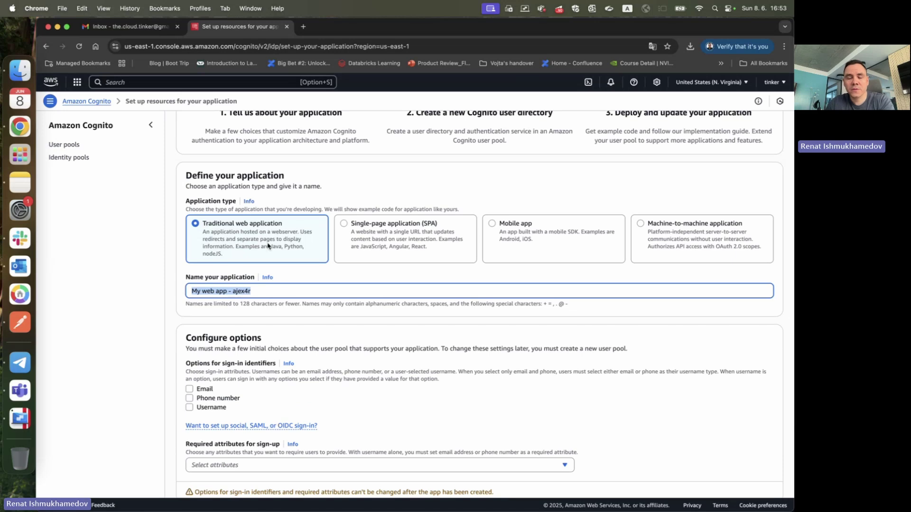
pyautogui.scroll(2, 269, 246)
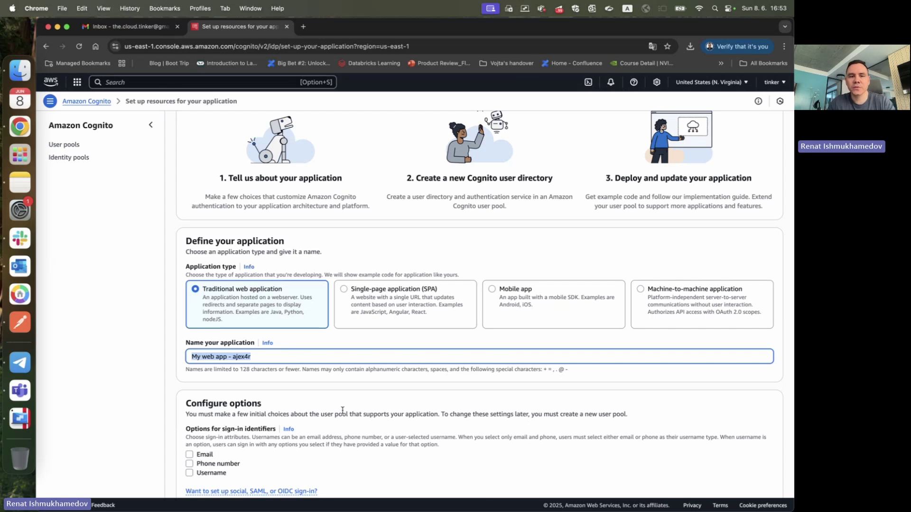
pyautogui.tripleClick(206, 356)
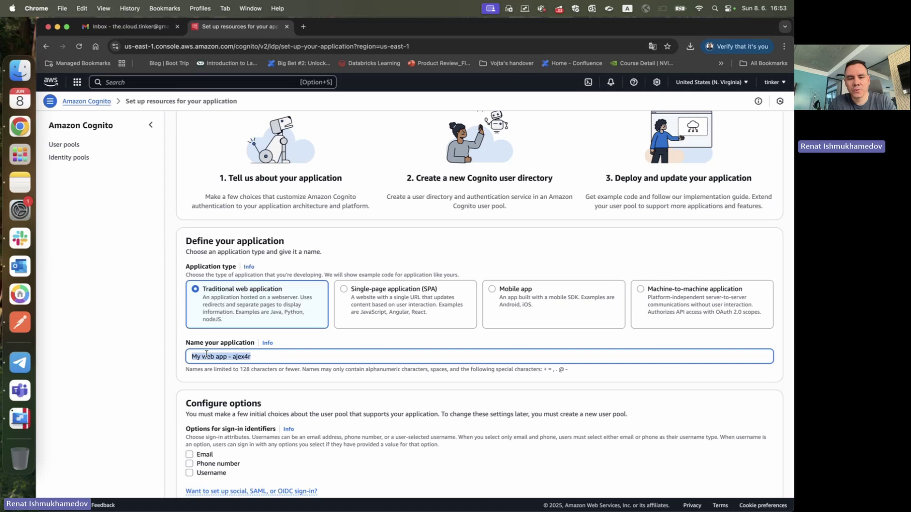
pyautogui.write('Cognito Us')
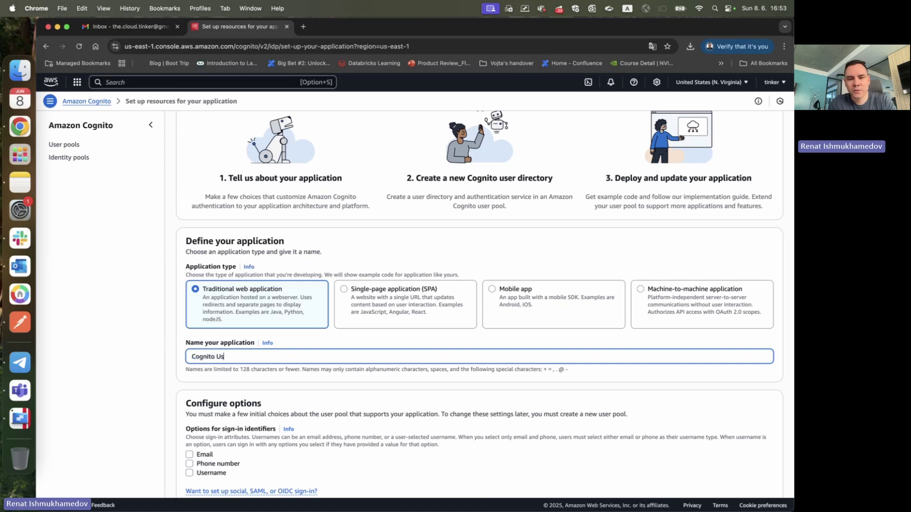
pyautogui.write('er pool application')
pyautogui.click(81, 387)
# - Allow Email as a sign-in identifier for the application
pyautogui.scroll(-3, 81, 386)
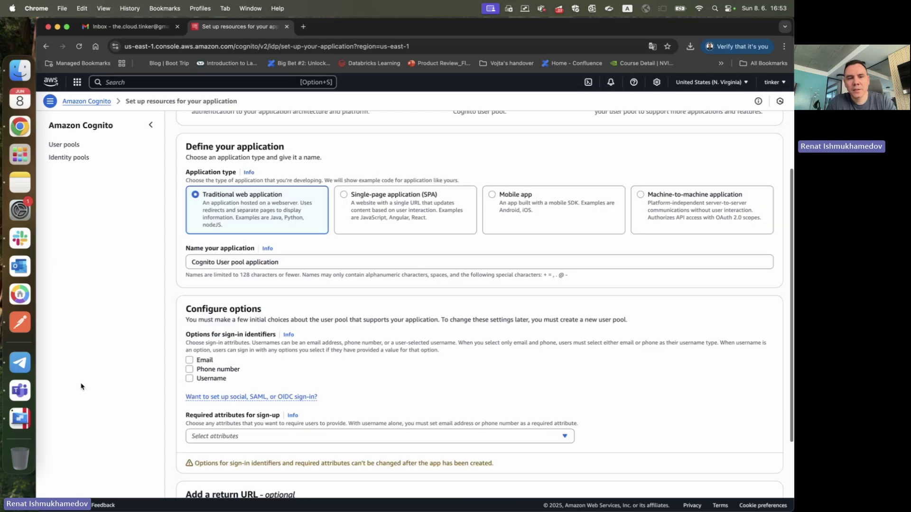
pyautogui.scroll(-4, 204, 332)
pyautogui.tripleClick(198, 217)
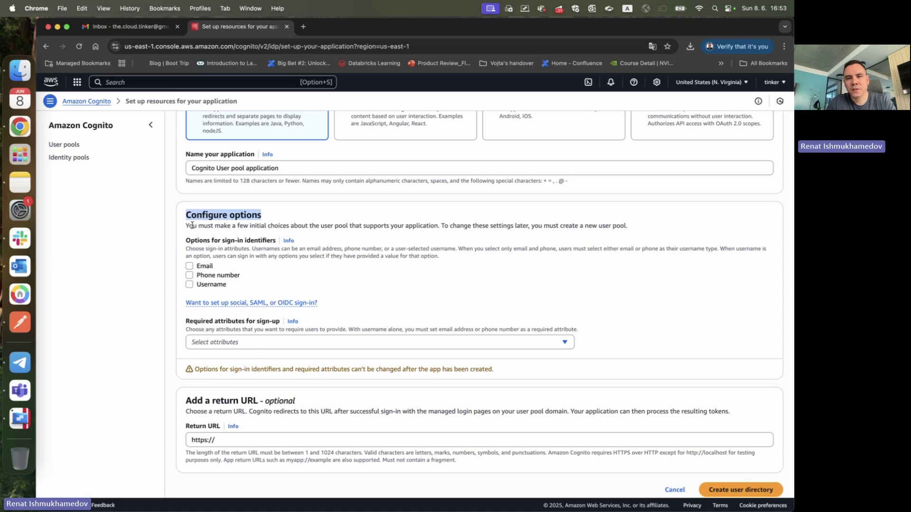
pyautogui.doubleClick(192, 226)
pyautogui.click(418, 216)
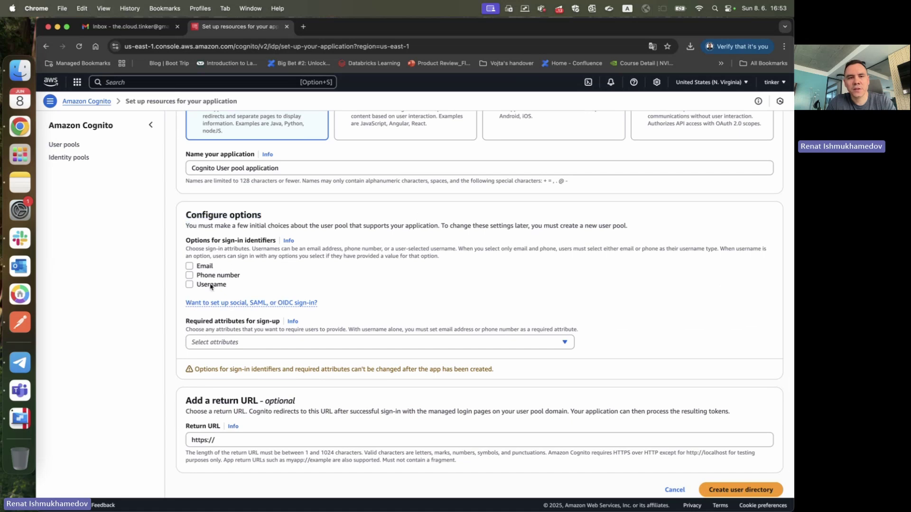
pyautogui.click(190, 267)
# - Make email a required attribute for sign-up
pyautogui.scroll(-1, 337, 283)
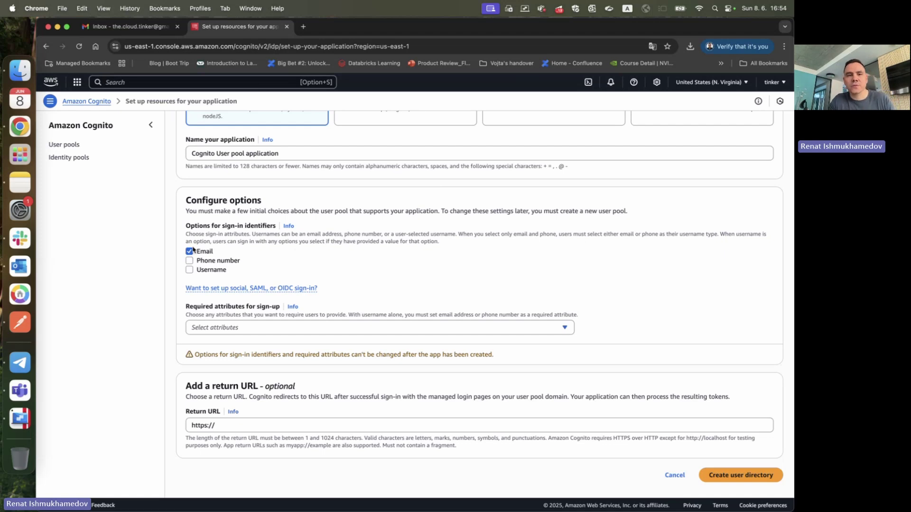
pyautogui.click(245, 329)
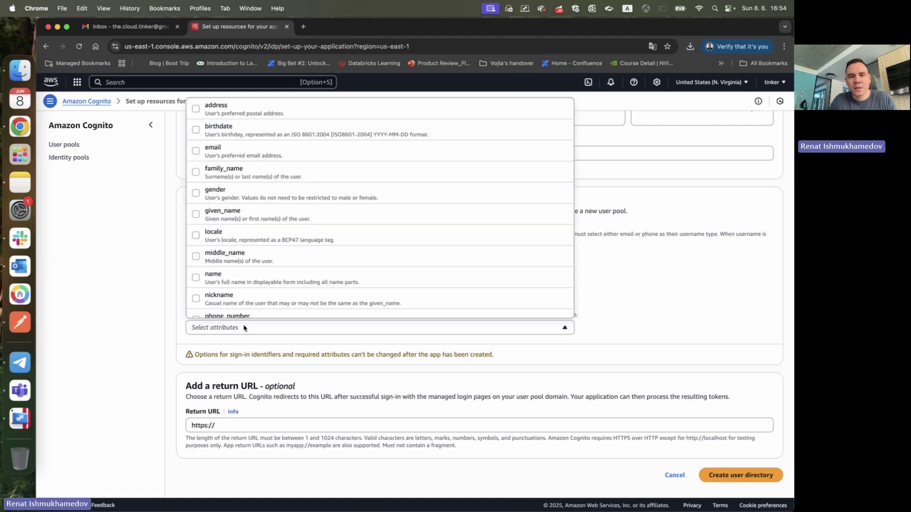
pyautogui.click(241, 151)
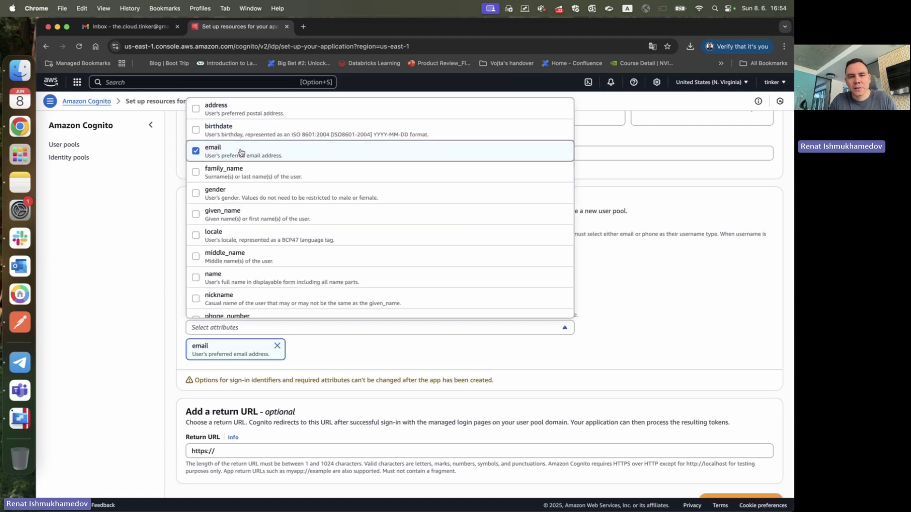
pyautogui.click(135, 275)
pyautogui.scroll(-1, 225, 344)
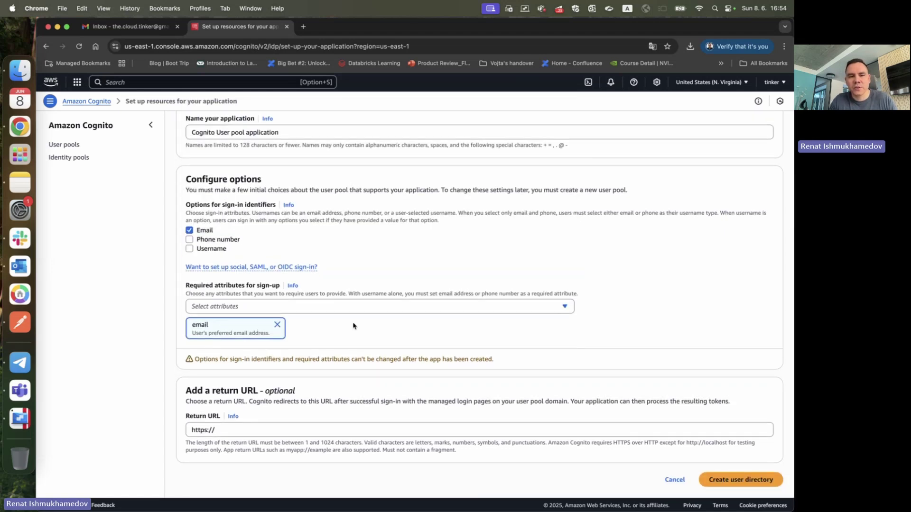
pyautogui.scroll(-1, 349, 339)
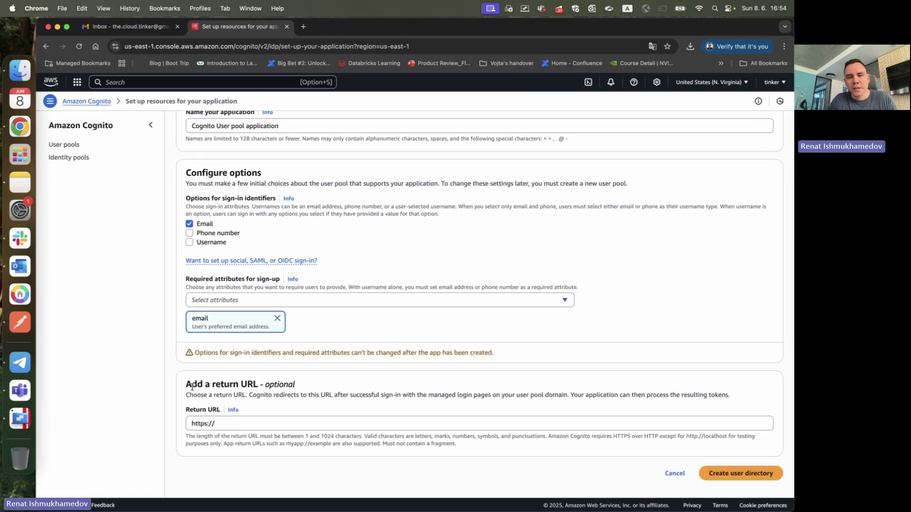
pyautogui.moveTo(190, 386); pyautogui.dragTo(172, 382)
pyautogui.doubleClick(288, 383)
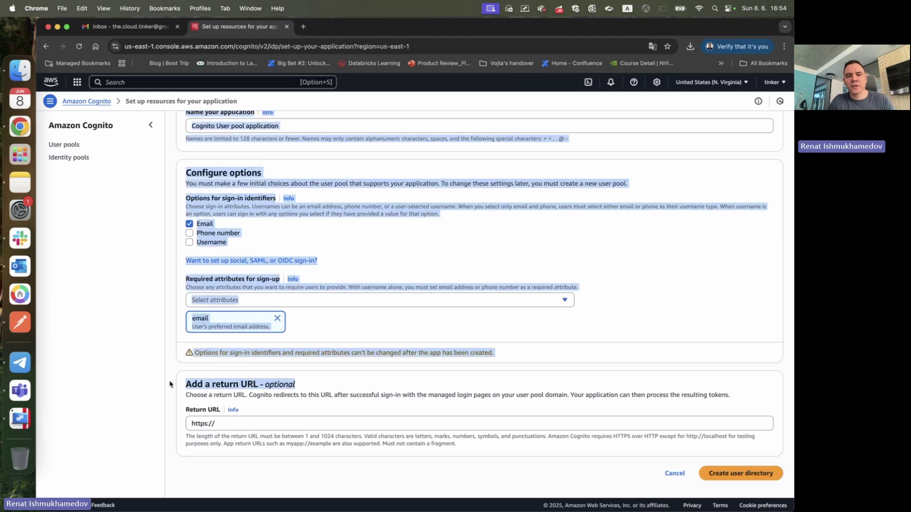
pyautogui.doubleClick(190, 383)
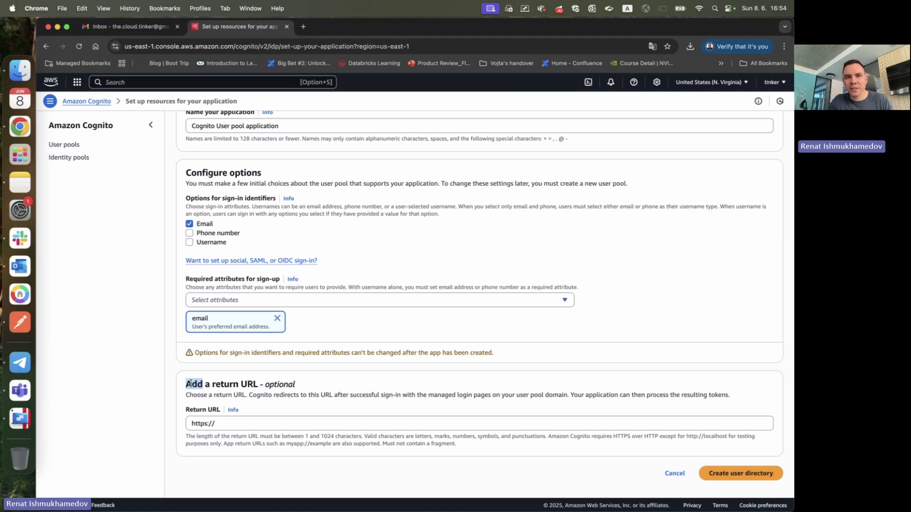
pyautogui.tripleClick(260, 426)
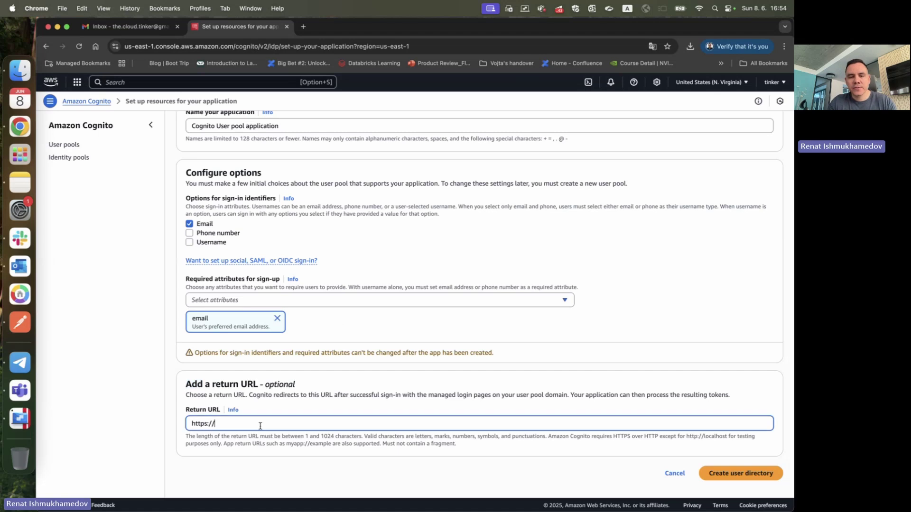
pyautogui.write('http')
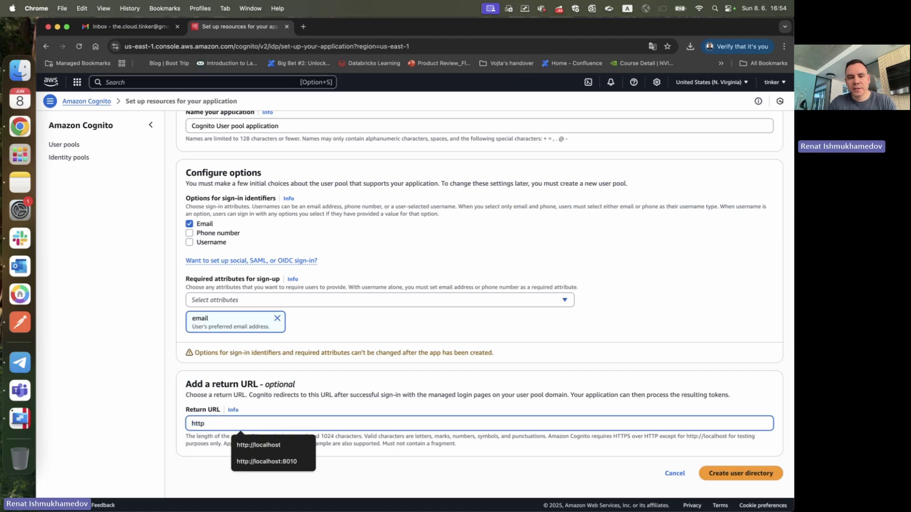
pyautogui.press('Down')
pyautogui.press('Down')
pyautogui.press('Up')
pyautogui.press('Return')
pyautogui.write('://localhost:')
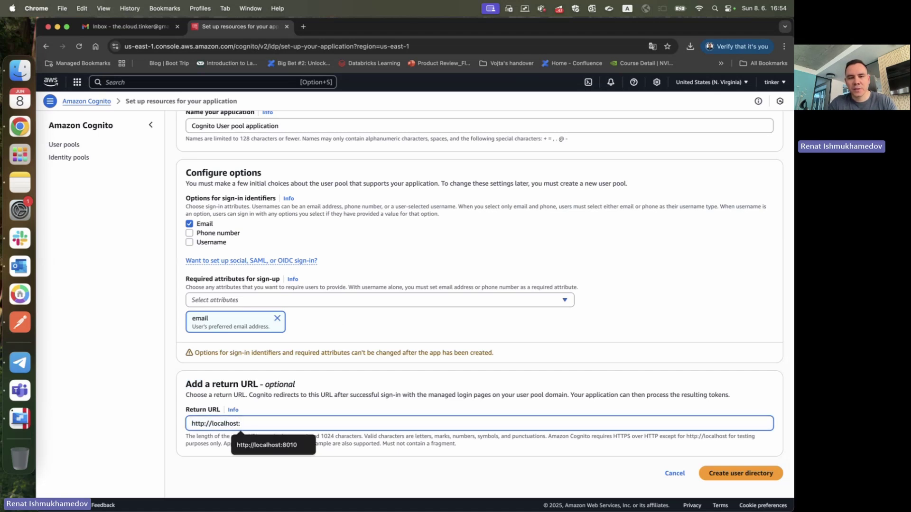
pyautogui.write('5010')
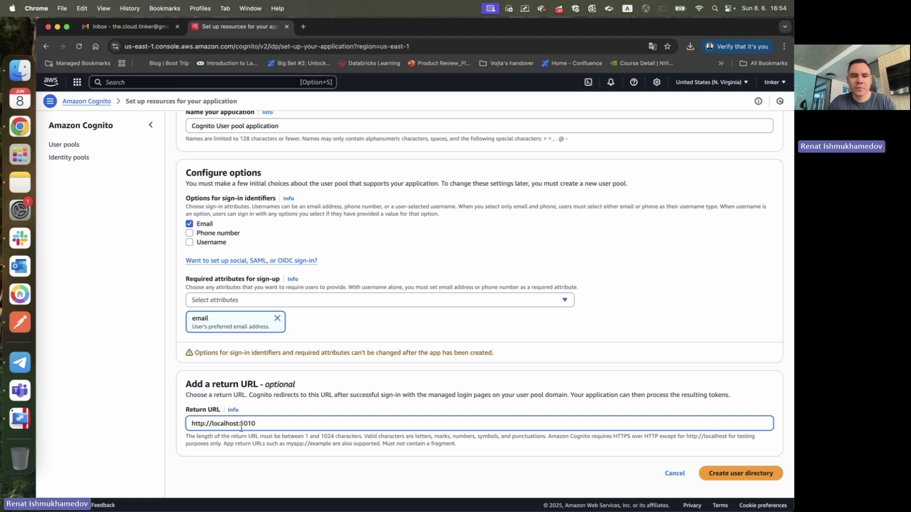
pyautogui.doubleClick(196, 422)
pyautogui.moveTo(197, 423); pyautogui.dragTo(230, 422)
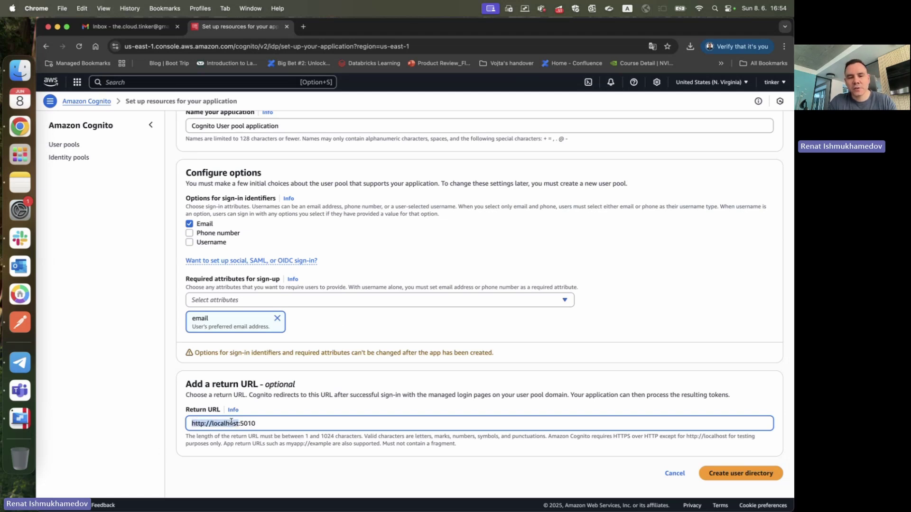
pyautogui.doubleClick(247, 423)
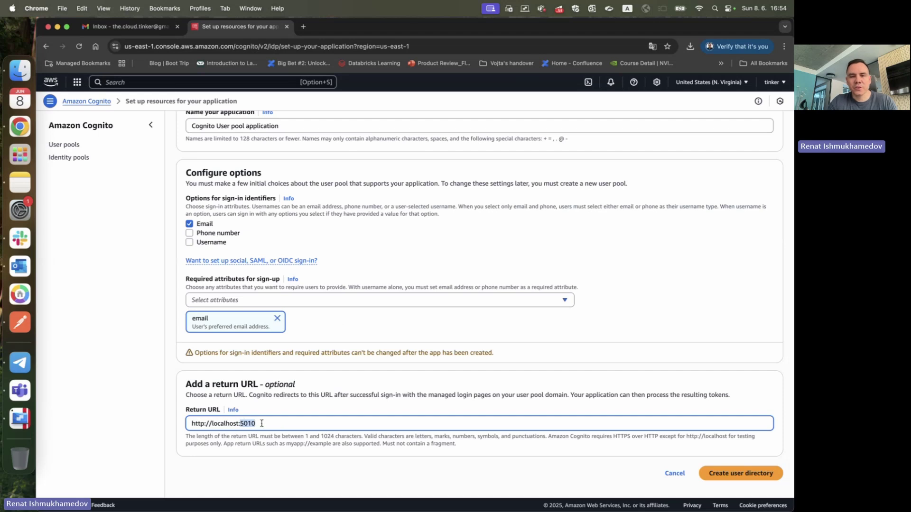
pyautogui.moveTo(261, 423); pyautogui.dragTo(164, 422)
pyautogui.click(218, 425)
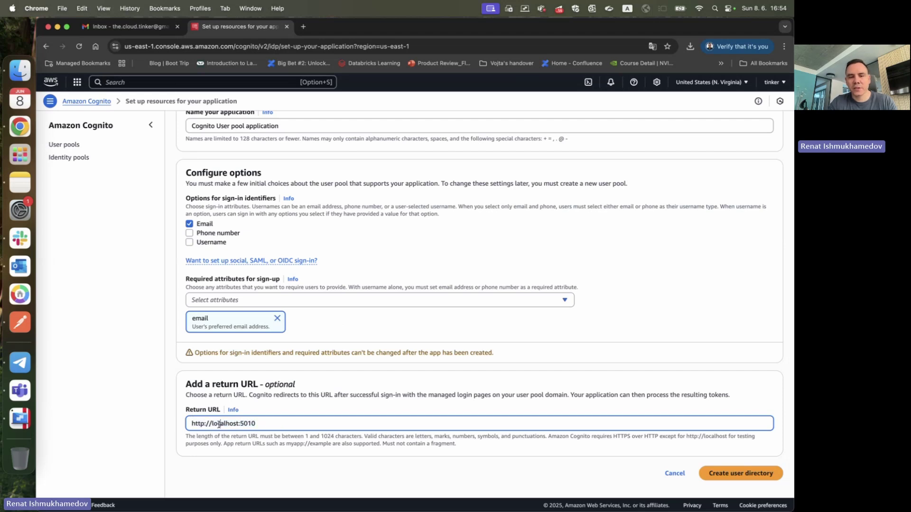
pyautogui.tripleClick(219, 425)
pyautogui.tripleClick(219, 425)
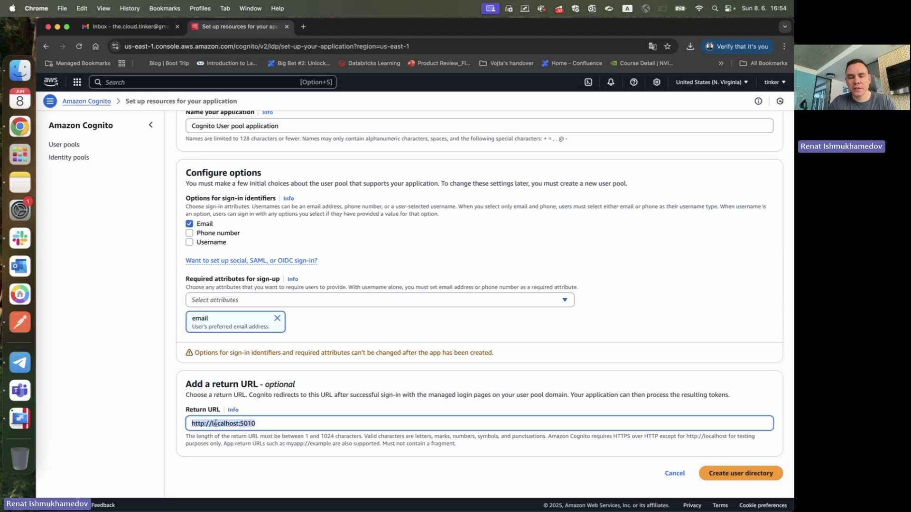
pyautogui.doubleClick(247, 423)
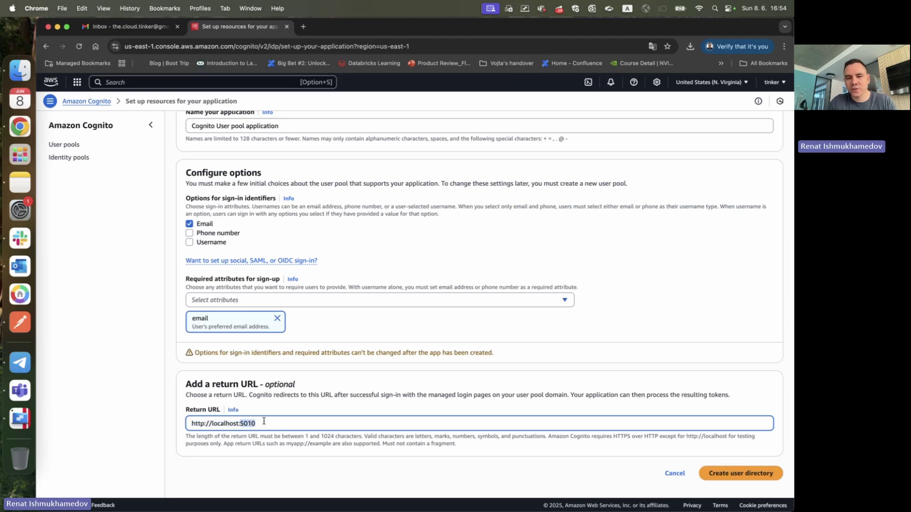
pyautogui.click(301, 422)
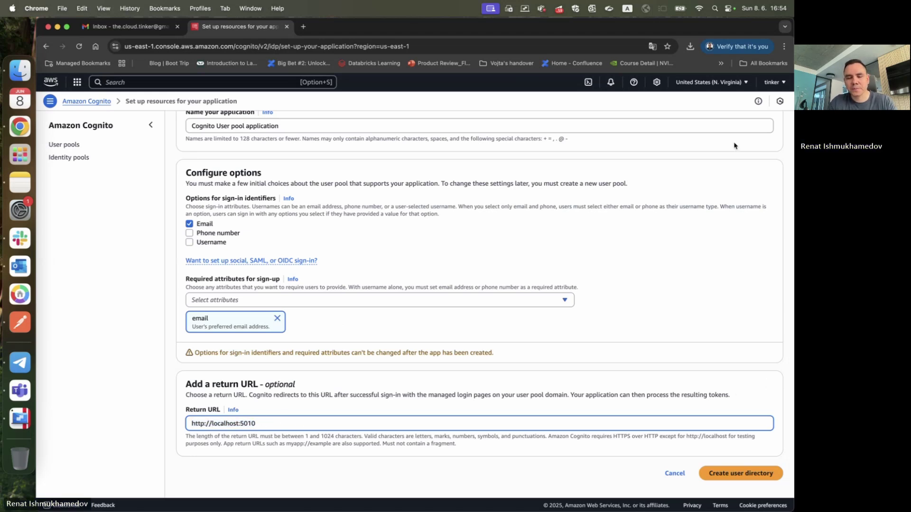
pyautogui.tripleClick(349, 422)
pyautogui.press('super+c')
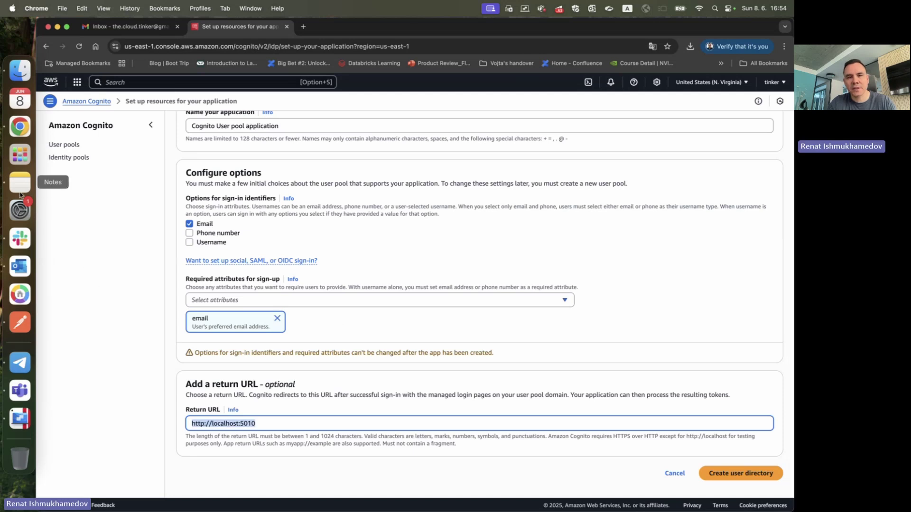
pyautogui.click(20, 182)
pyautogui.moveTo(136, 163); pyautogui.dragTo(195, 162)
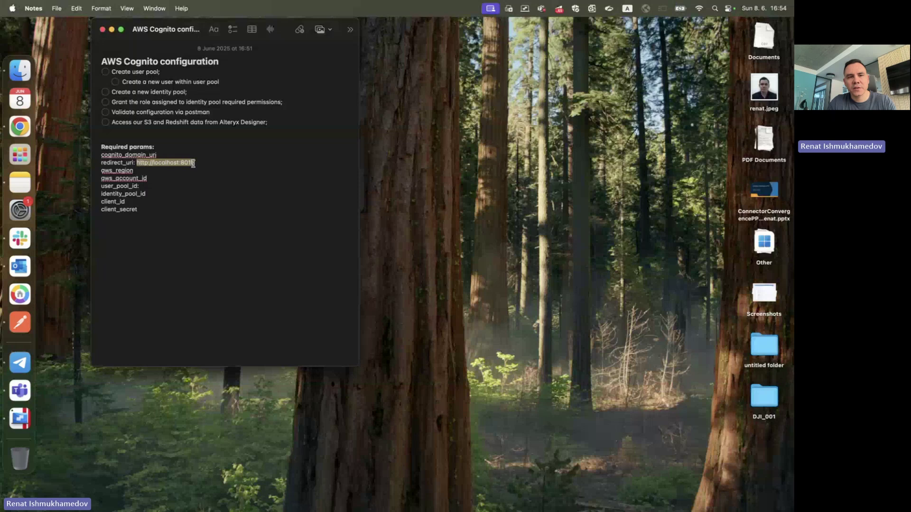
pyautogui.press('super+v')
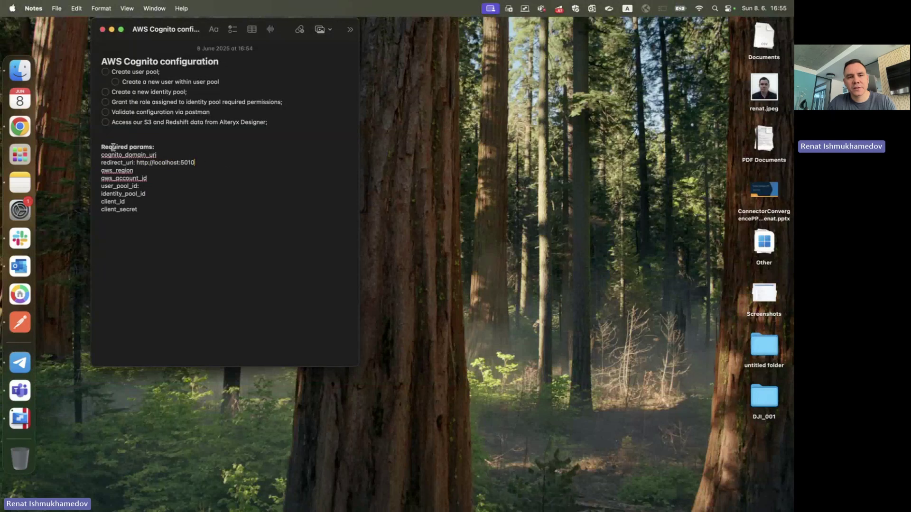
pyautogui.moveTo(103, 146); pyautogui.dragTo(160, 249)
pyautogui.click(161, 249)
pyautogui.moveTo(101, 154)
pyautogui.mouseDown()
pyautogui.moveTo(147, 217)
pyautogui.moveTo(96, 153)
pyautogui.mouseUp()
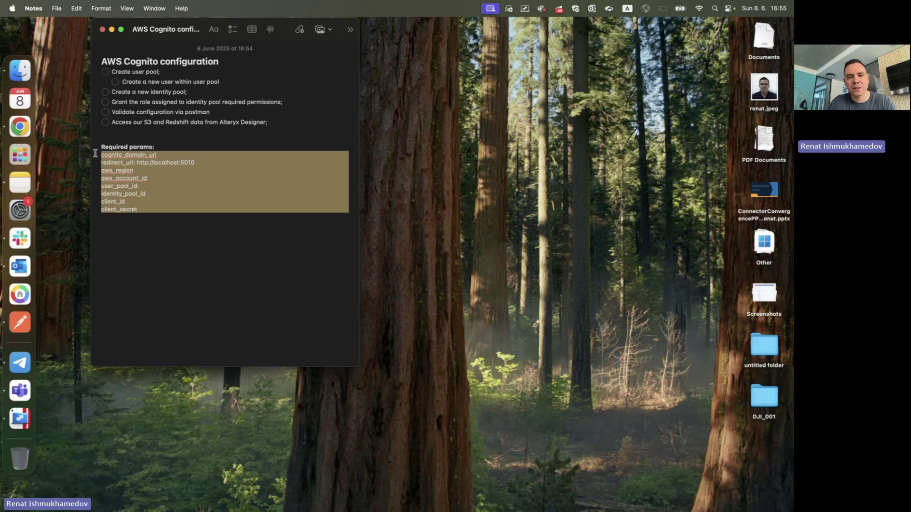
pyautogui.click(110, 157)
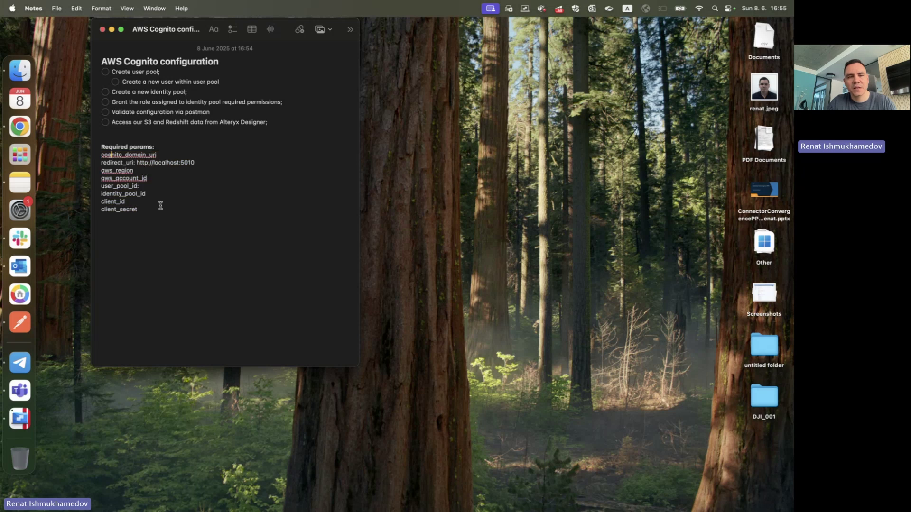
pyautogui.click(166, 220)
pyautogui.press('super+Tab')
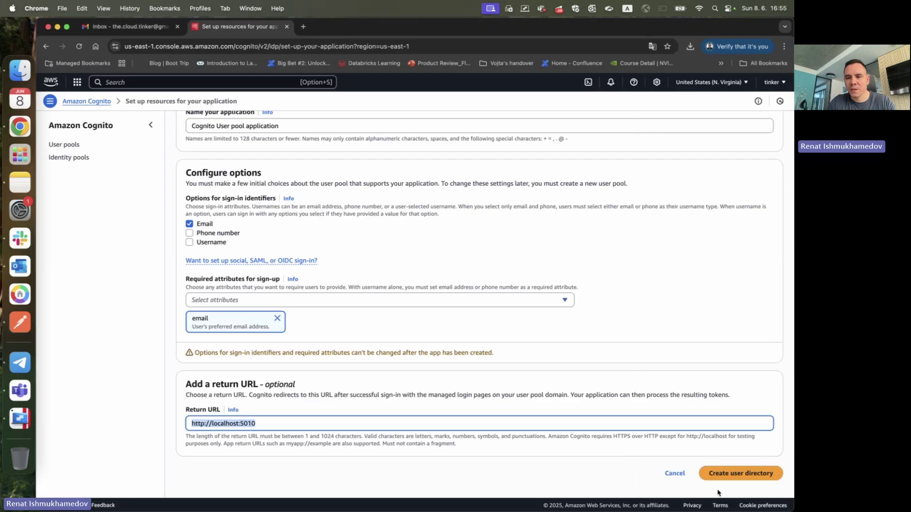
# - Create the user directory, noting the new application and 'User pool - ajex4r' in the success banner
pyautogui.click(537, 446)
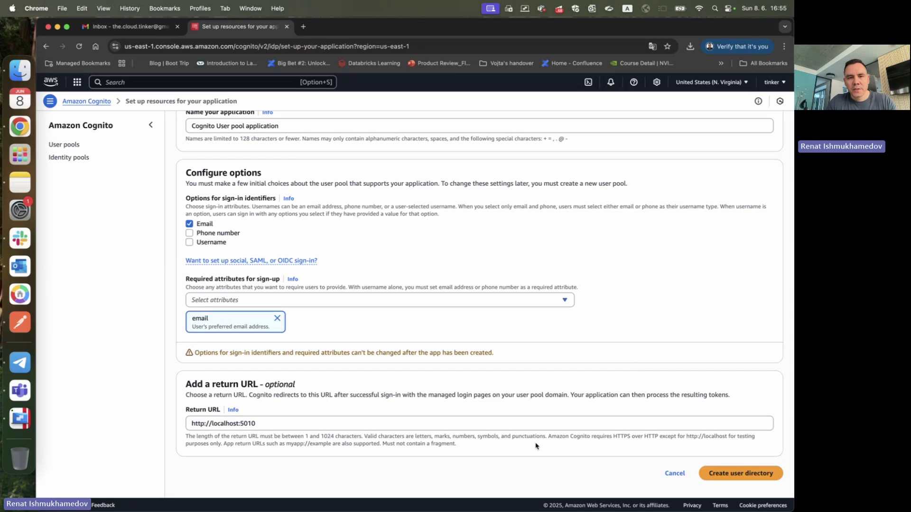
pyautogui.scroll(6, 536, 446)
pyautogui.scroll(-6, 536, 444)
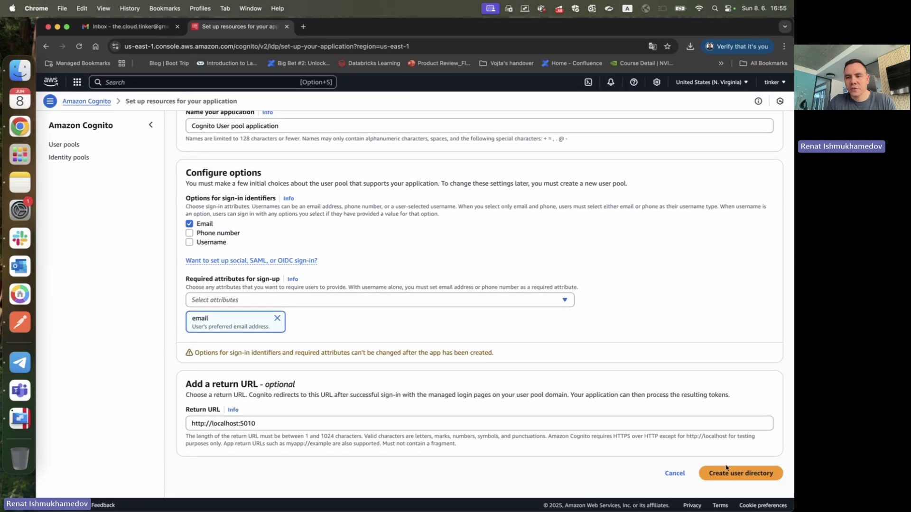
pyautogui.click(726, 469)
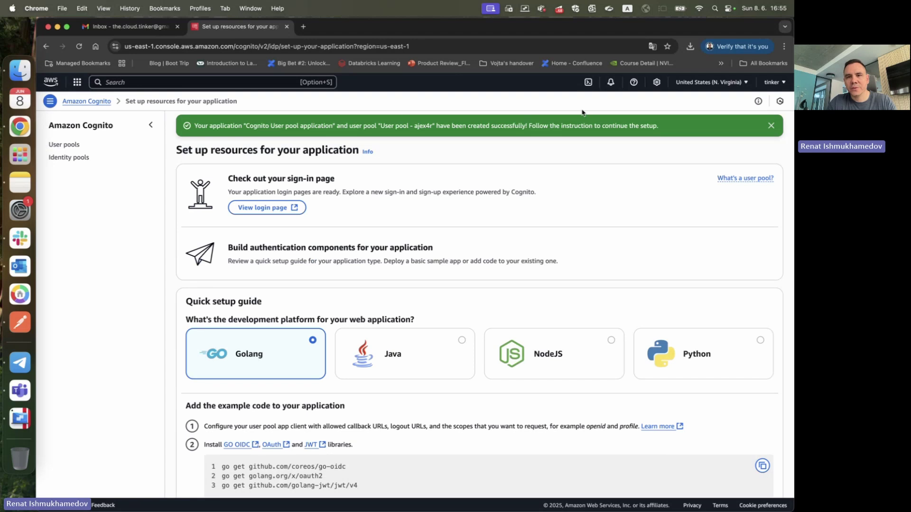
pyautogui.moveTo(200, 130); pyautogui.dragTo(302, 127)
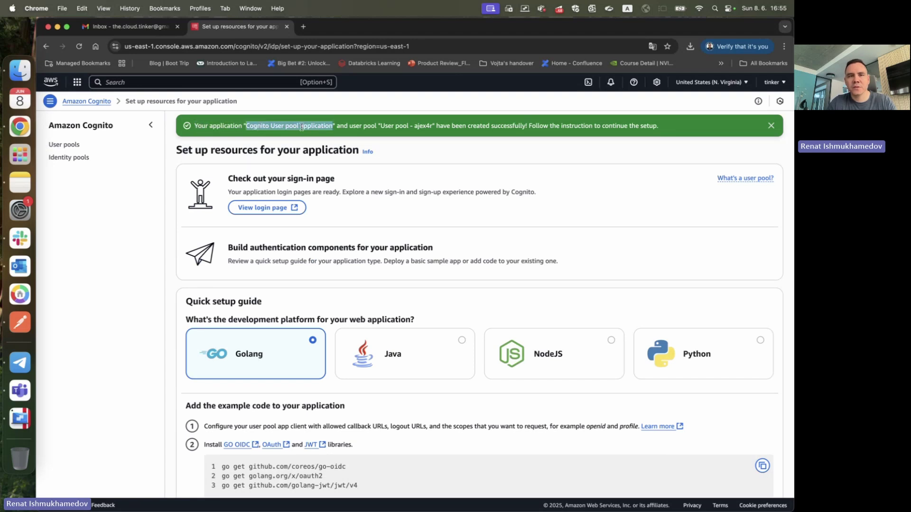
pyautogui.click(357, 124)
pyautogui.moveTo(384, 128); pyautogui.dragTo(418, 127)
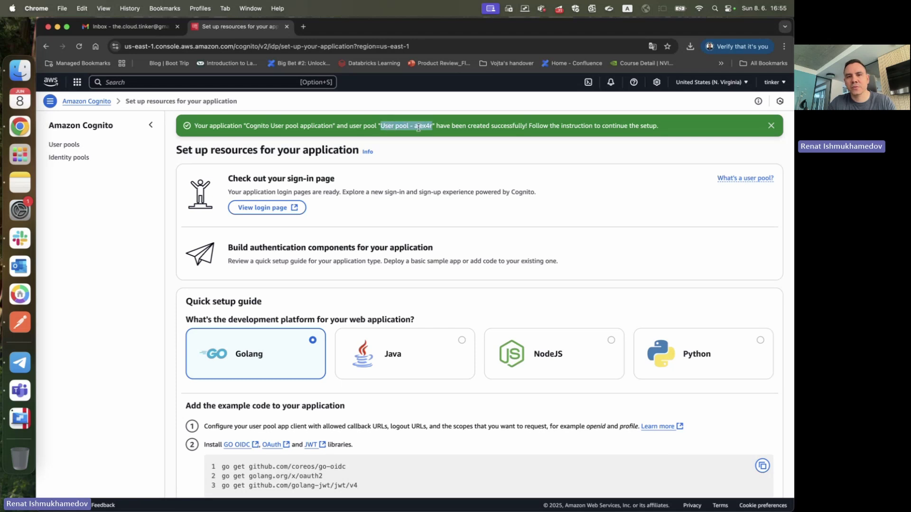
pyautogui.click(772, 126)
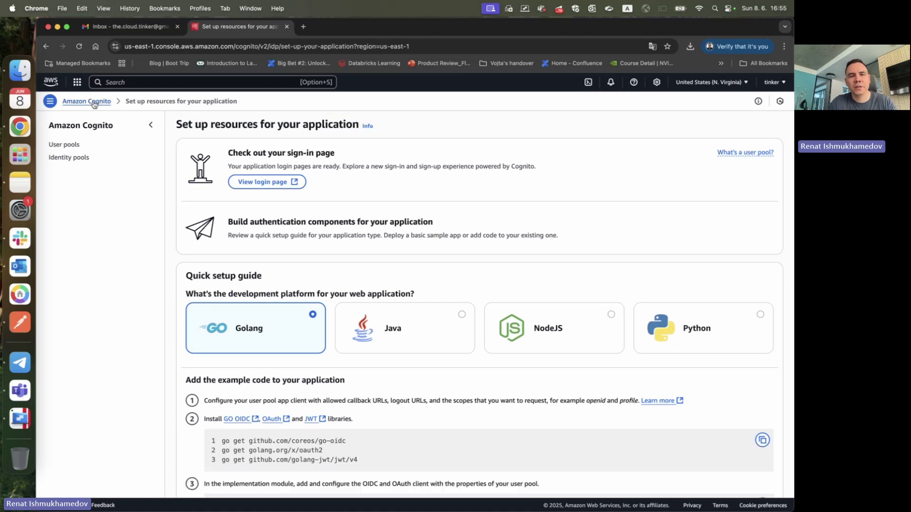
pyautogui.click(61, 145)
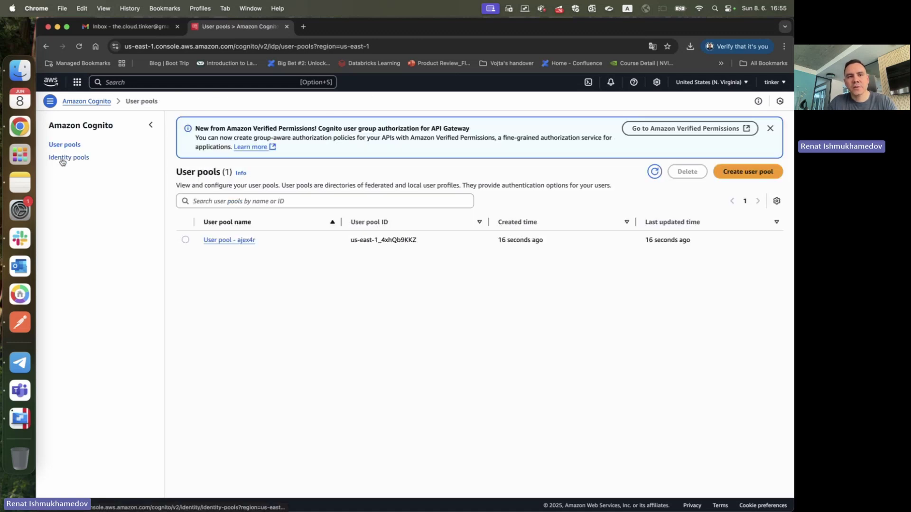
# - Open the 'User pool - ajex4r' overview and copy its token signing key URL
pyautogui.click(232, 241)
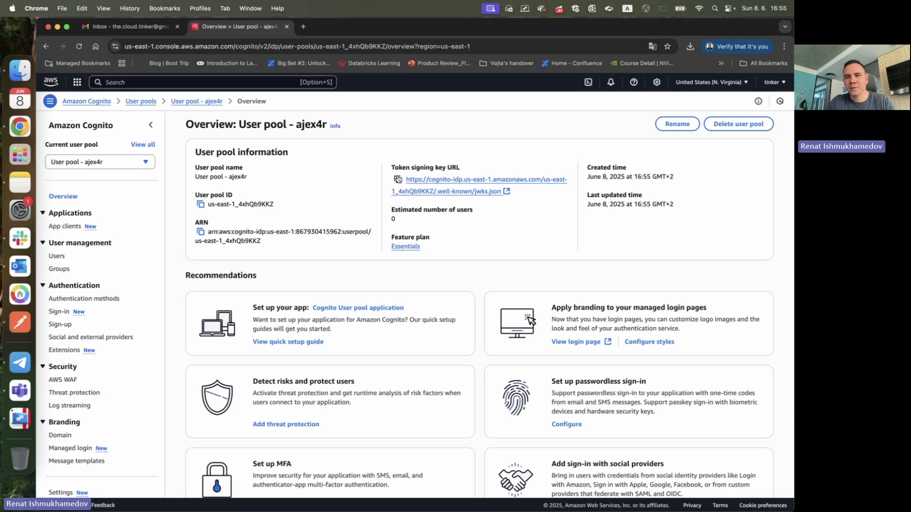
pyautogui.click(398, 179)
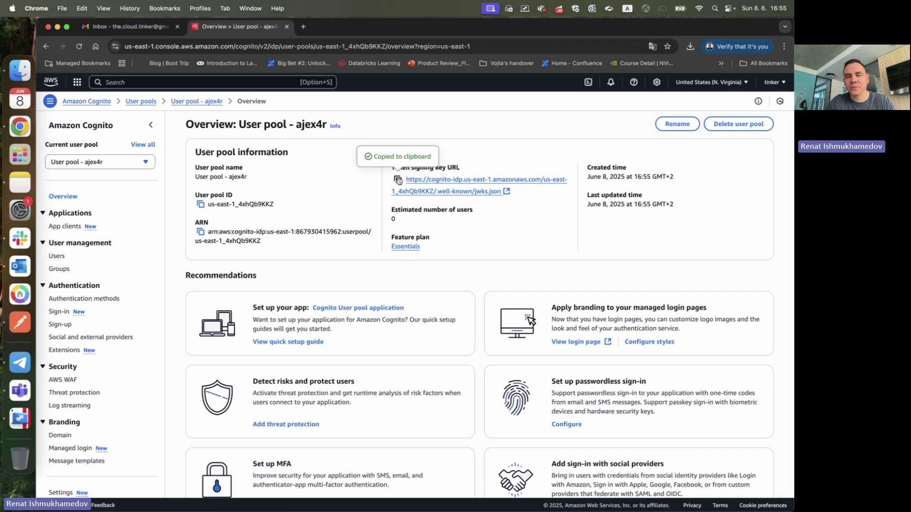
# - Paste the token signing key URL into a new browser tab's address bar
pyautogui.click(304, 27)
pyautogui.press('super+v')
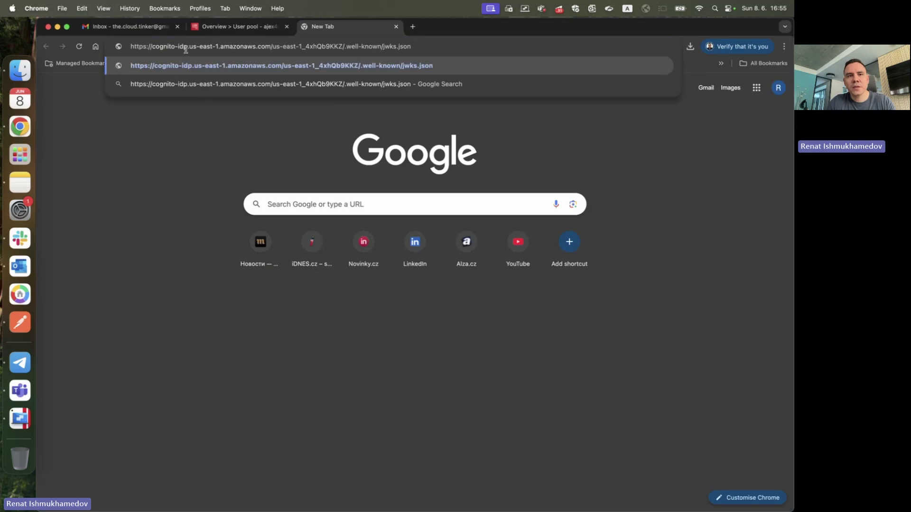
pyautogui.click(235, 27)
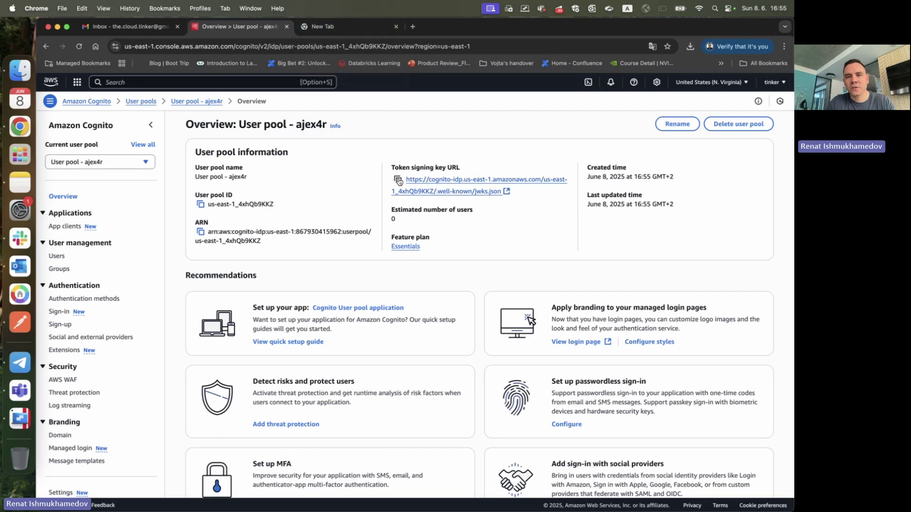
pyautogui.click(397, 180)
pyautogui.click(327, 29)
pyautogui.press('super+v')
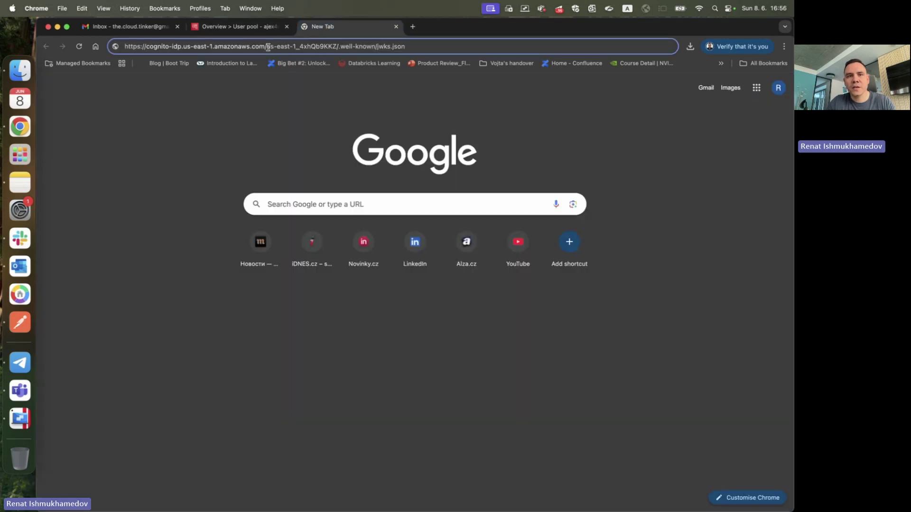
# - Delete /.well-known/jwks.json from the URL and copy the remaining user pool address
pyautogui.moveTo(338, 46); pyautogui.dragTo(478, 45)
pyautogui.press('Left')
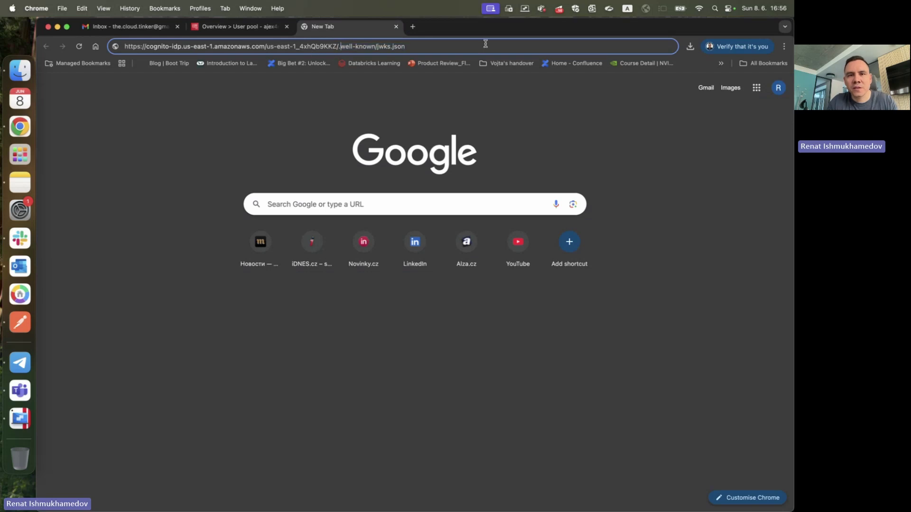
pyautogui.keyDown('shift'); pyautogui.click(485, 44); pyautogui.keyUp('shift')
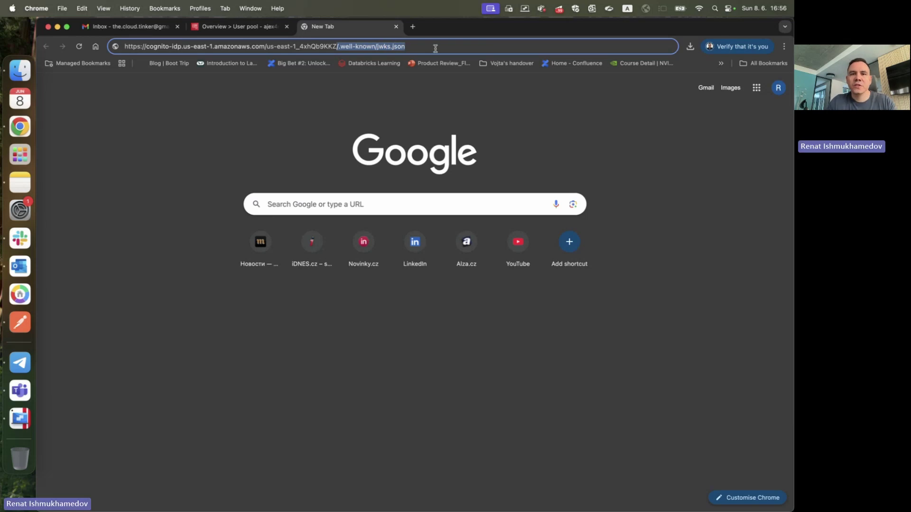
pyautogui.moveTo(435, 48); pyautogui.dragTo(339, 48)
pyautogui.press('BackSpace')
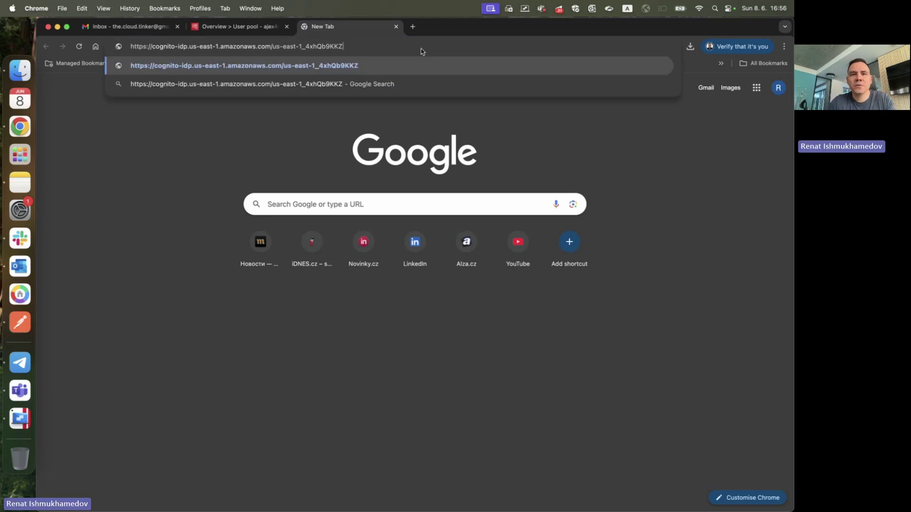
pyautogui.press('super+a')
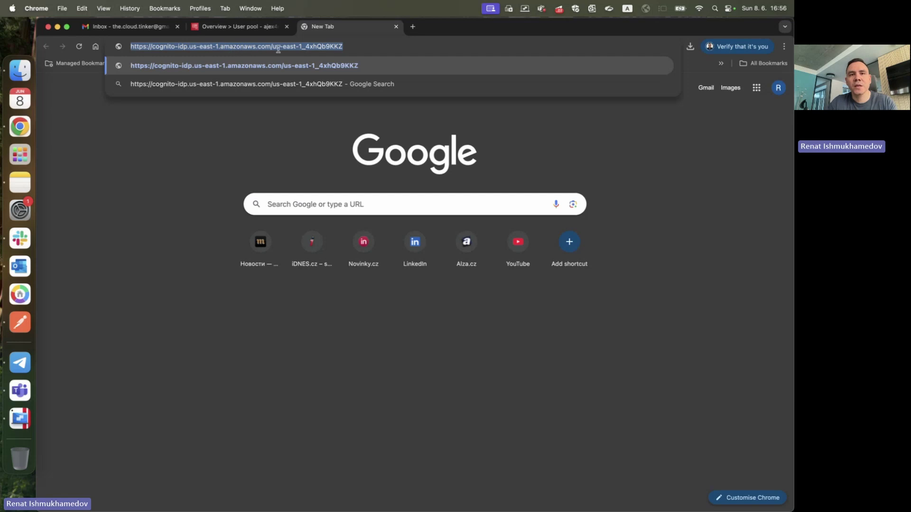
pyautogui.moveTo(276, 45); pyautogui.dragTo(356, 46)
pyautogui.press('super+a')
pyautogui.press('super+c')
pyautogui.tripleClick(183, 44)
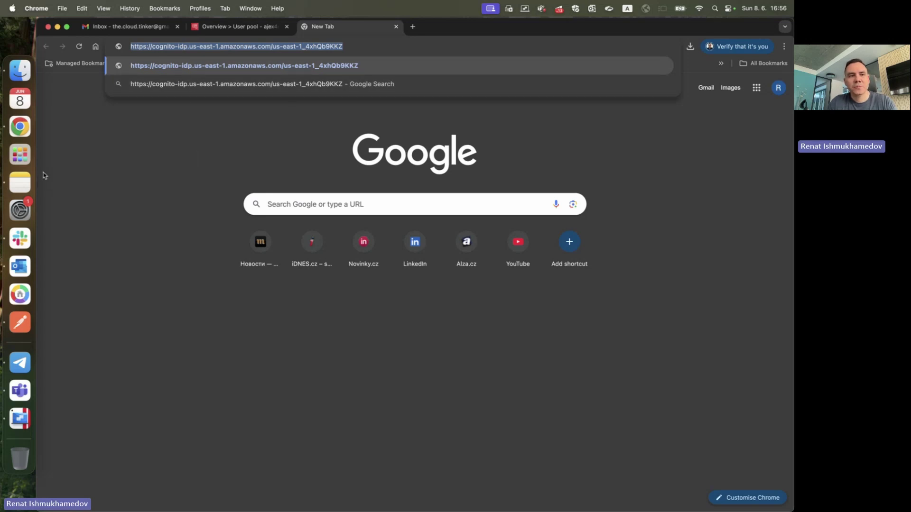
pyautogui.click(20, 183)
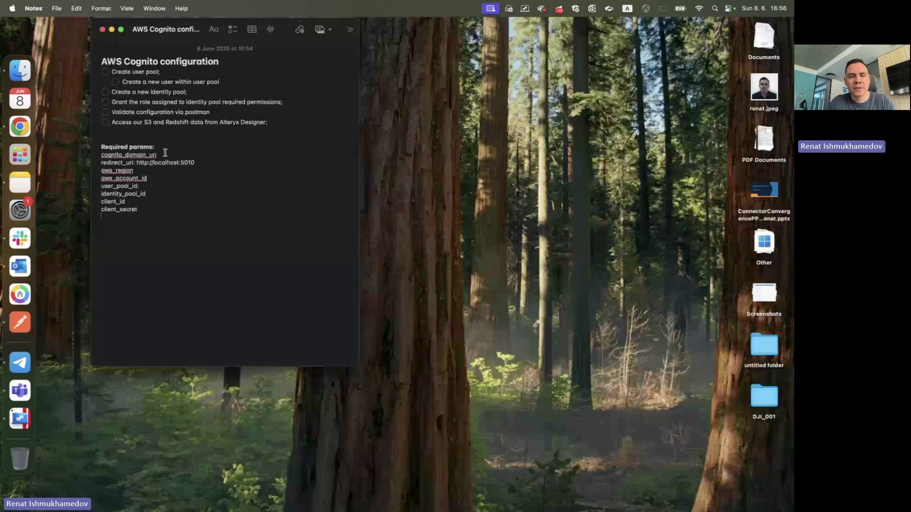
# - Paste the trimmed user pool URL after user_pool_id in the configuration note
pyautogui.click(166, 153)
pyautogui.press('Right')
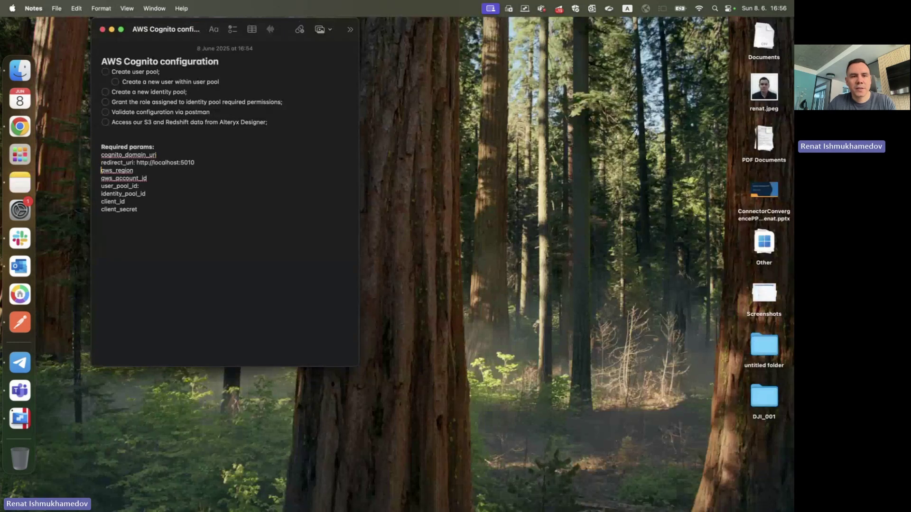
pyautogui.press('super+v')
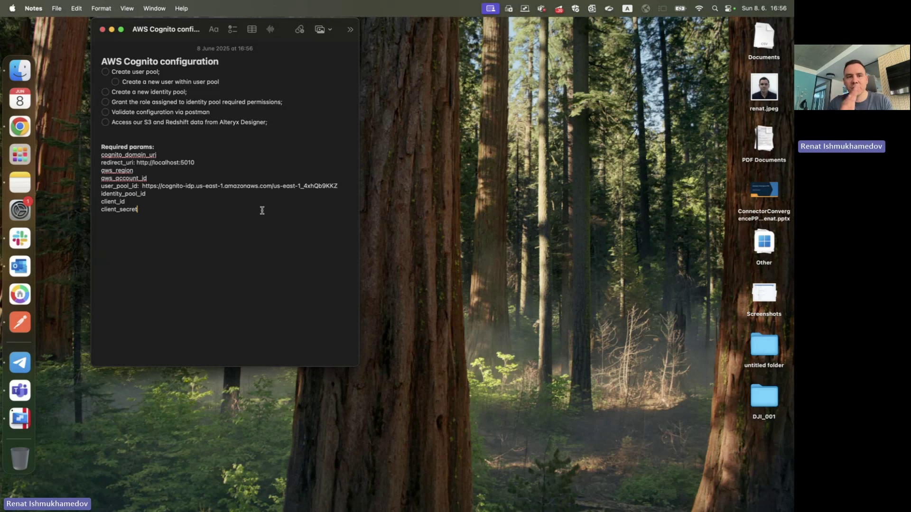
pyautogui.click(237, 195)
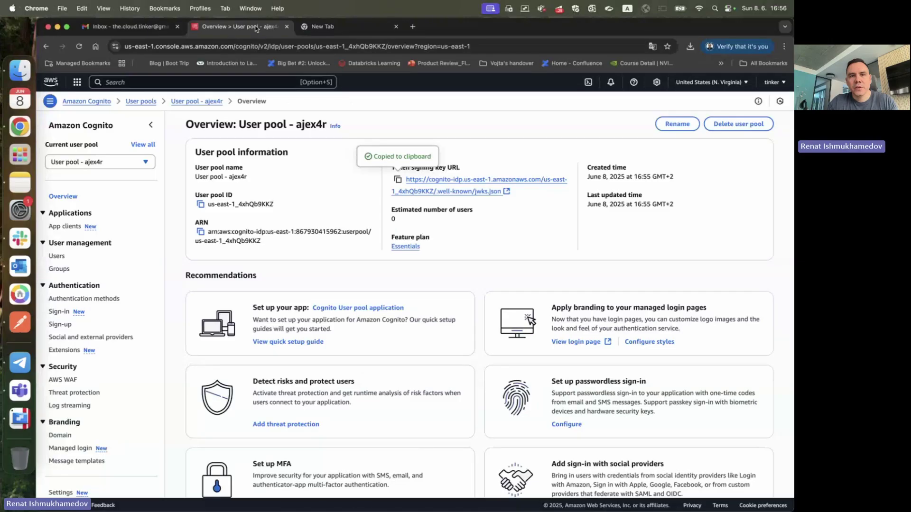
# - Close the spare New Tab and go to the user pool's Users page
pyautogui.click(396, 26)
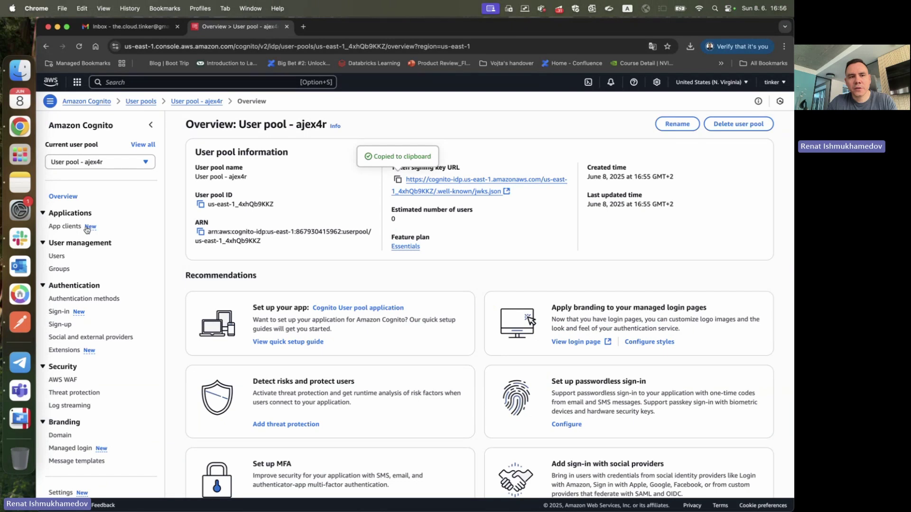
pyautogui.click(56, 256)
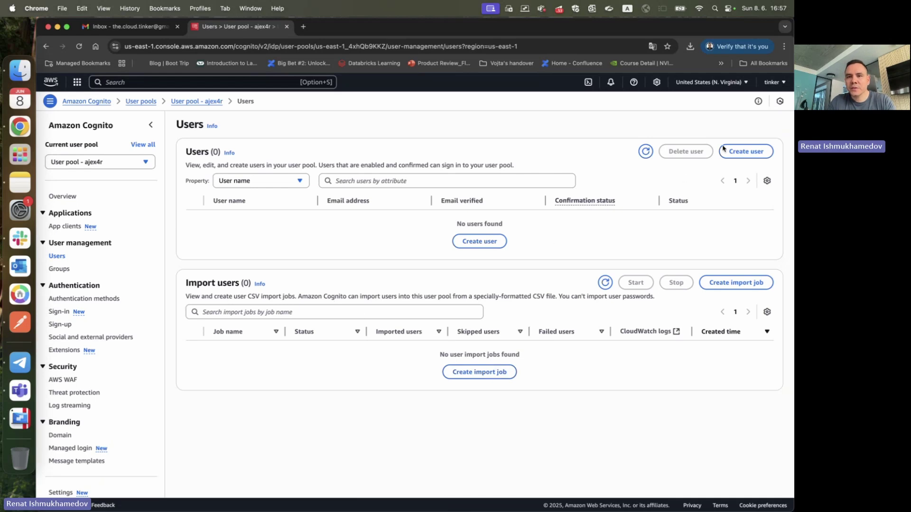
# - Start a new user, entering the user's e-mail address and marking it as verified
pyautogui.click(479, 241)
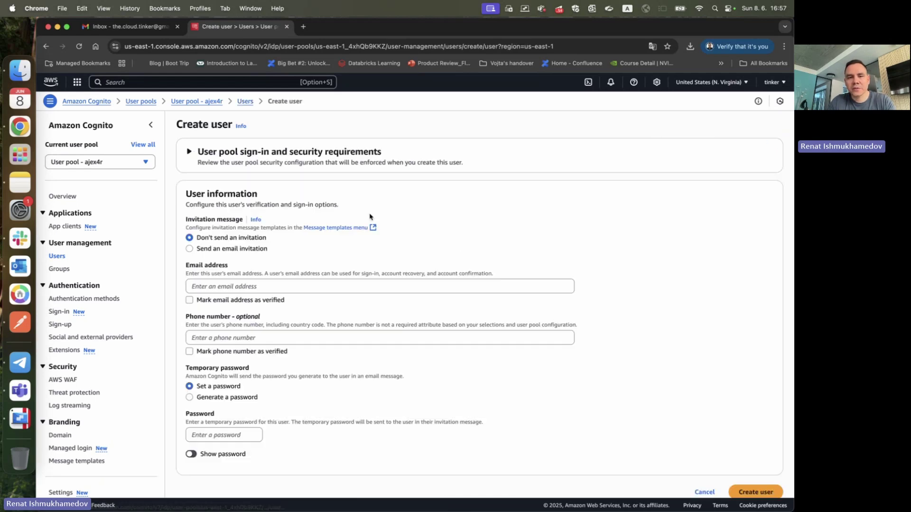
pyautogui.scroll(-1, 263, 249)
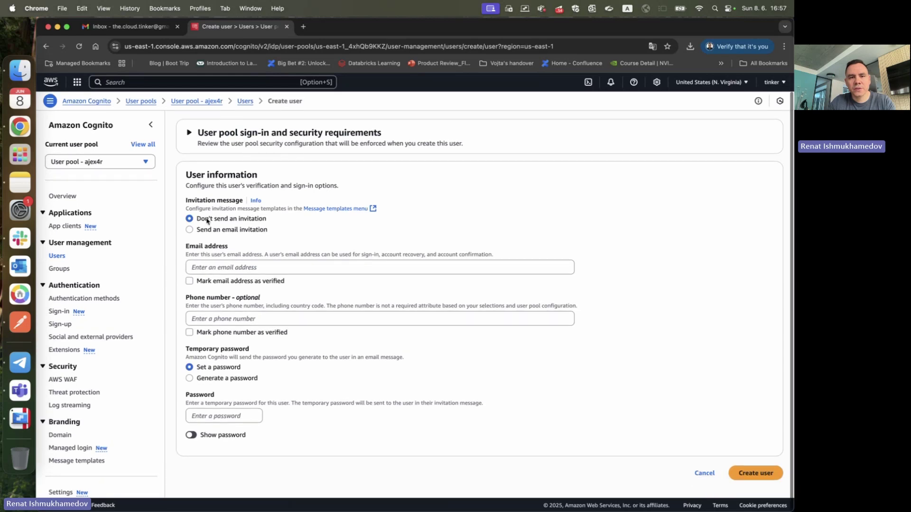
pyautogui.click(274, 264)
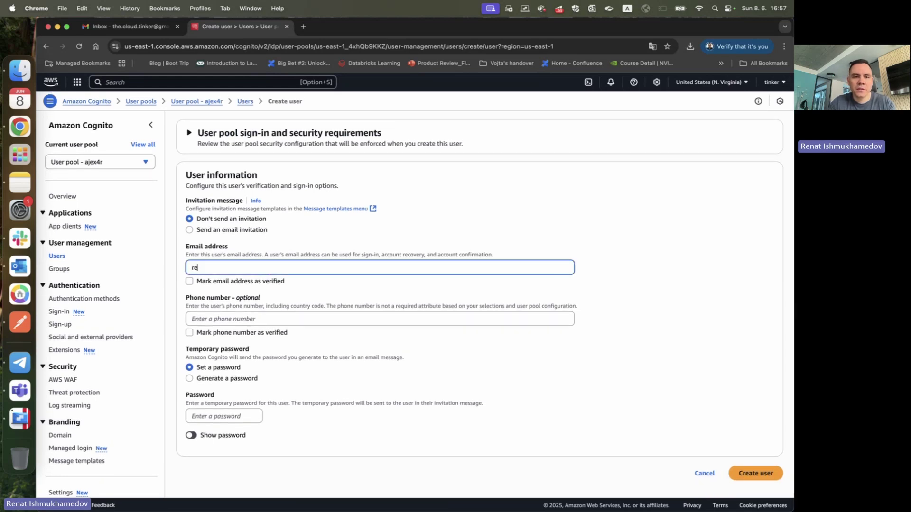
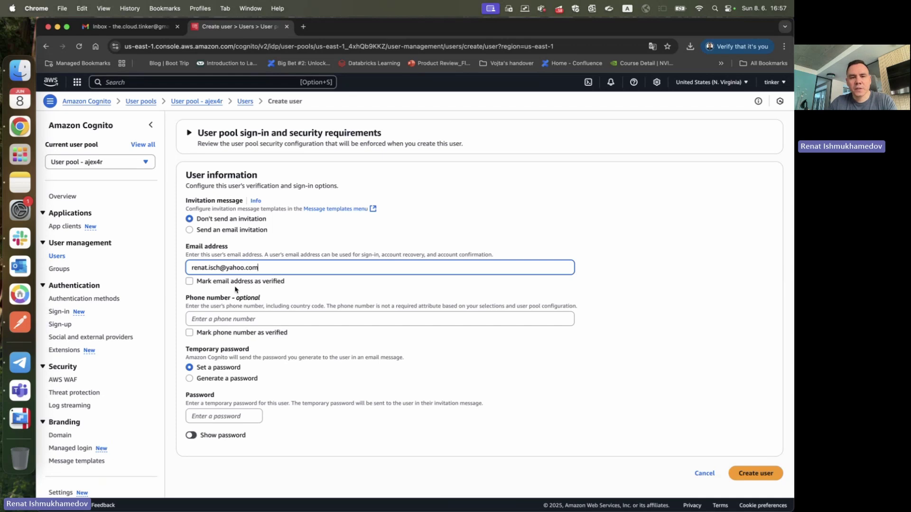
pyautogui.press('super+a')
pyautogui.tripleClick(275, 265)
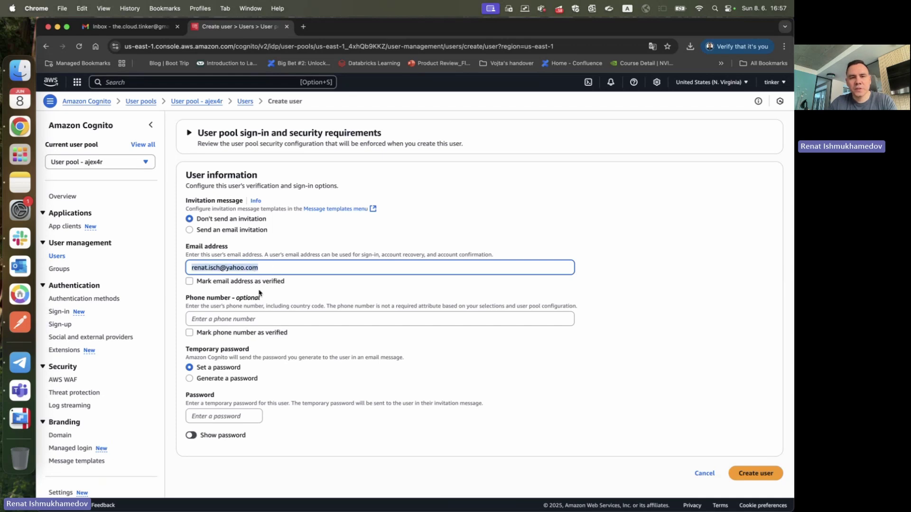
pyautogui.click(252, 281)
pyautogui.scroll(-1, 235, 314)
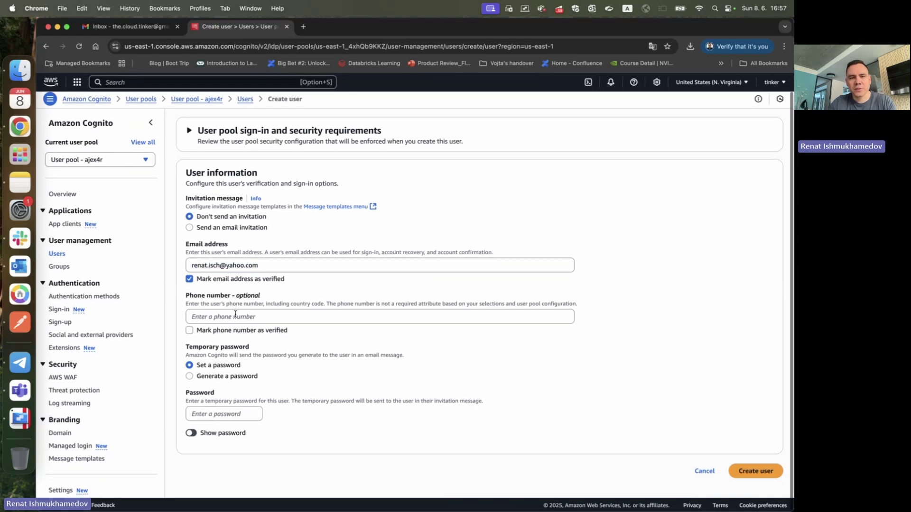
pyautogui.scroll(1, 236, 314)
pyautogui.click(256, 318)
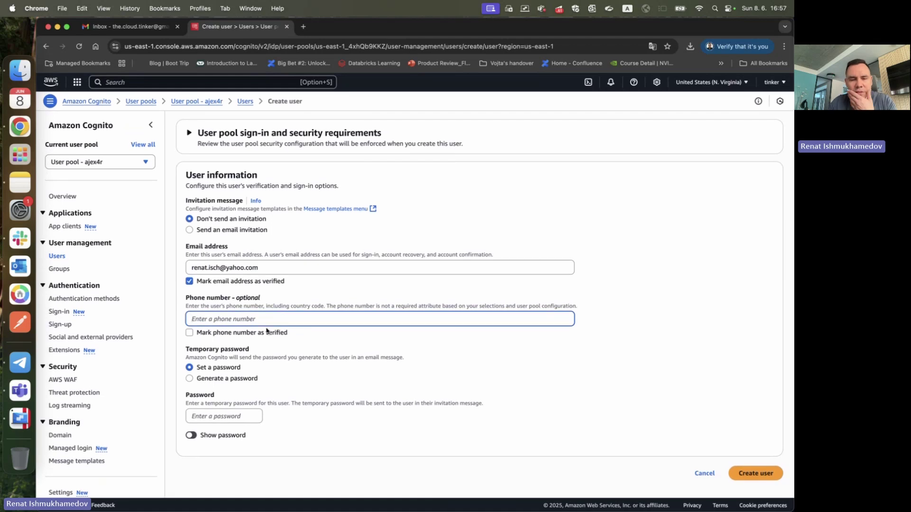
# - Give the user a temporary password and create it, declining Chrome's save-password prompt
pyautogui.click(245, 415)
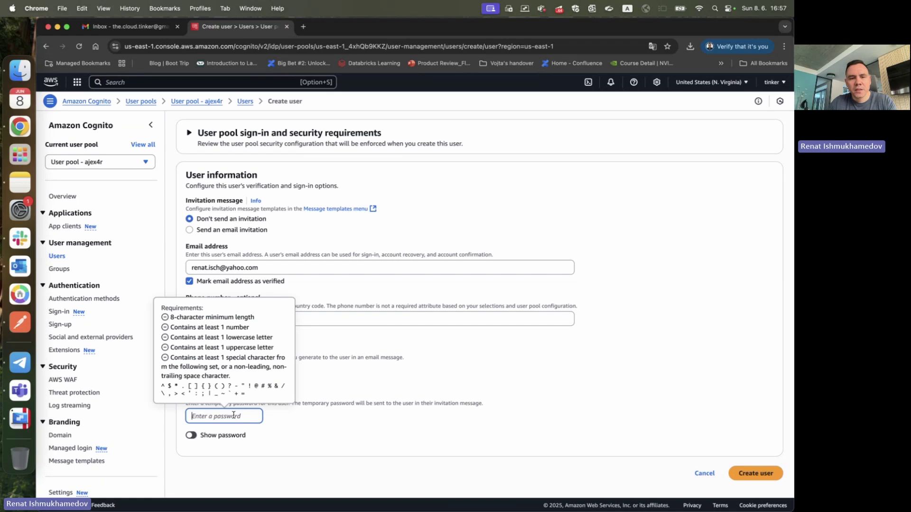
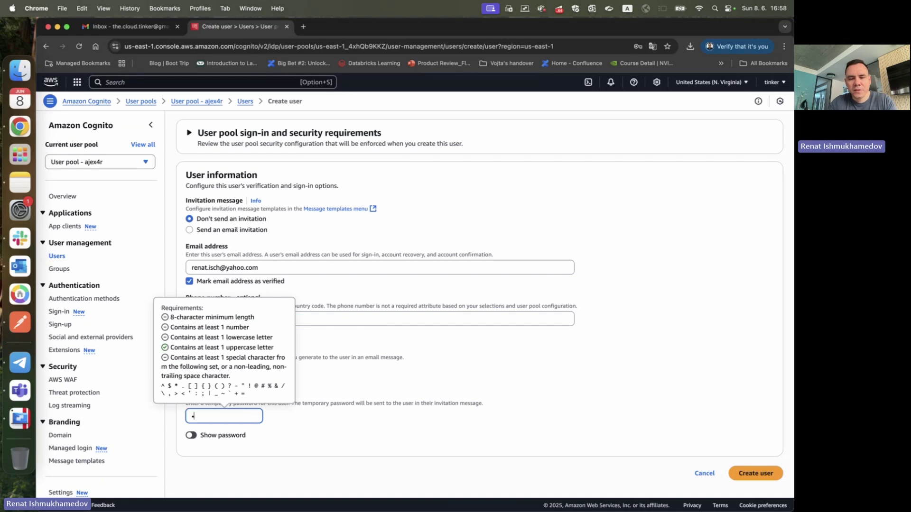
pyautogui.click(424, 422)
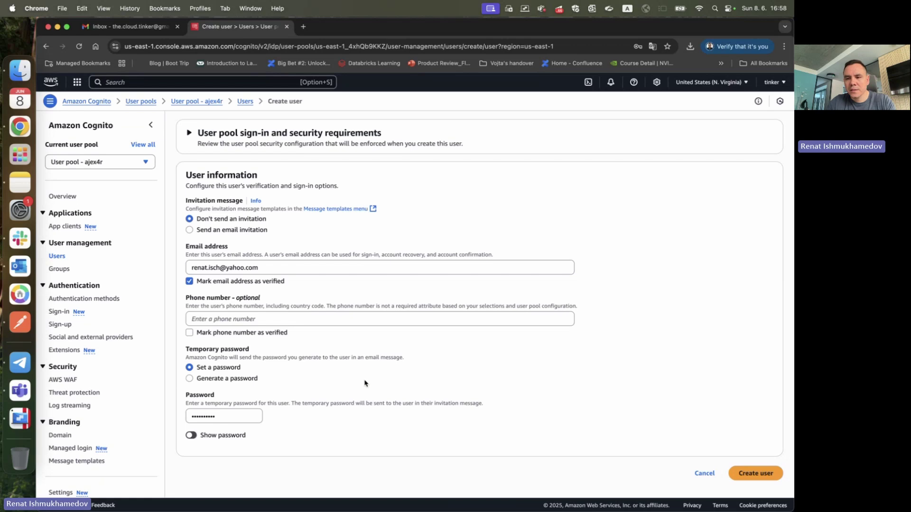
pyautogui.click(755, 473)
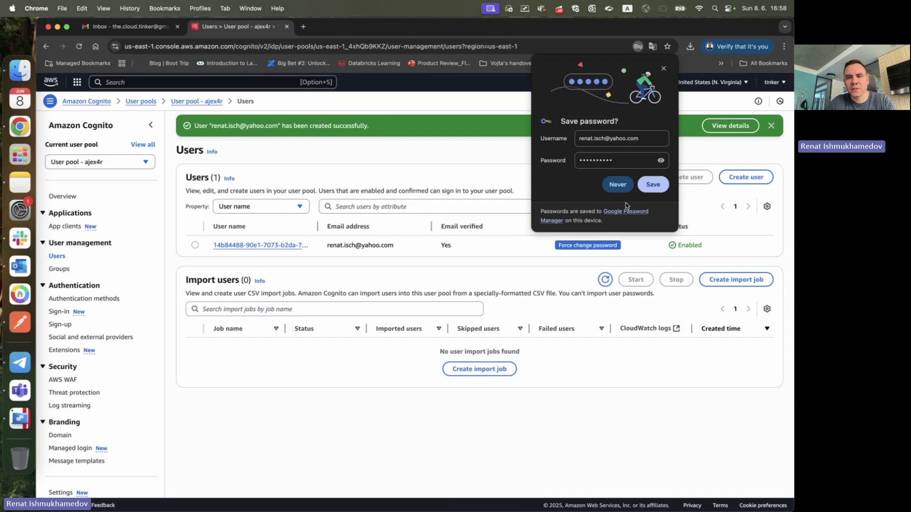
pyautogui.click(623, 187)
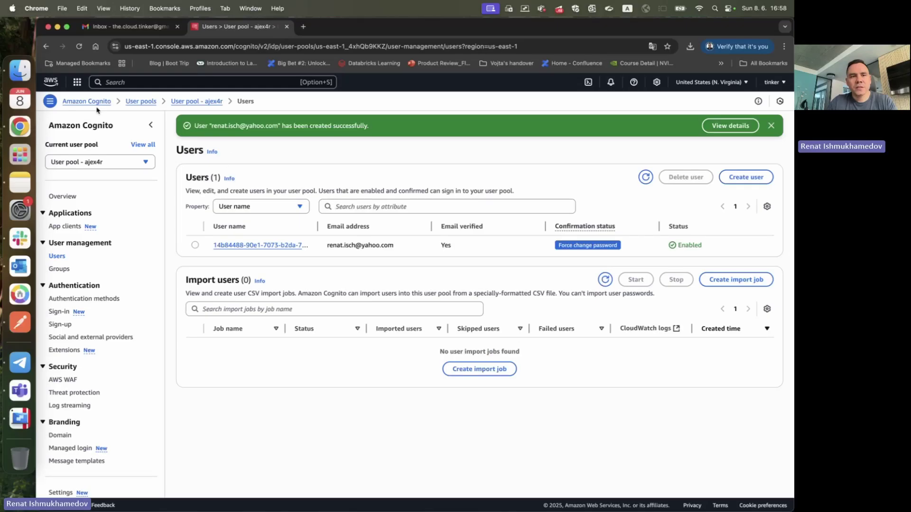
# - Start creating a new identity pool from Amazon Cognito's Identity pools list
pyautogui.click(103, 102)
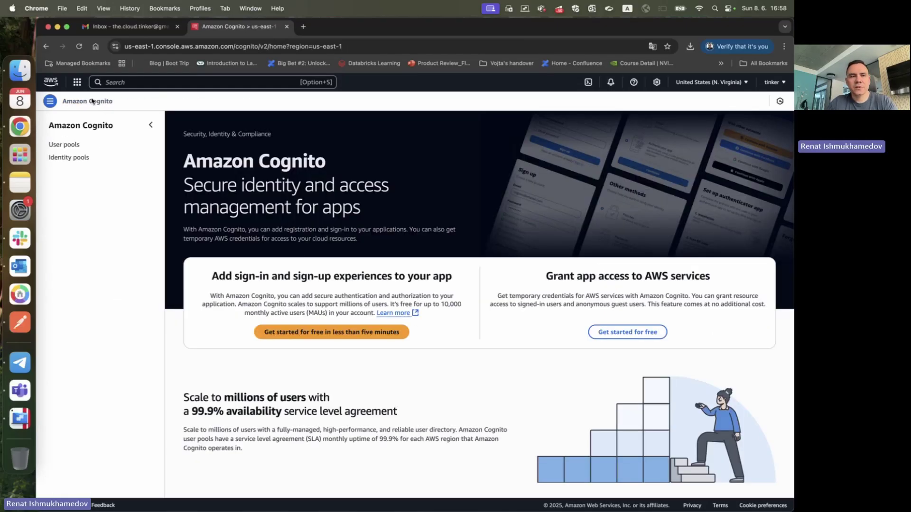
pyautogui.click(61, 161)
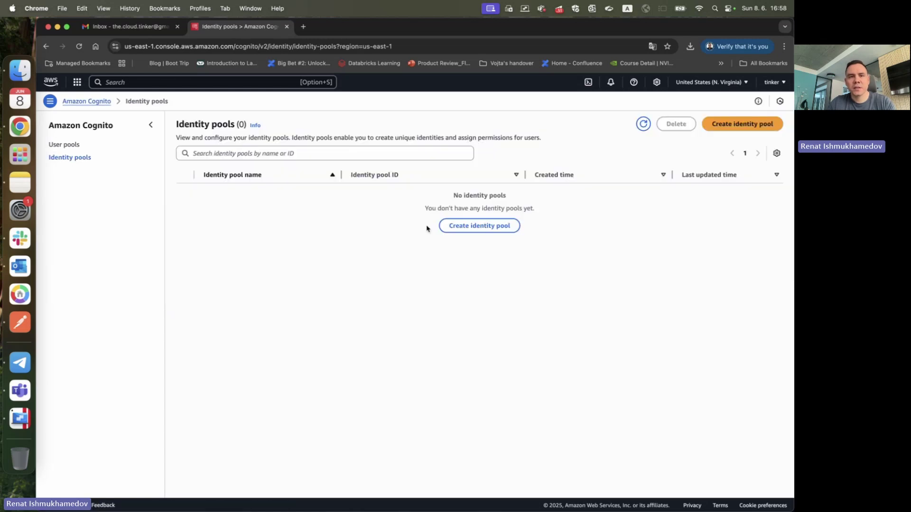
pyautogui.click(474, 225)
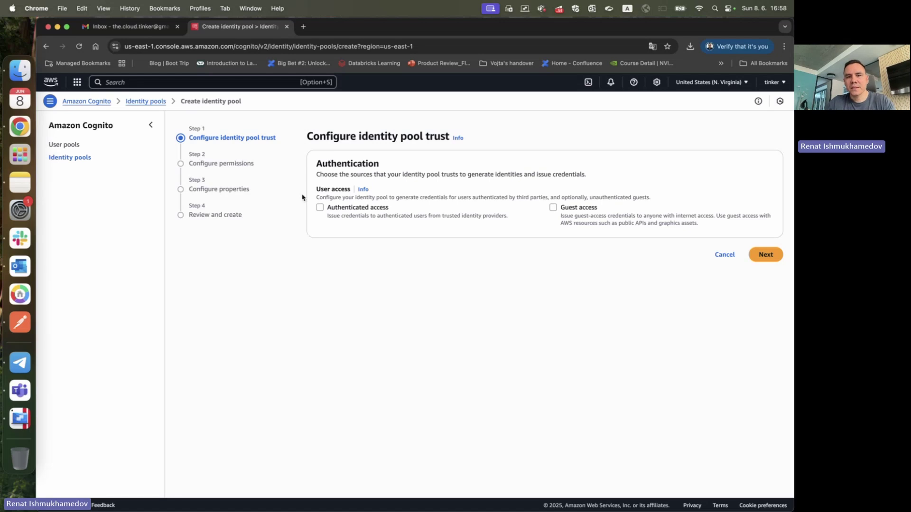
# - Enable authenticated access with Amazon Cognito user pool as the identity source
pyautogui.tripleClick(333, 191)
pyautogui.click(320, 208)
pyautogui.scroll(-1, 352, 245)
pyautogui.moveTo(317, 244); pyautogui.dragTo(397, 246)
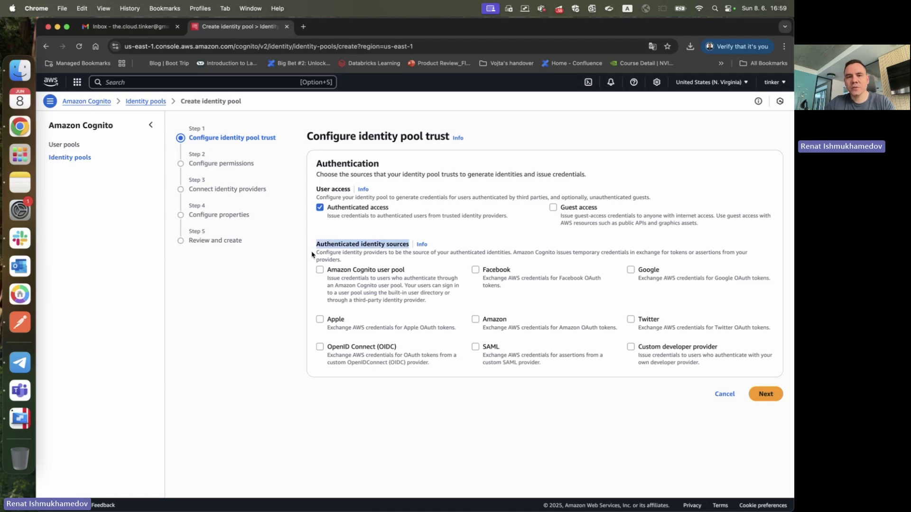
pyautogui.click(320, 273)
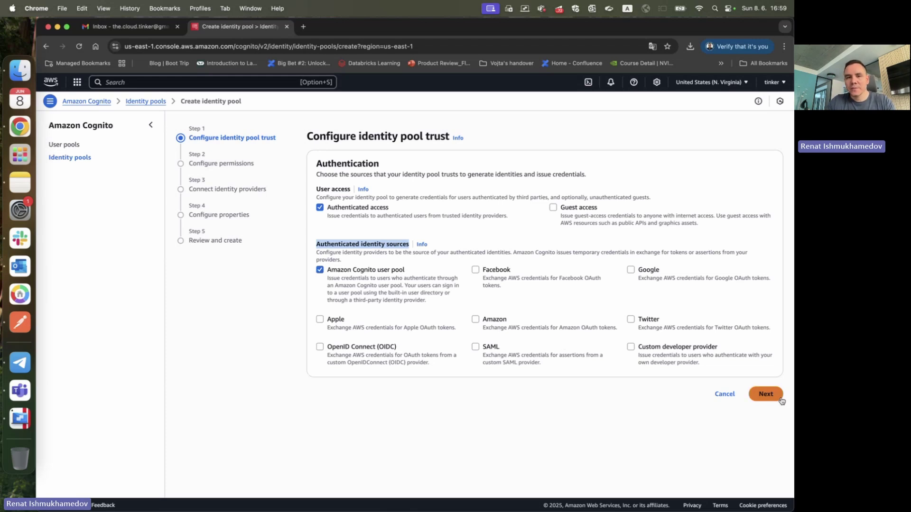
pyautogui.click(765, 394)
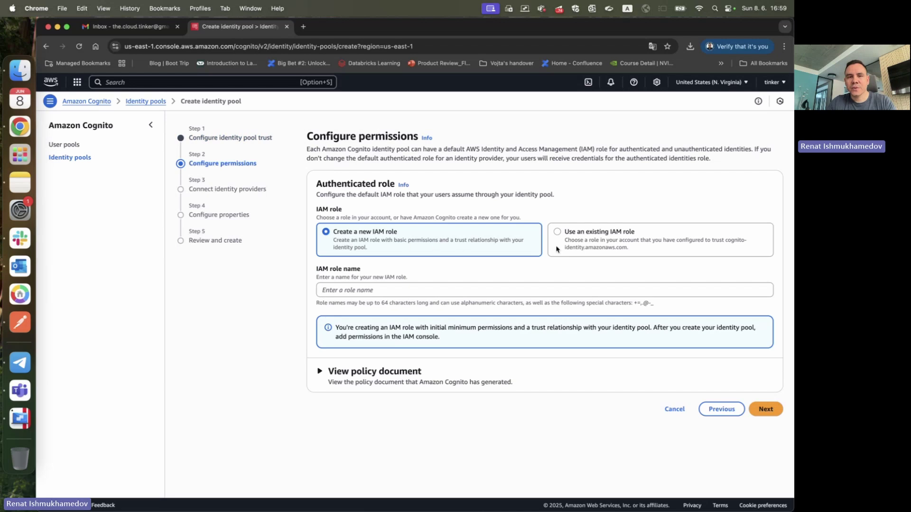
# - Keep Create a new IAM role selected and name the role cognito-s3-role
pyautogui.click(447, 290)
pyautogui.click(473, 280)
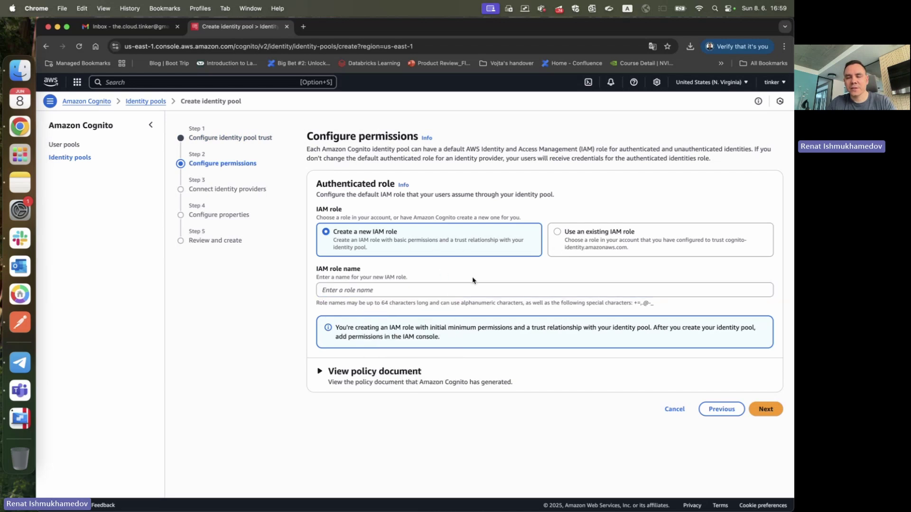
pyautogui.click(580, 248)
pyautogui.click(479, 237)
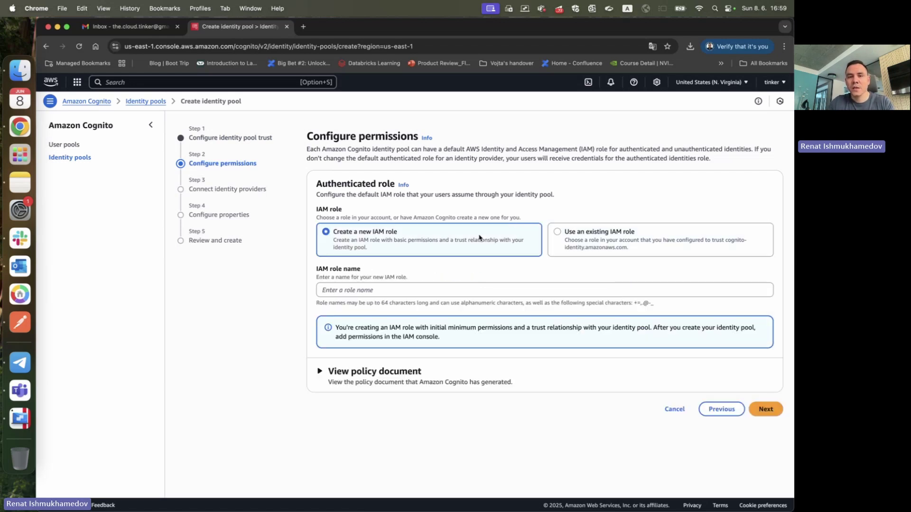
pyautogui.click(378, 292)
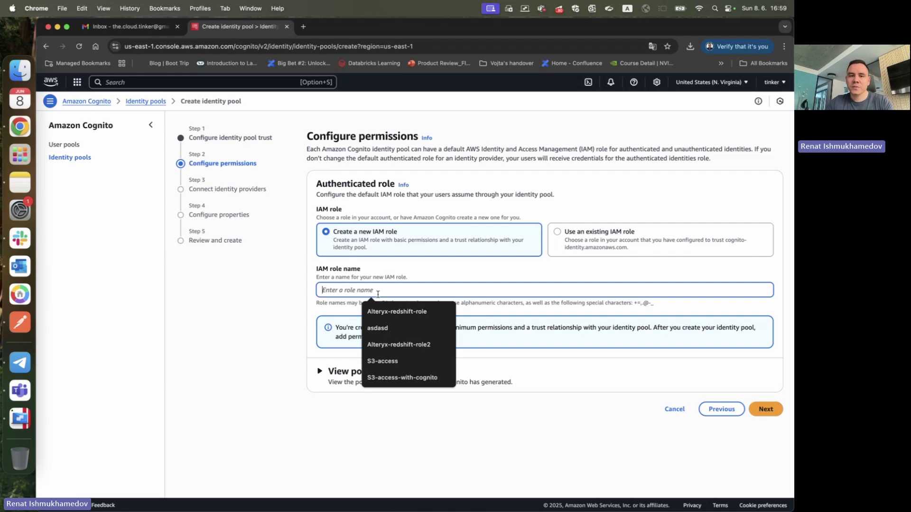
pyautogui.click(389, 278)
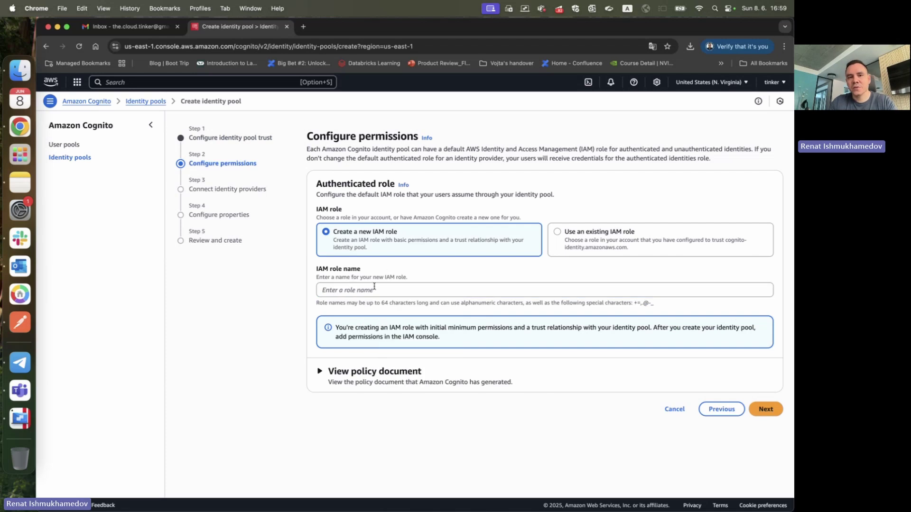
pyautogui.click(374, 288)
pyautogui.write('cogn')
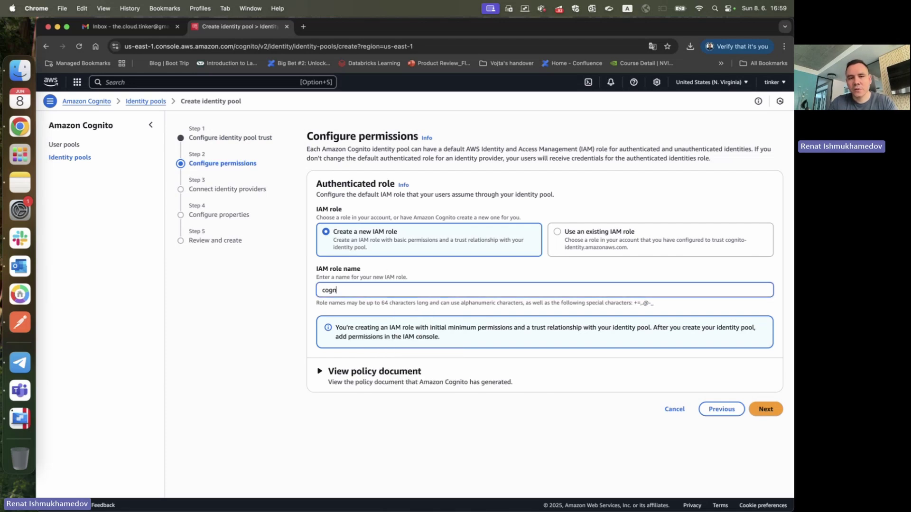
pyautogui.write('ito-s3-role')
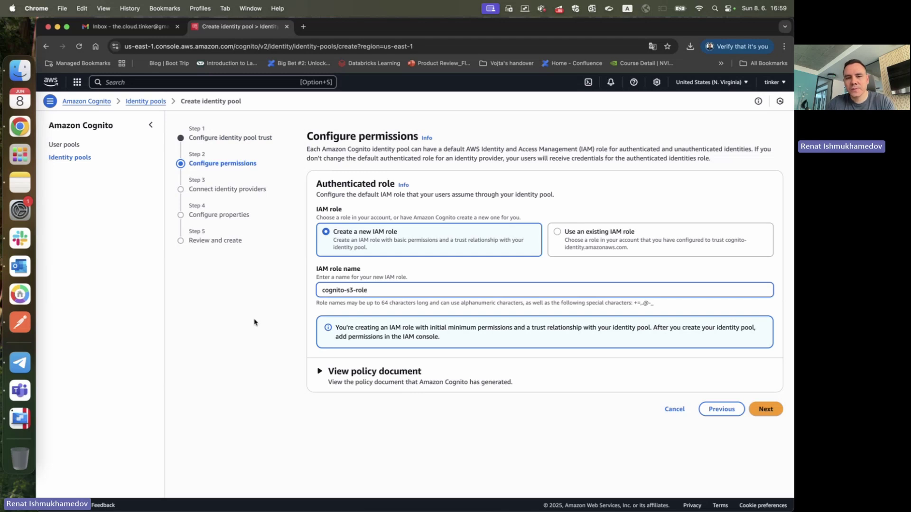
pyautogui.doubleClick(365, 290)
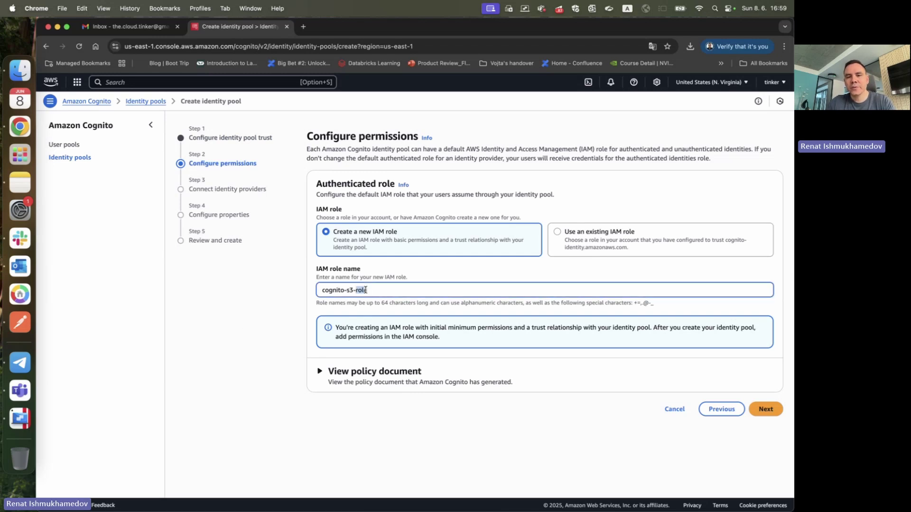
pyautogui.moveTo(322, 290); pyautogui.dragTo(372, 288)
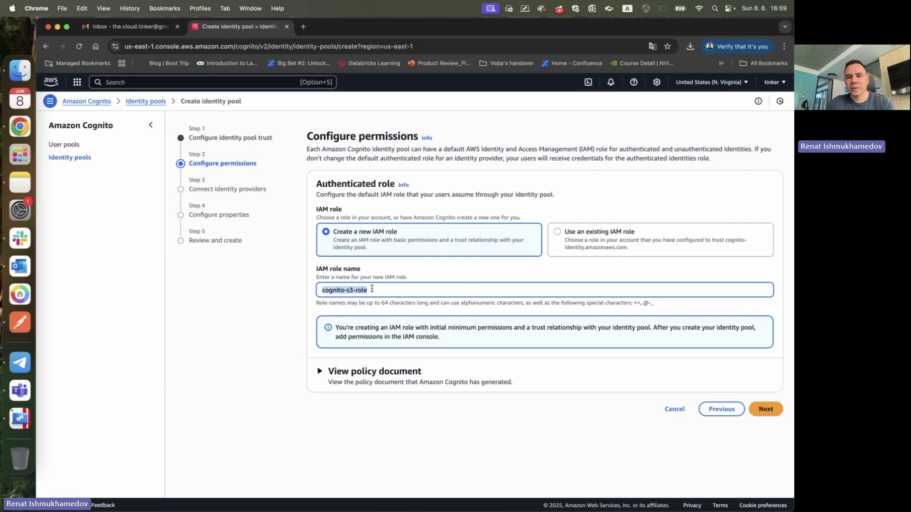
# - Expand the generated policy document to review it, then collapse it
pyautogui.click(323, 371)
pyautogui.scroll(-1, 341, 376)
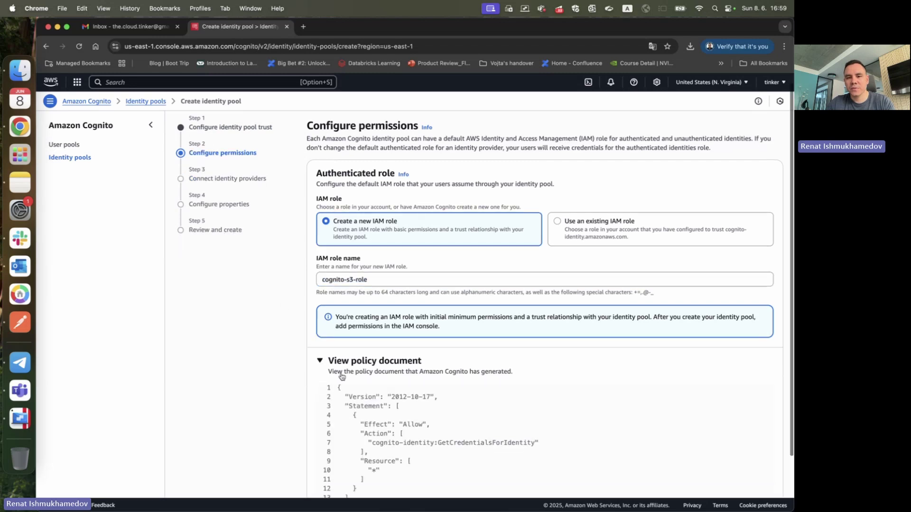
pyautogui.scroll(-2, 342, 377)
pyautogui.click(399, 303)
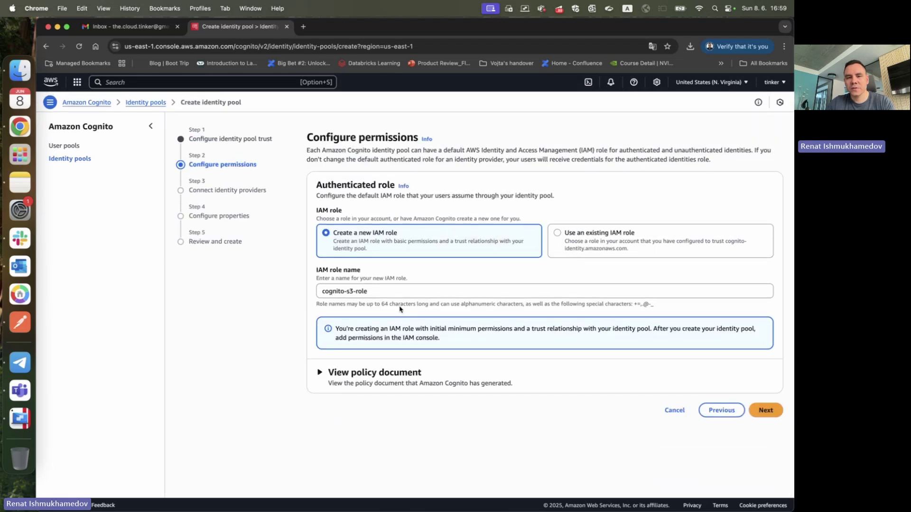
# - Link the identity pool to User pool - ajex4r
pyautogui.click(764, 410)
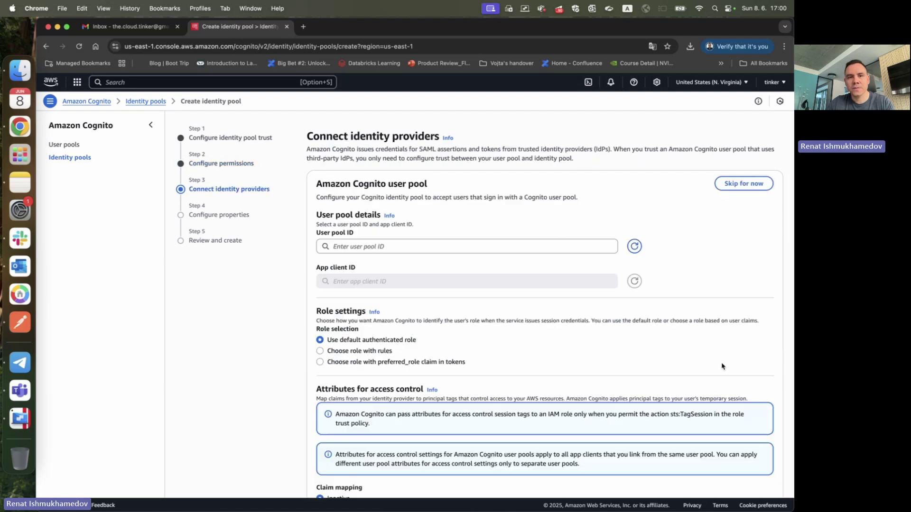
pyautogui.click(361, 247)
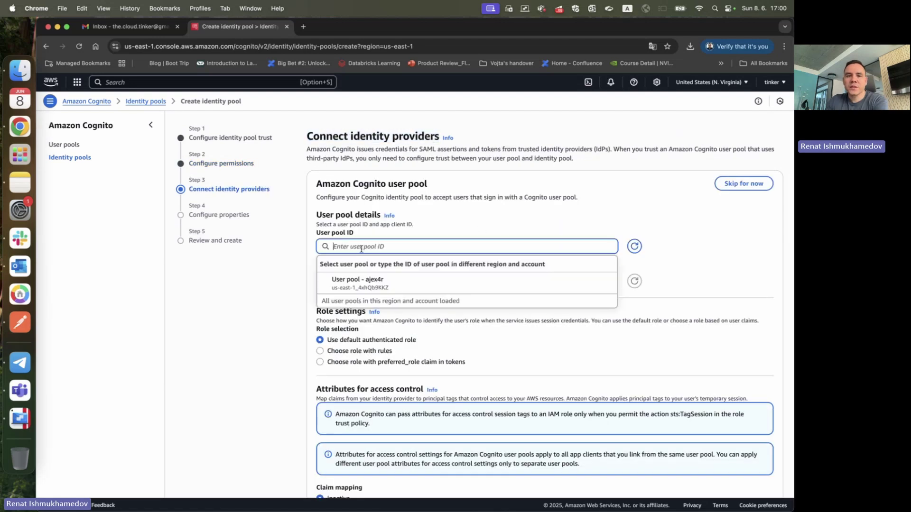
pyautogui.click(365, 280)
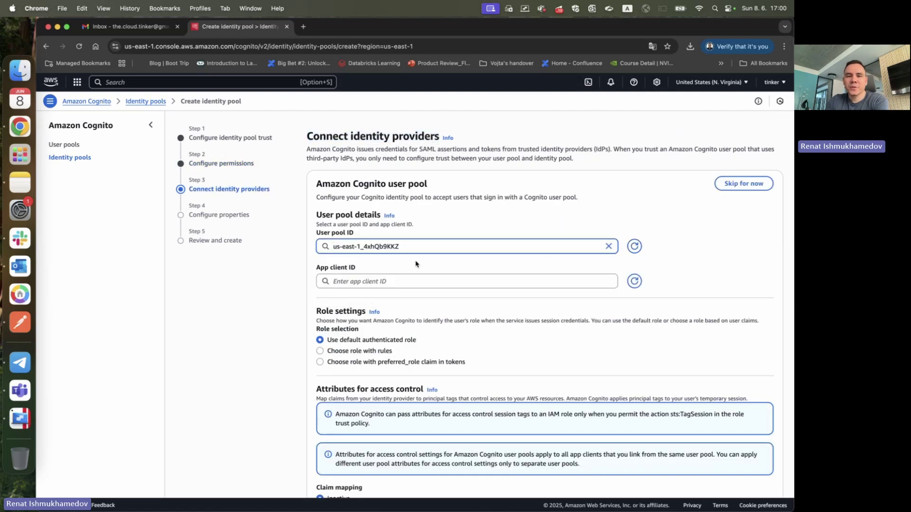
pyautogui.doubleClick(322, 216)
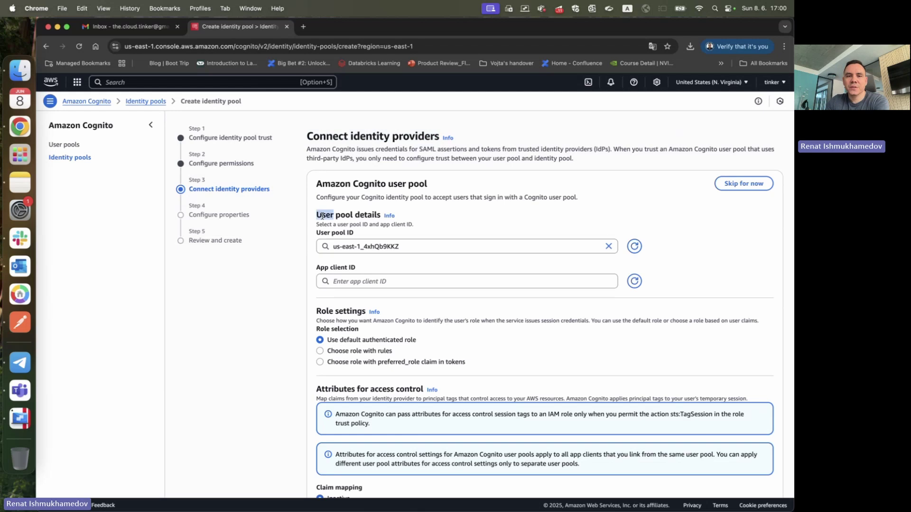
pyautogui.tripleClick(322, 216)
pyautogui.click(357, 247)
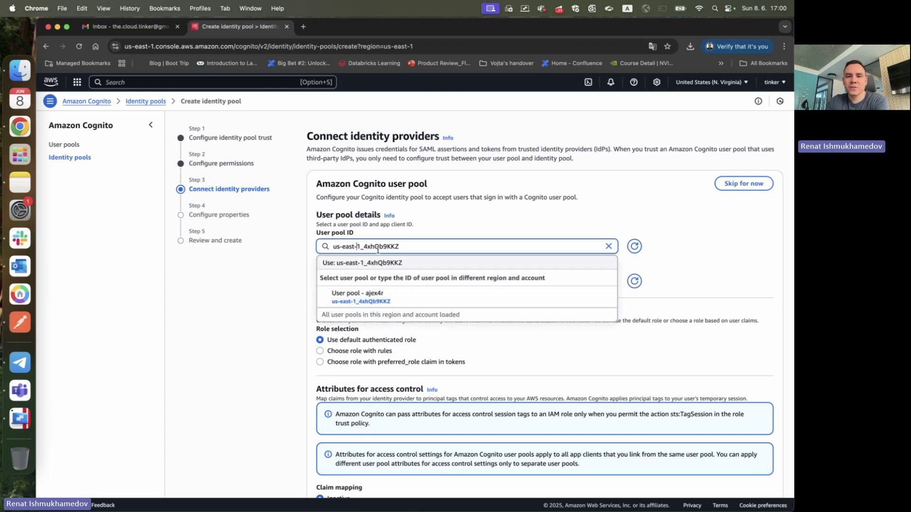
pyautogui.press('Escape')
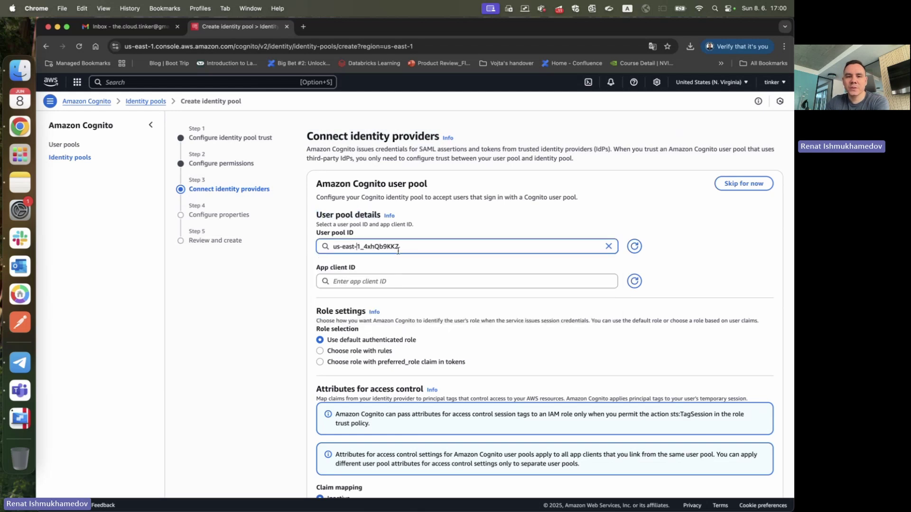
pyautogui.scroll(-1, 398, 251)
# - Choose the user pool's app client and continue to Configure properties
pyautogui.click(384, 251)
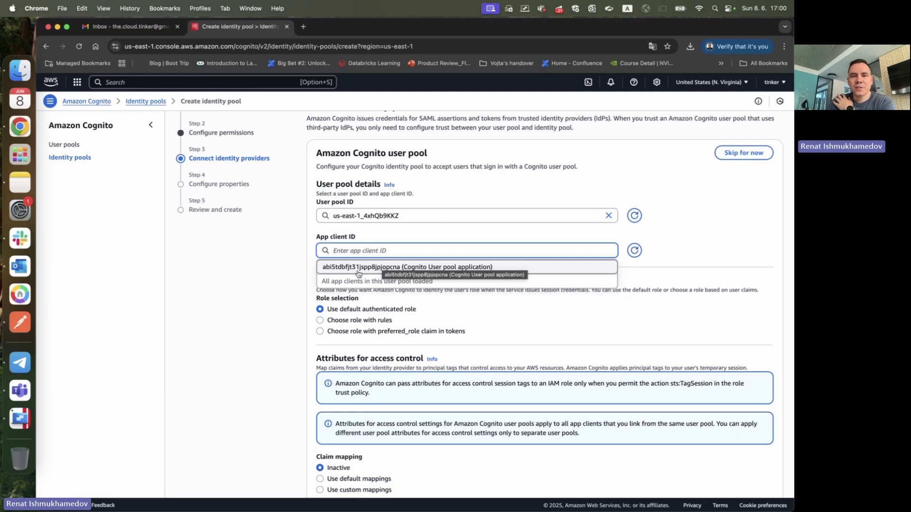
pyautogui.click(260, 271)
pyautogui.click(368, 253)
pyautogui.click(373, 268)
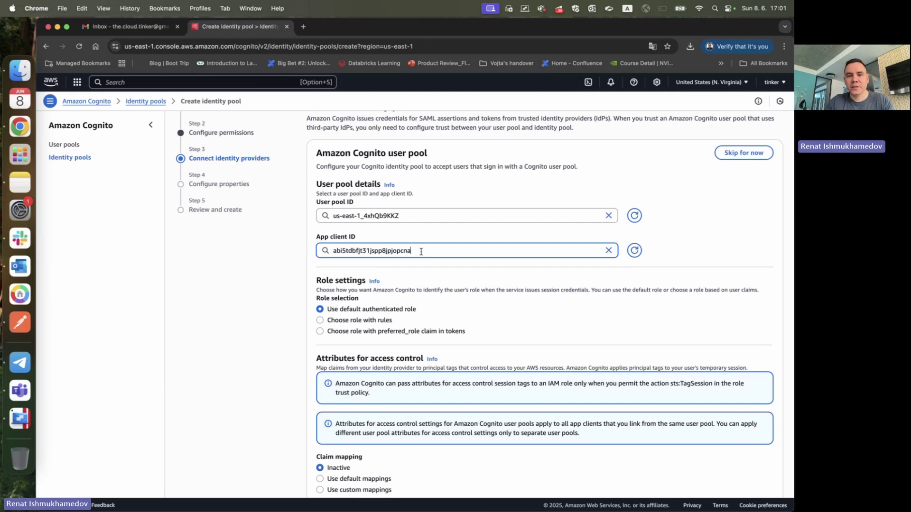
pyautogui.scroll(-2, 421, 253)
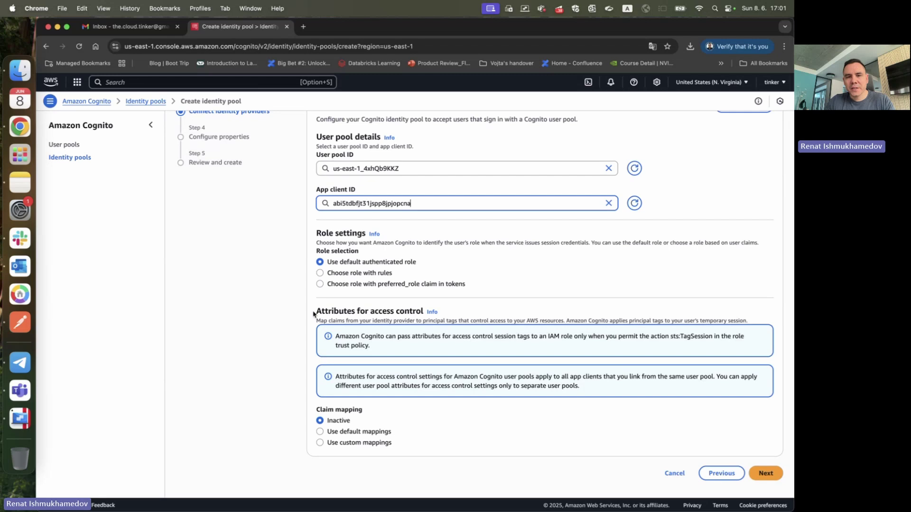
pyautogui.scroll(2, 426, 474)
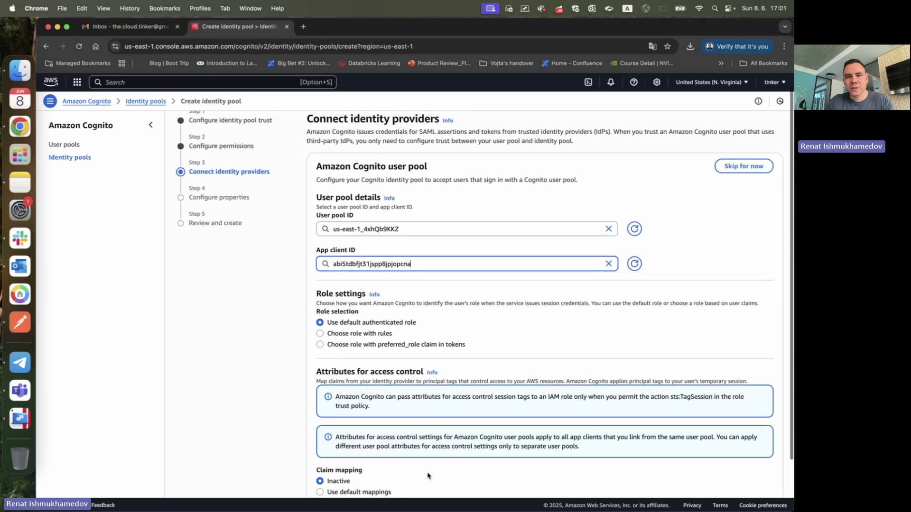
pyautogui.scroll(-2, 427, 474)
pyautogui.click(774, 473)
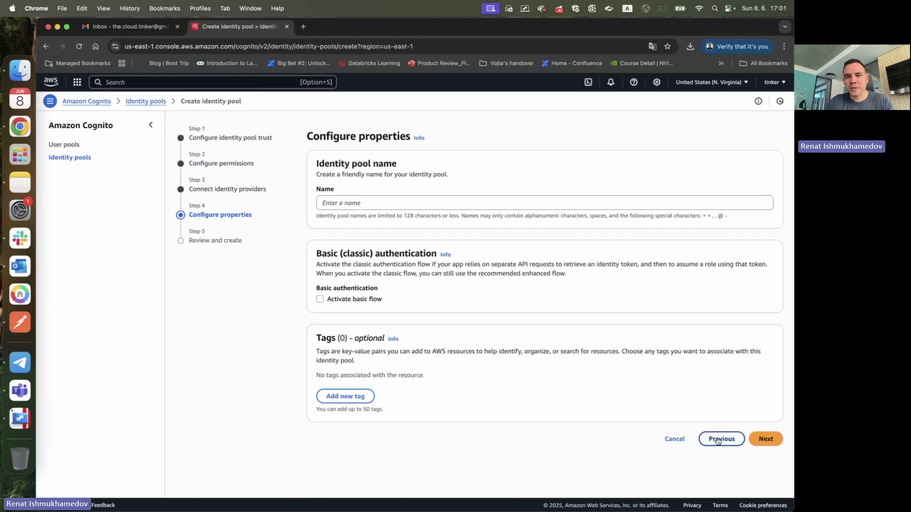
# - Name the identity pool 'congnito-s3-identity-pool'
pyautogui.click(361, 202)
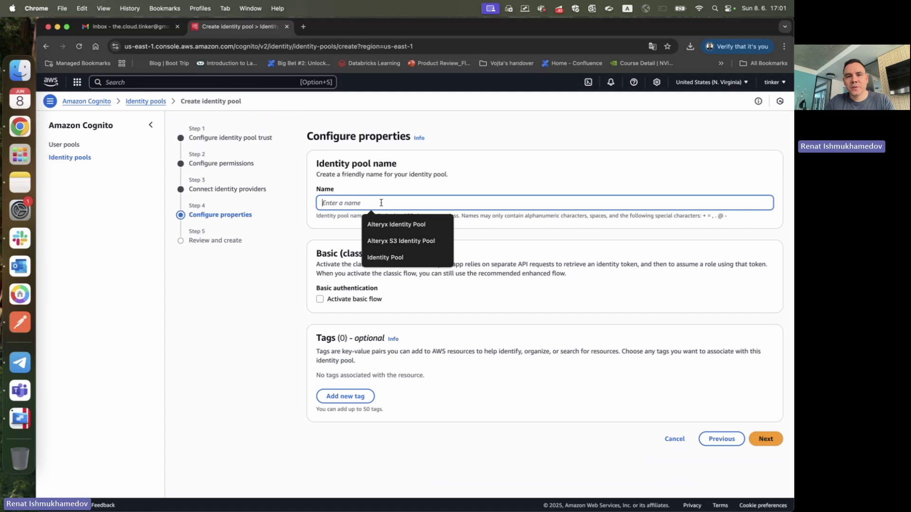
pyautogui.click(381, 171)
pyautogui.click(352, 203)
pyautogui.write('con')
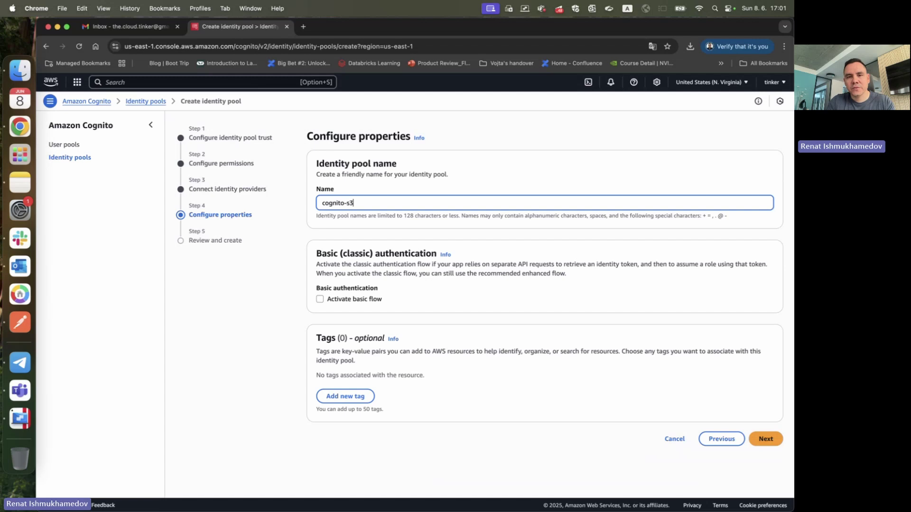
pyautogui.write('gnito-s3-identity-pool')
pyautogui.click(310, 275)
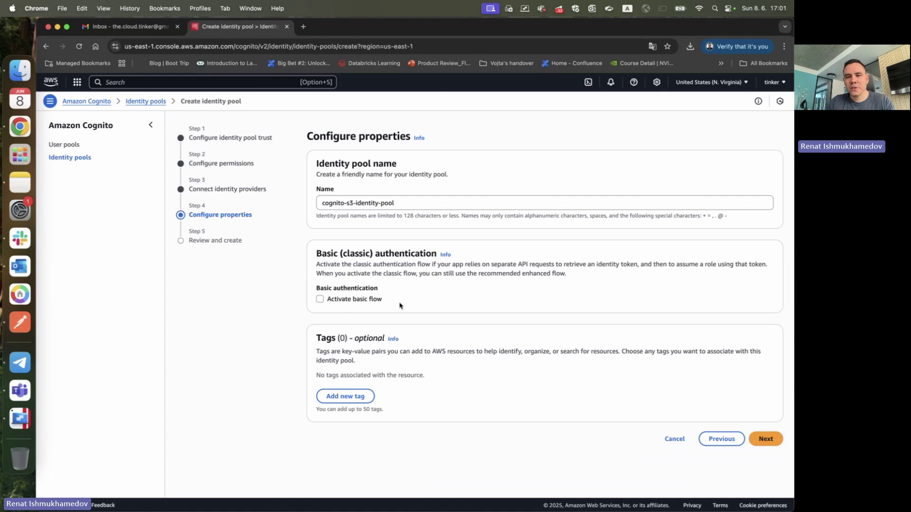
# - Review the identity pool settings and create the pool
pyautogui.click(766, 439)
pyautogui.scroll(-5, 661, 369)
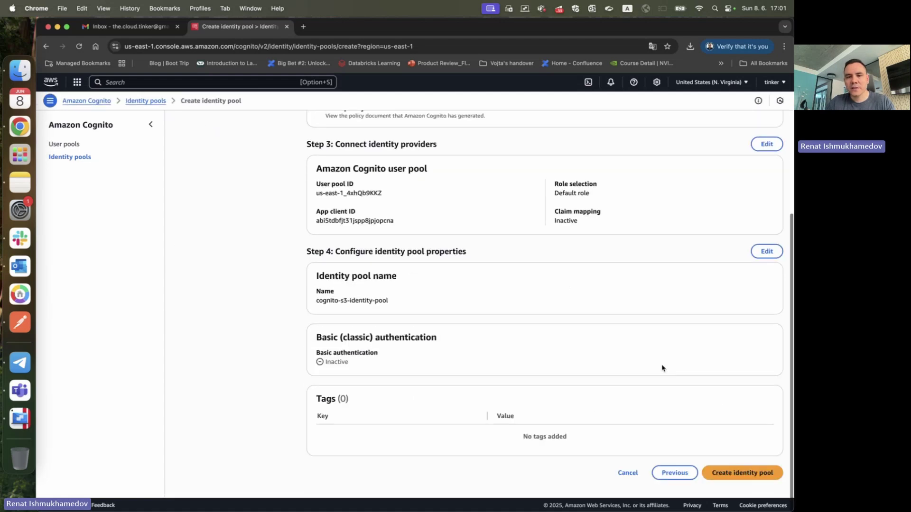
pyautogui.click(743, 476)
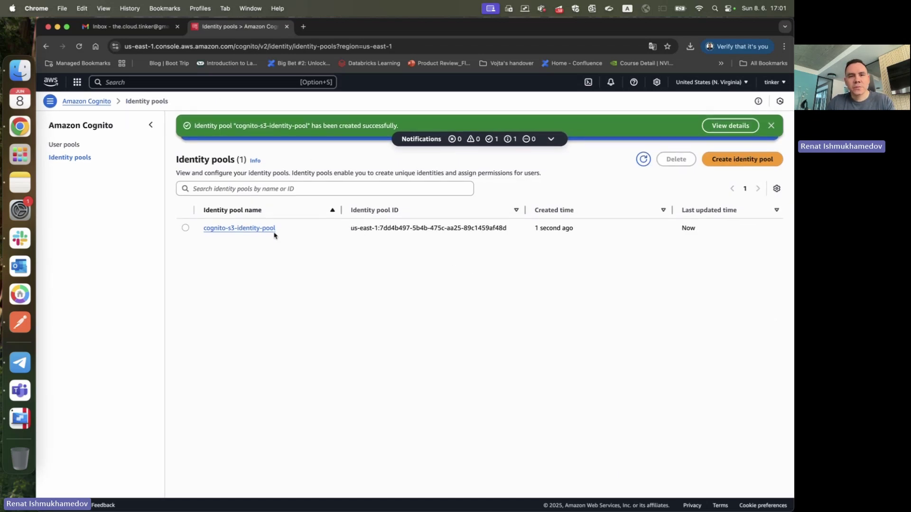
# - Select the full ID of the new identity pool in the list and copy it
pyautogui.moveTo(353, 230)
pyautogui.mouseDown()
pyautogui.moveTo(482, 230)
pyautogui.moveTo(351, 229)
pyautogui.mouseUp()
pyautogui.doubleClick(488, 230)
pyautogui.doubleClick(353, 229)
pyautogui.tripleClick(353, 229)
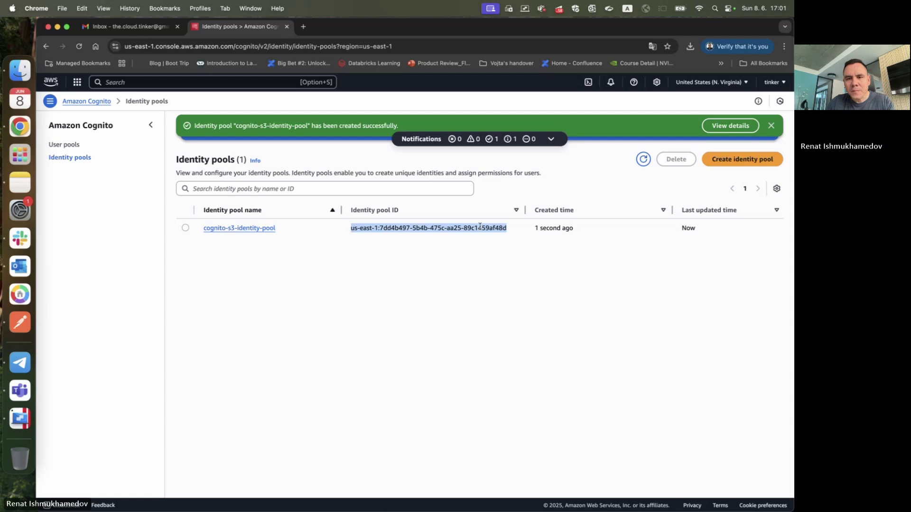
pyautogui.doubleClick(487, 229)
pyautogui.moveTo(487, 229)
pyautogui.mouseDown()
pyautogui.moveTo(350, 230)
pyautogui.moveTo(483, 226)
pyautogui.mouseUp()
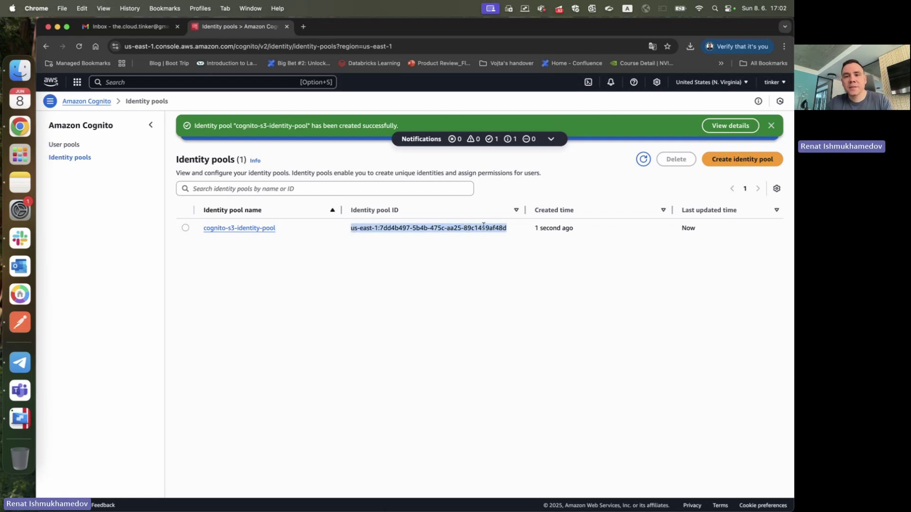
pyautogui.press('super+c')
# - Paste the copied identity pool ID after 'identity_pool_id:' in the configuration note
pyautogui.click(2, 191)
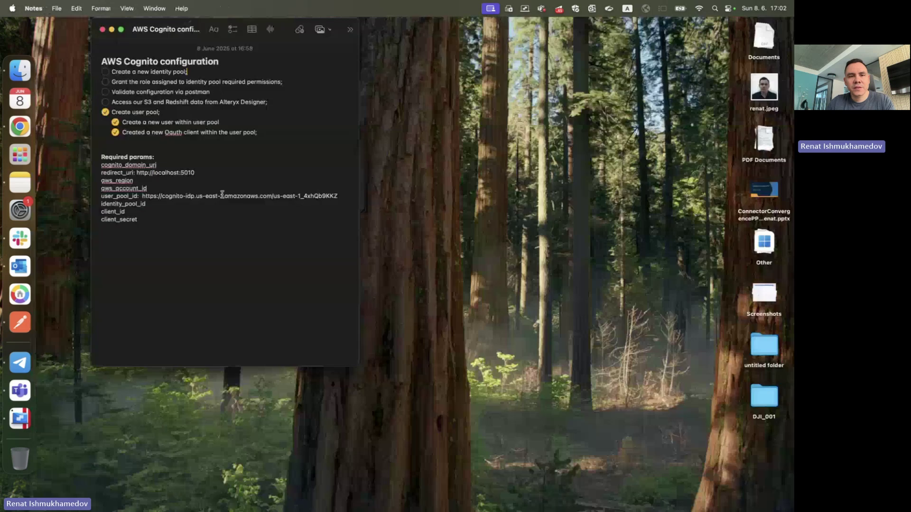
pyautogui.click(193, 205)
pyautogui.write(':')
pyautogui.press('super+v')
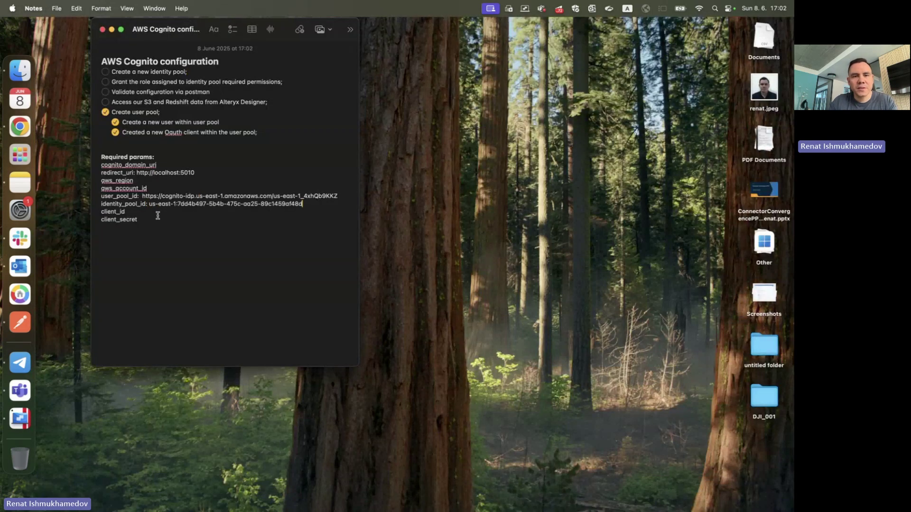
pyautogui.doubleClick(110, 204)
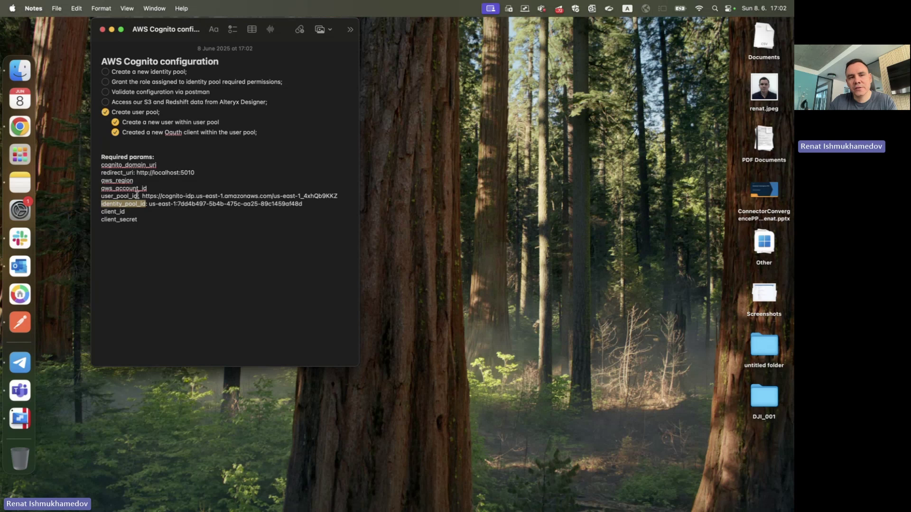
# - Review the still-empty aws_region and aws_account_id lines in the note
pyautogui.click(149, 182)
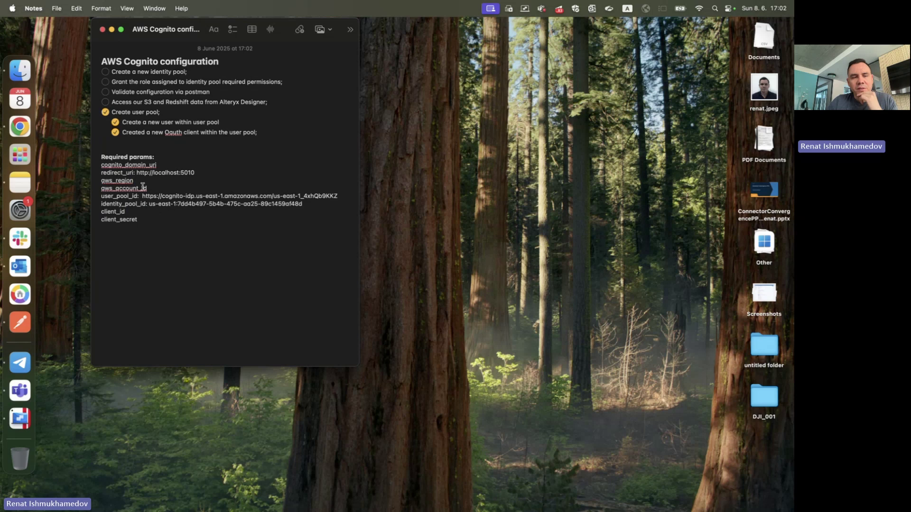
pyautogui.doubleClick(121, 181)
pyautogui.doubleClick(108, 189)
pyautogui.click(20, 126)
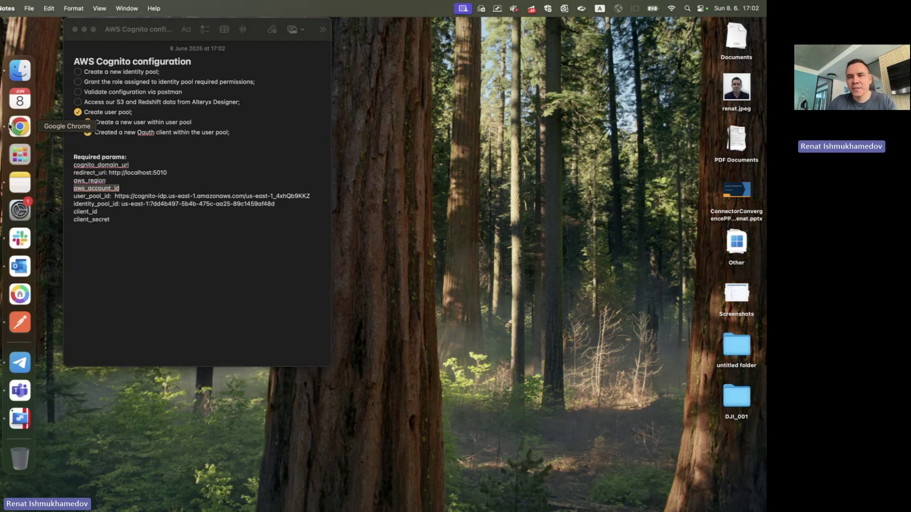
# - Check the region on User pool - ajex4r and record it as aws_region in the note
pyautogui.click(66, 144)
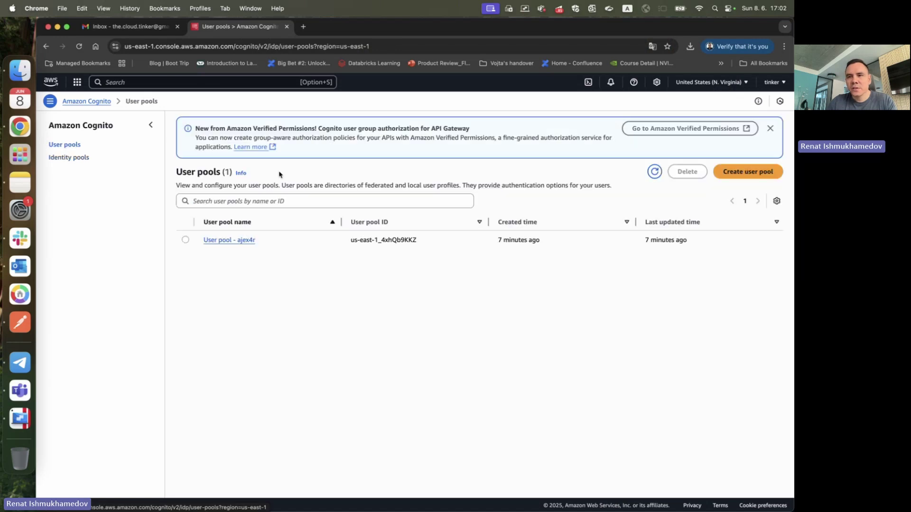
pyautogui.click(233, 240)
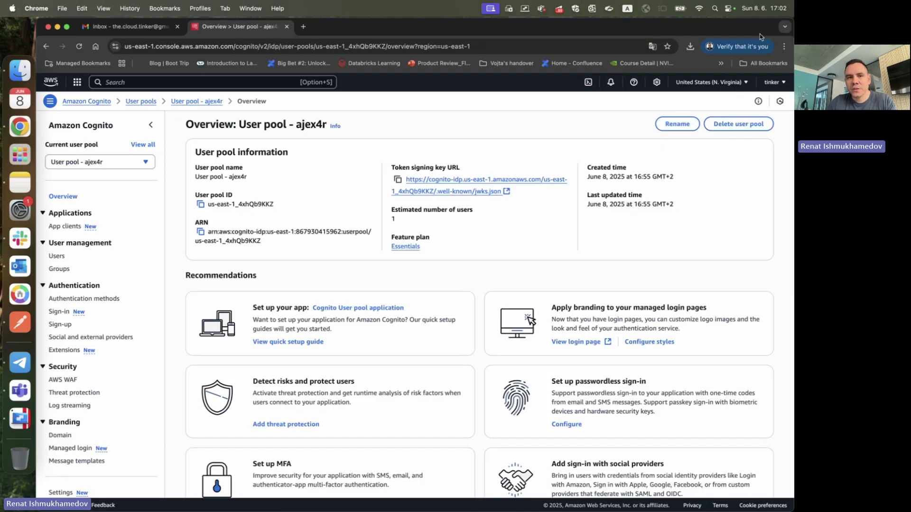
pyautogui.click(730, 82)
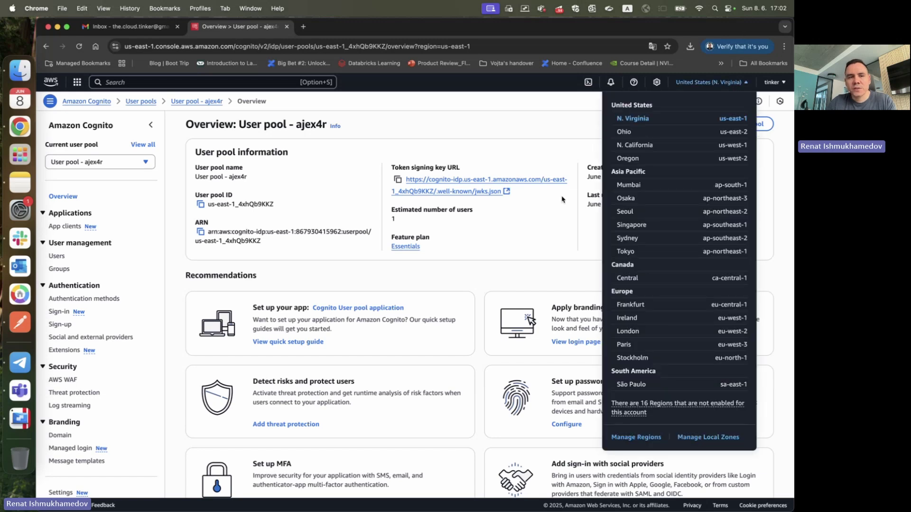
pyautogui.click(7, 174)
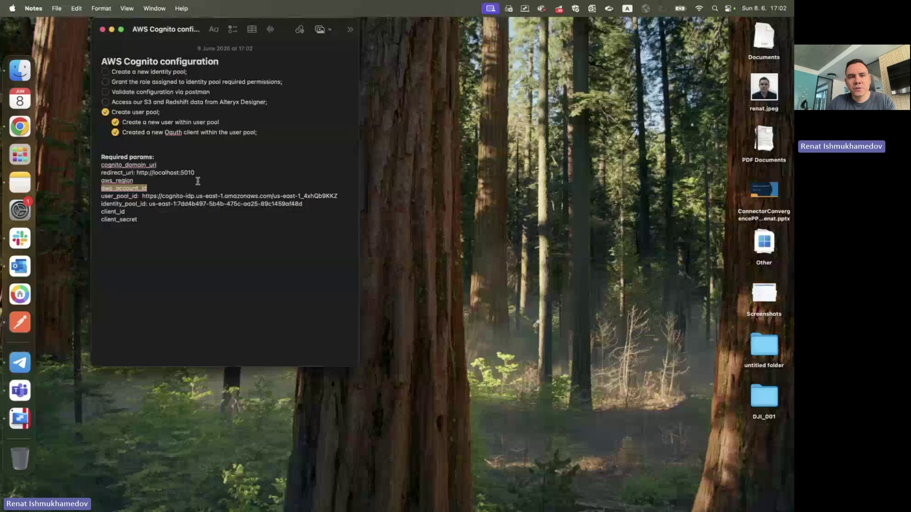
pyautogui.click(195, 187)
pyautogui.press('Up')
pyautogui.write(': use-')
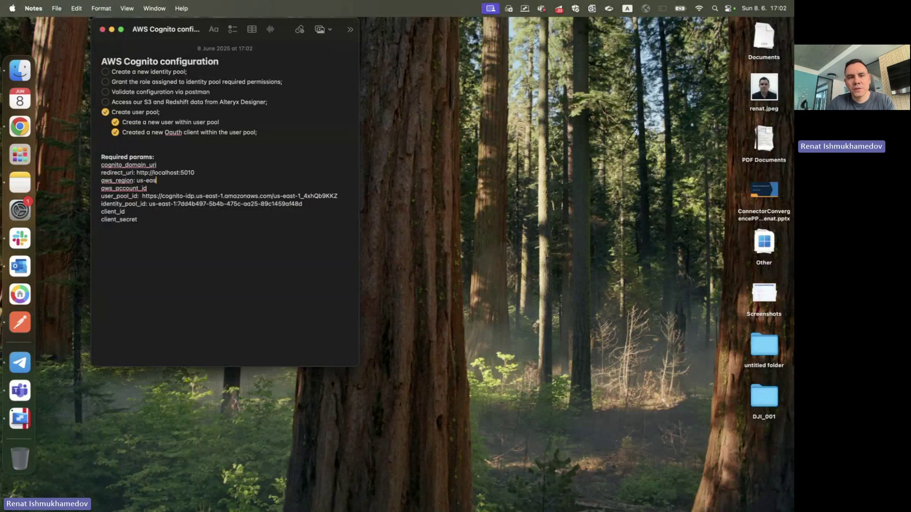
pyautogui.write('ast-1')
# - Copy the account ID from the account menu and paste it after aws_account_id
pyautogui.press('super+Tab')
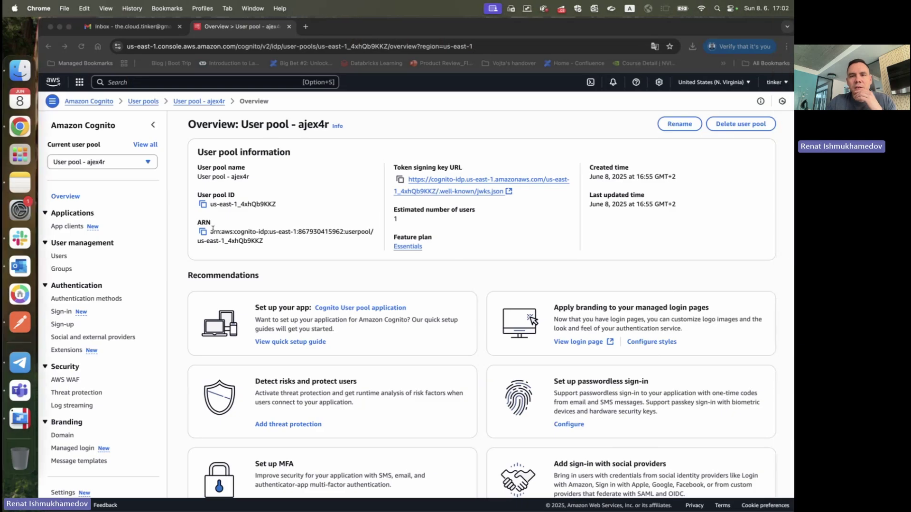
pyautogui.click(772, 82)
pyautogui.click(670, 114)
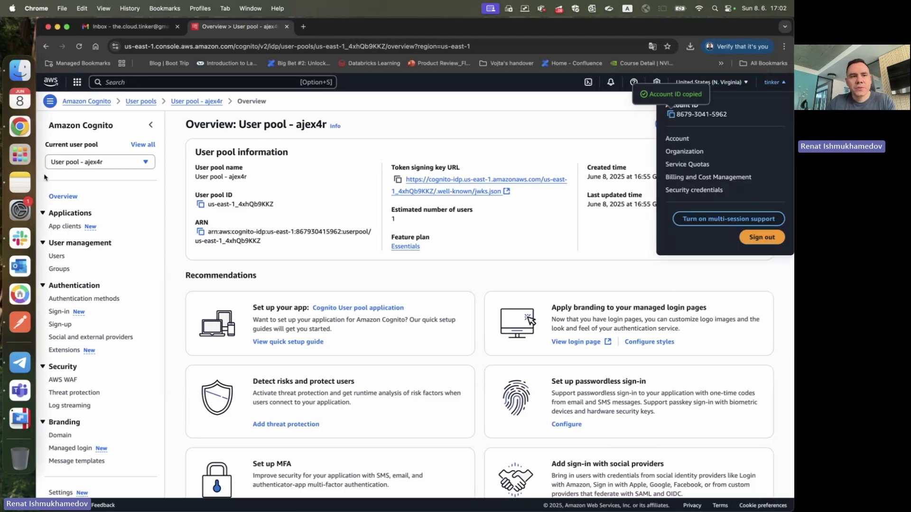
pyautogui.click(20, 183)
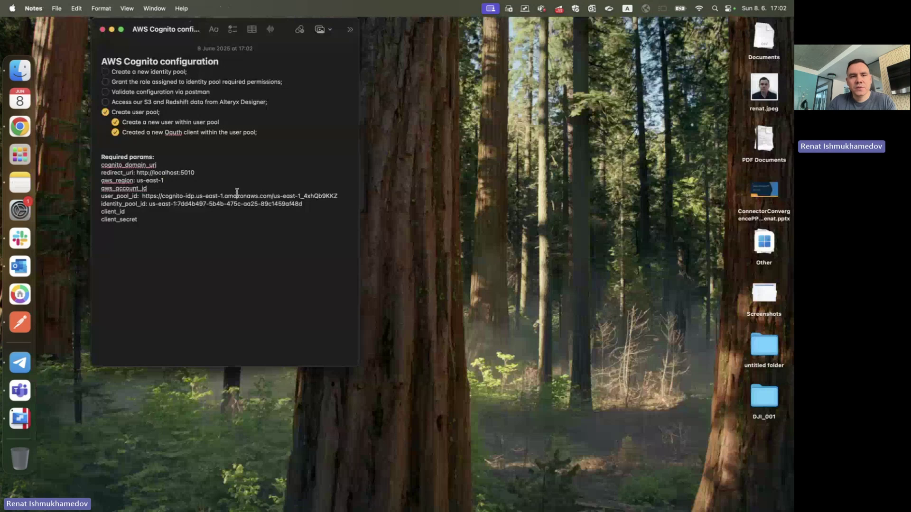
pyautogui.write(':')
pyautogui.press('super+v')
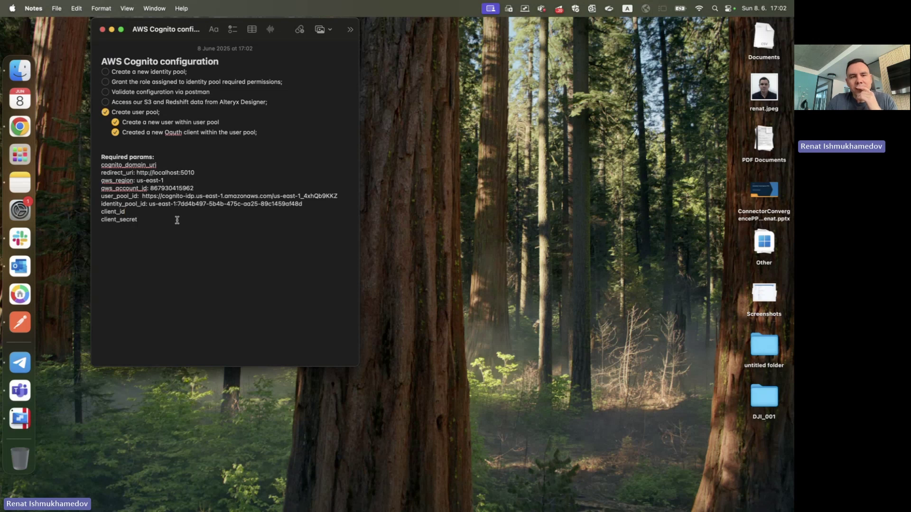
pyautogui.hotkey('ctrl', 'Right')
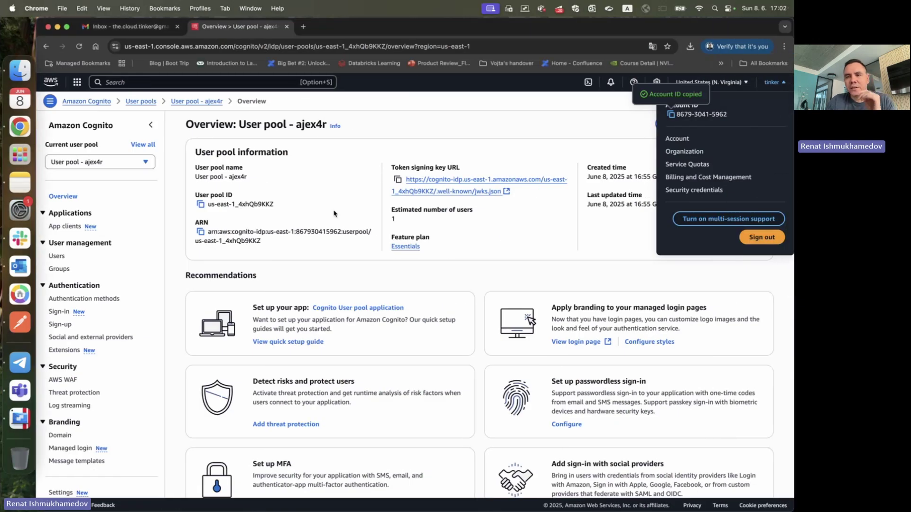
# - Copy the app client ID from the user pool's app clients list
pyautogui.click(482, 145)
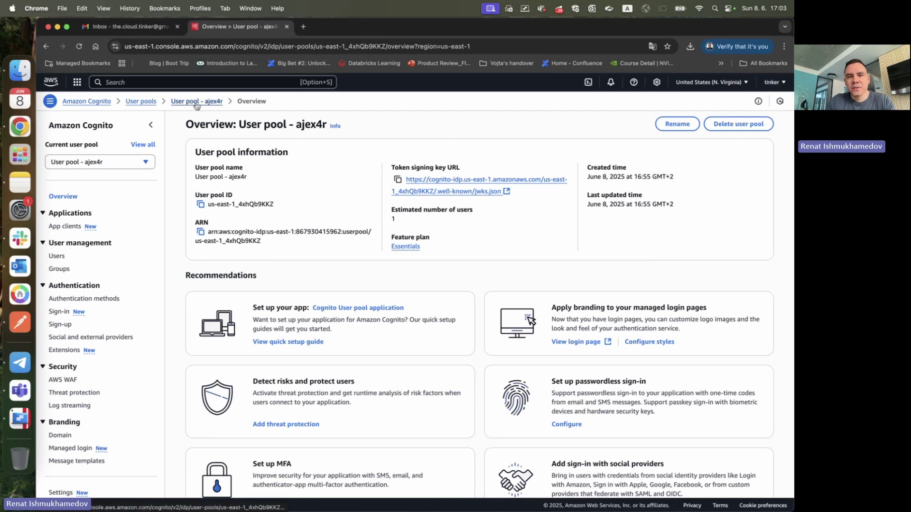
pyautogui.click(64, 227)
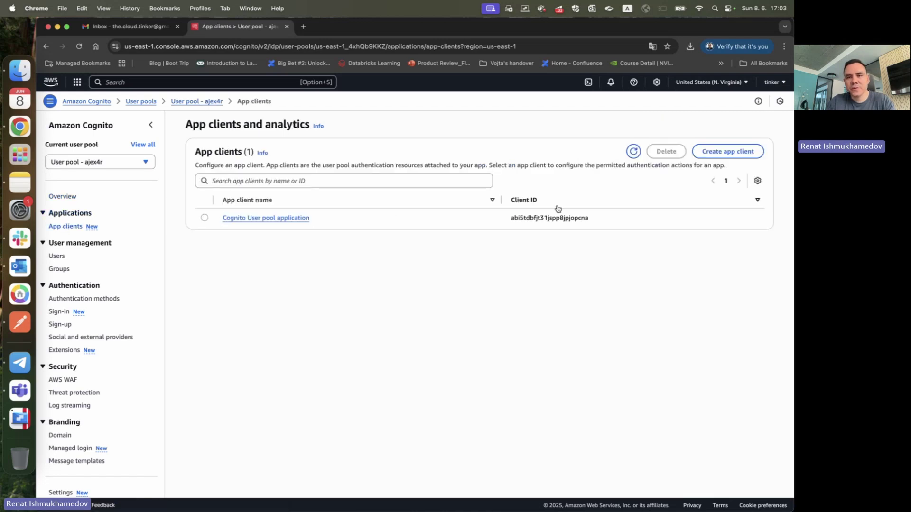
pyautogui.doubleClick(514, 219)
pyautogui.press('super+c')
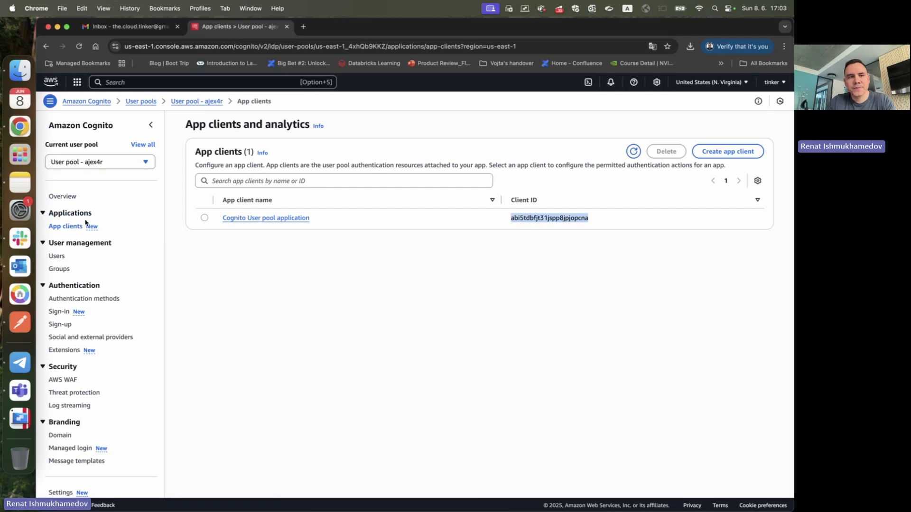
pyautogui.hotkey('ctrl', 'Right')
pyautogui.hotkey('ctrl', 'Left')
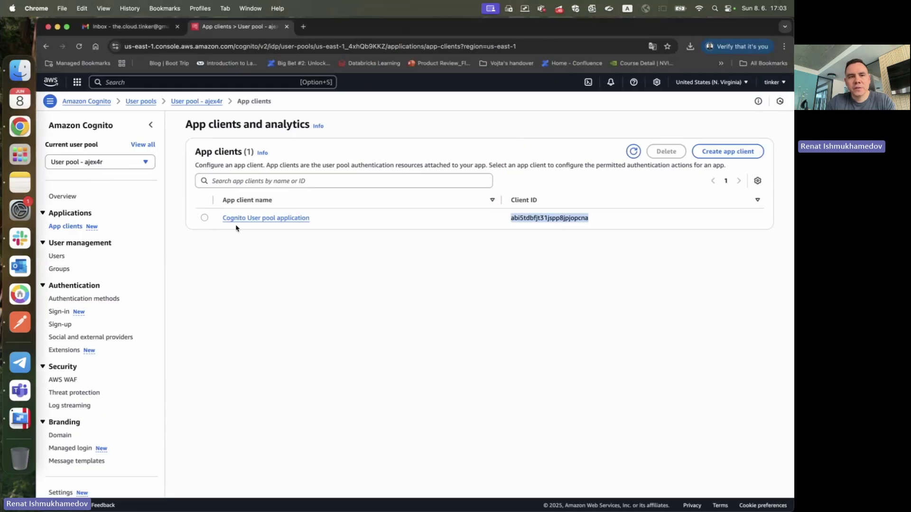
# - Open the app client's details and copy its client secret
pyautogui.click(305, 219)
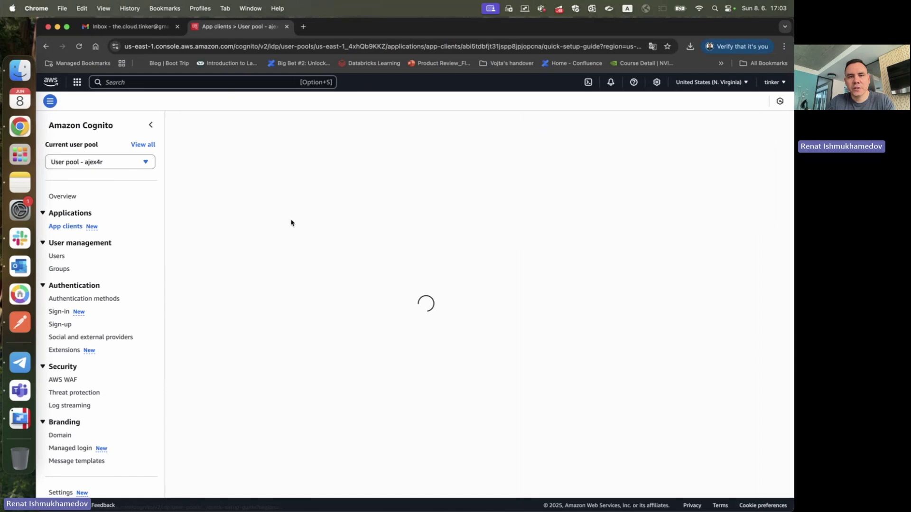
pyautogui.scroll(-1, 292, 263)
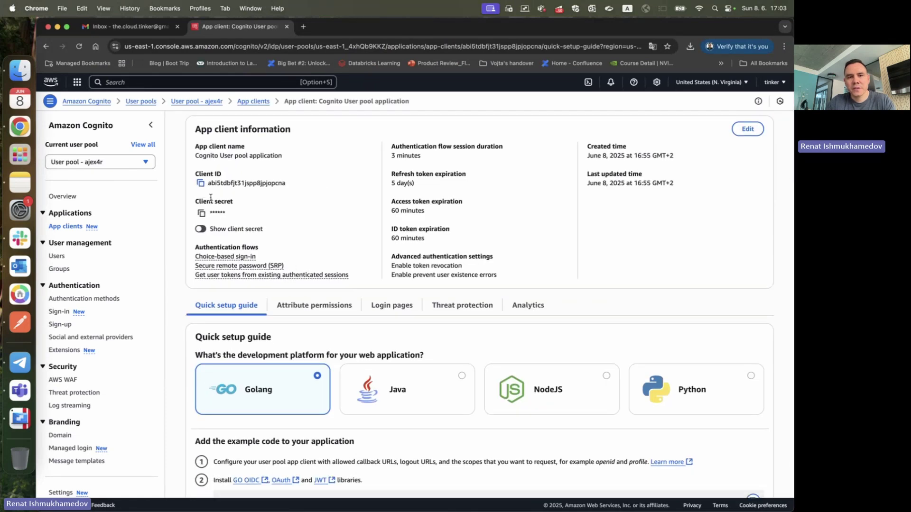
pyautogui.click(201, 213)
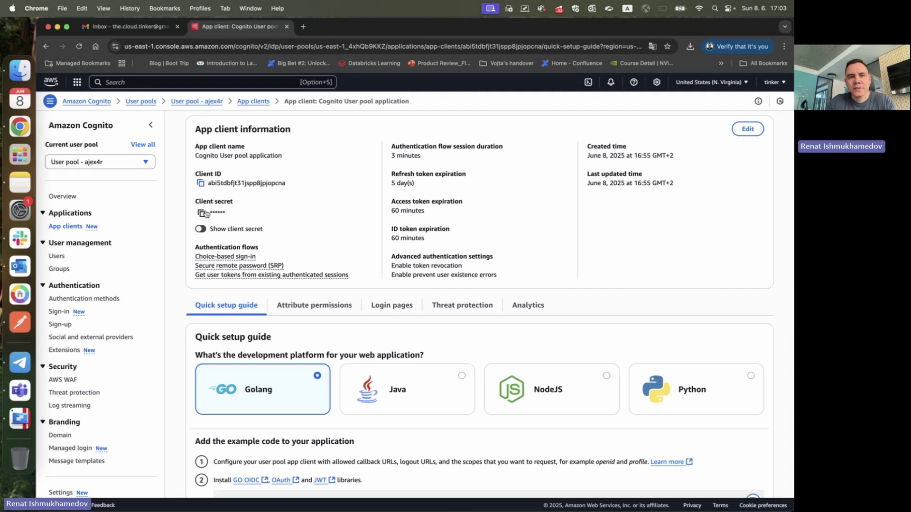
pyautogui.click(202, 213)
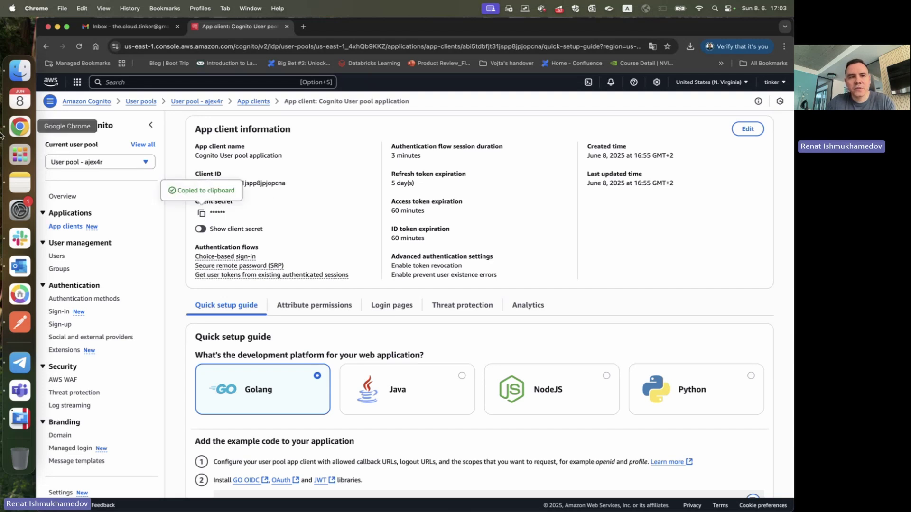
pyautogui.click(13, 179)
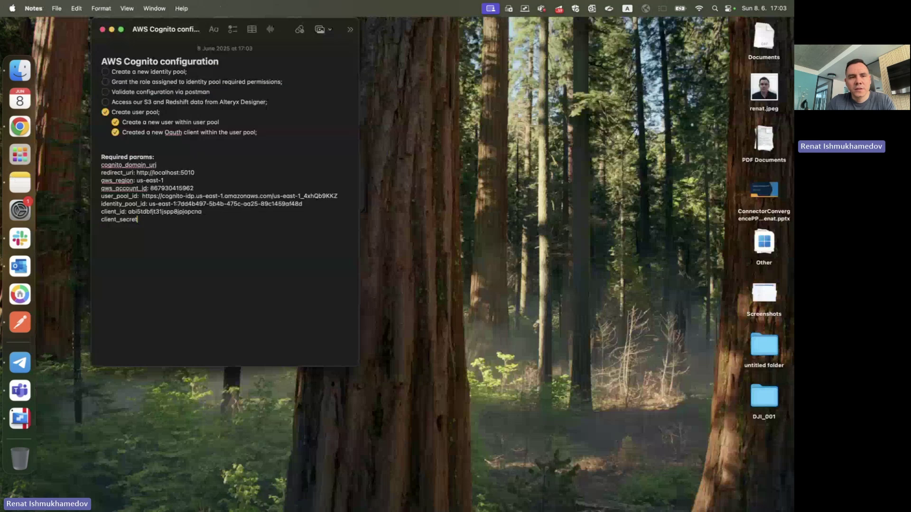
# - Paste the client secret after client_secret, leaving cognito_domain_uri to fill next
pyautogui.press('super+v')
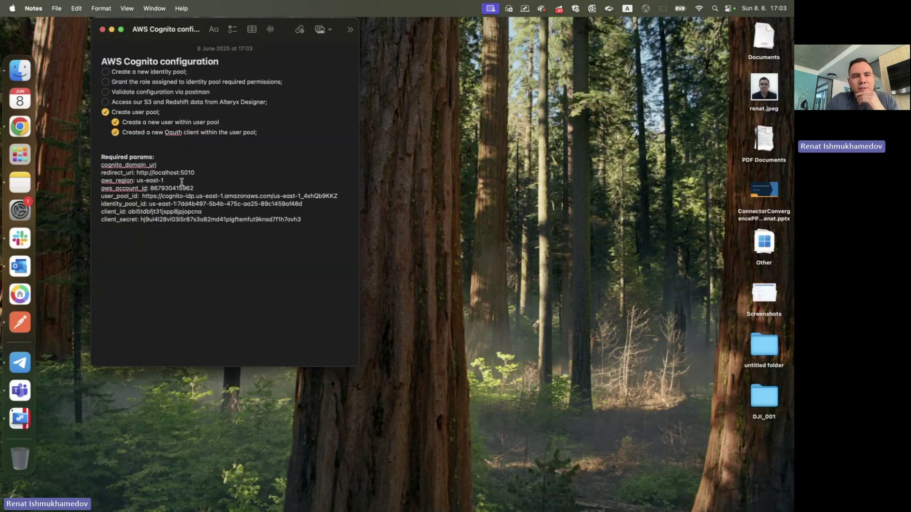
pyautogui.doubleClick(142, 163)
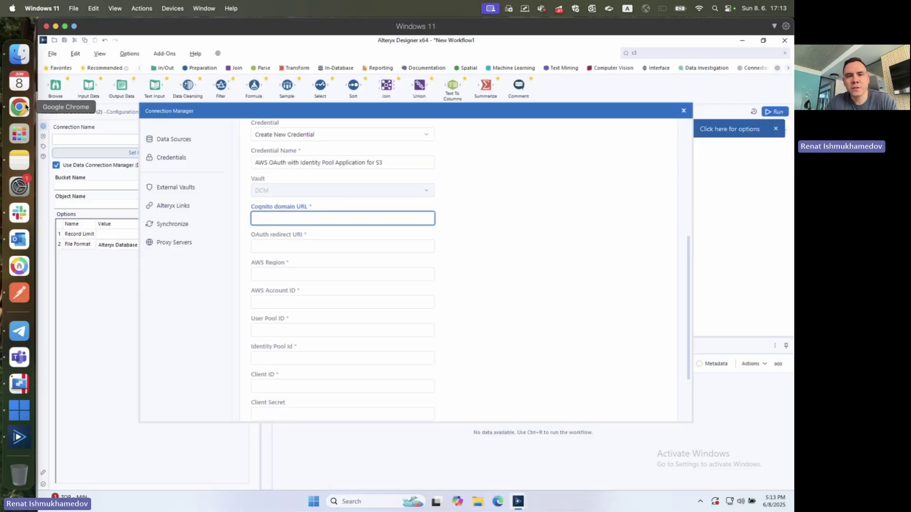
pyautogui.click(19, 107)
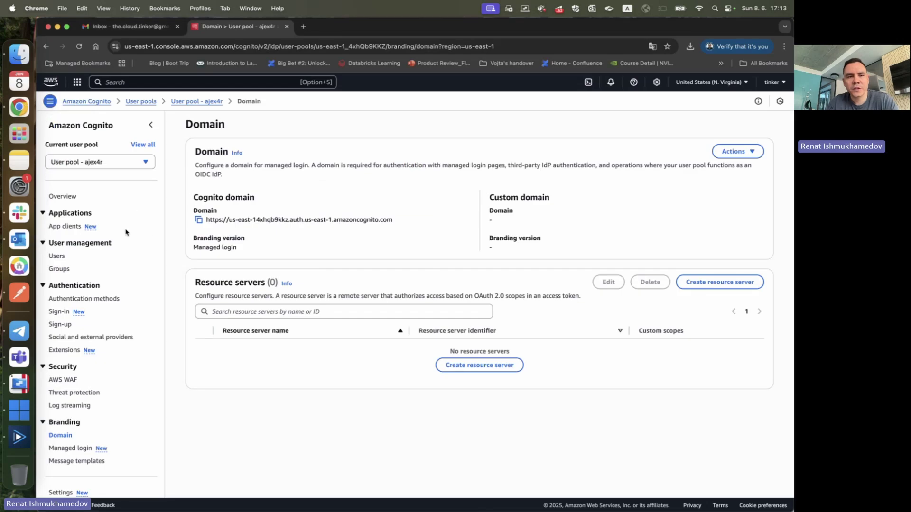
# - Open the Domain settings of User pool - ajex4r and select its Cognito domain URL
pyautogui.click(133, 103)
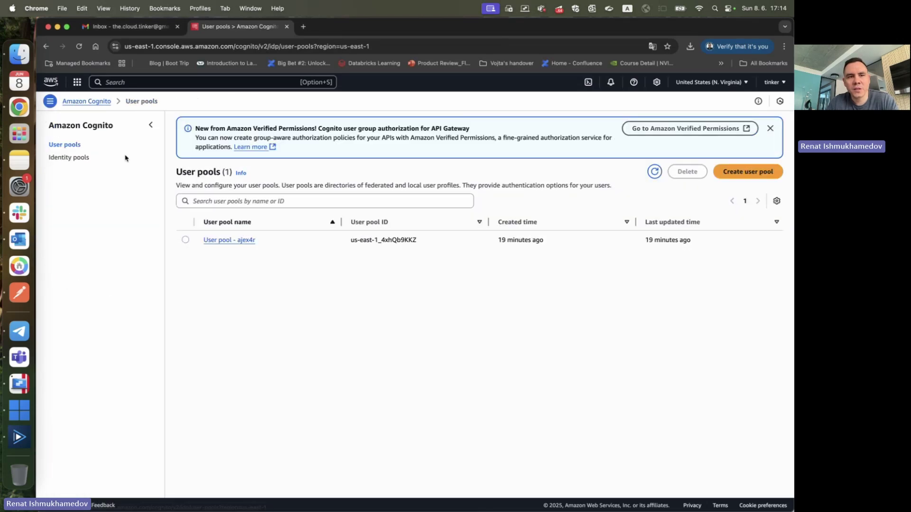
pyautogui.click(222, 241)
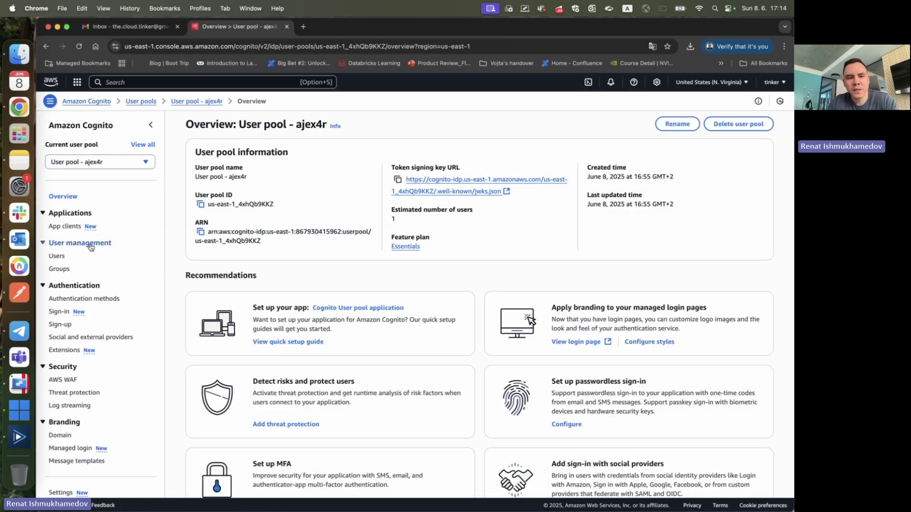
pyautogui.click(58, 438)
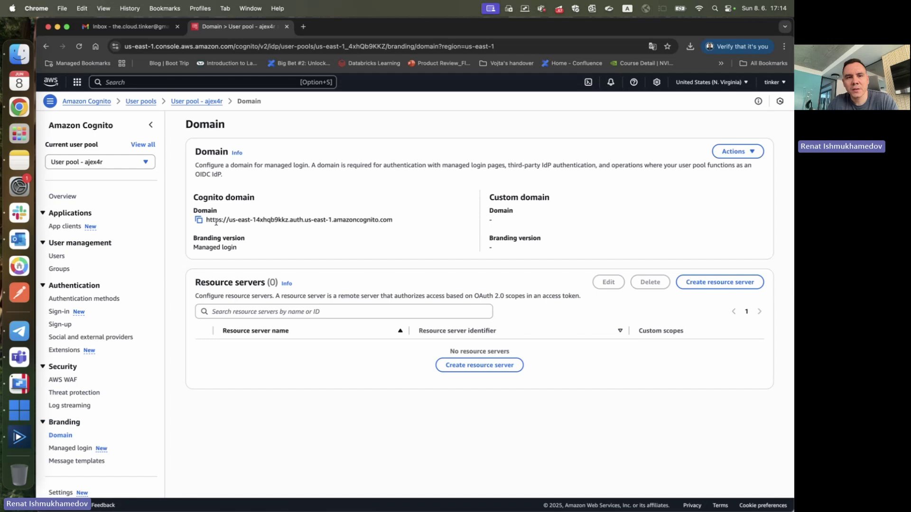
pyautogui.moveTo(216, 222); pyautogui.dragTo(384, 221)
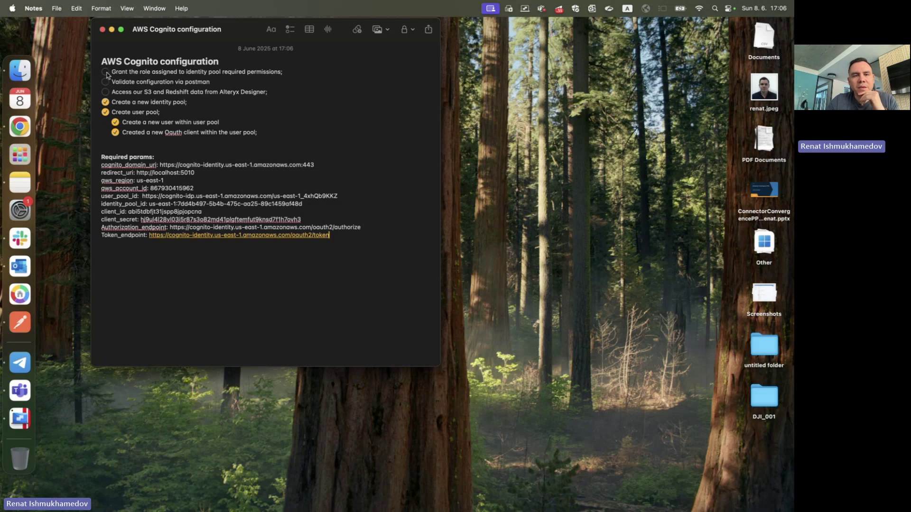
# - Review the 'Grant the role…' permissions task in Apple Notes, then return to the Cognito App clients page in Chrome
pyautogui.tripleClick(121, 74)
pyautogui.click(118, 74)
pyautogui.tripleClick(118, 74)
pyautogui.press('Right')
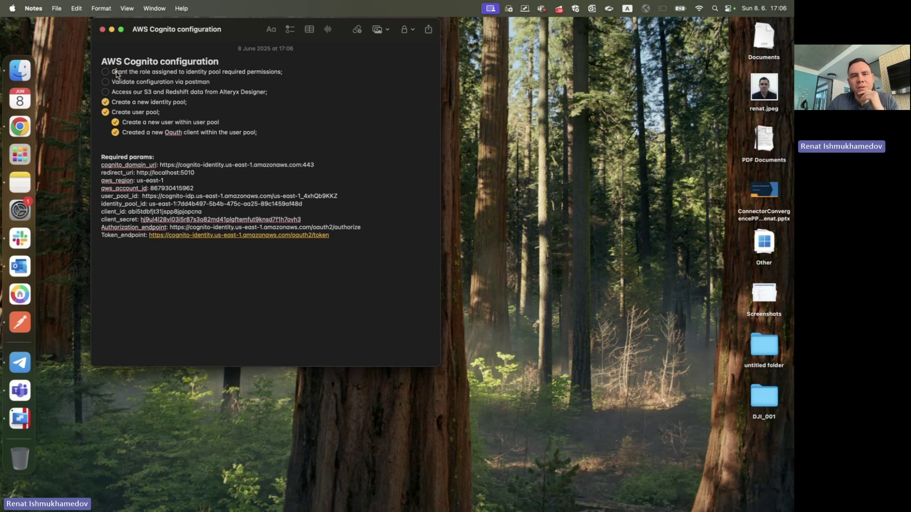
pyautogui.doubleClick(119, 72)
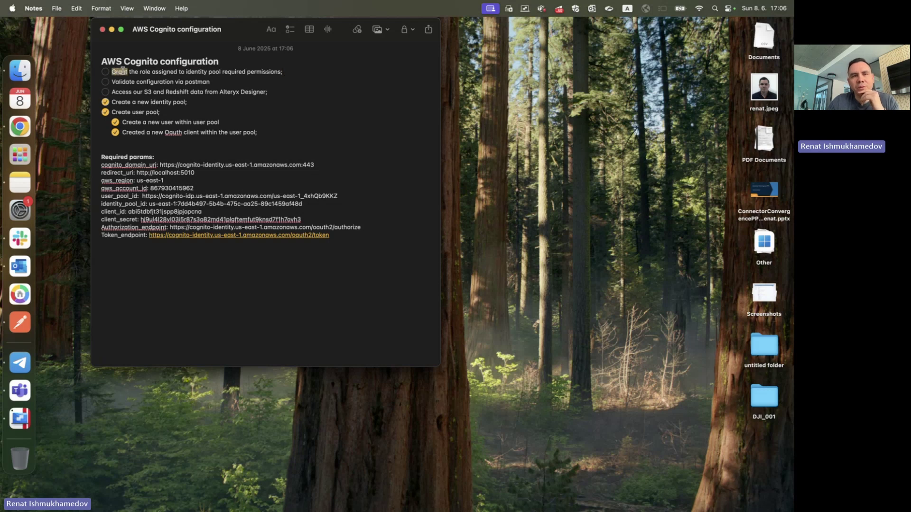
pyautogui.doubleClick(174, 72)
pyautogui.doubleClick(240, 72)
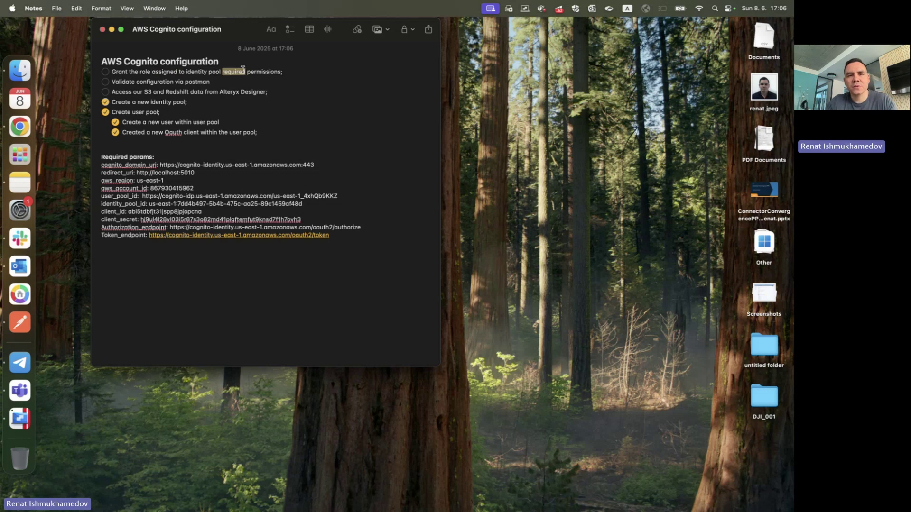
pyautogui.click(10, 130)
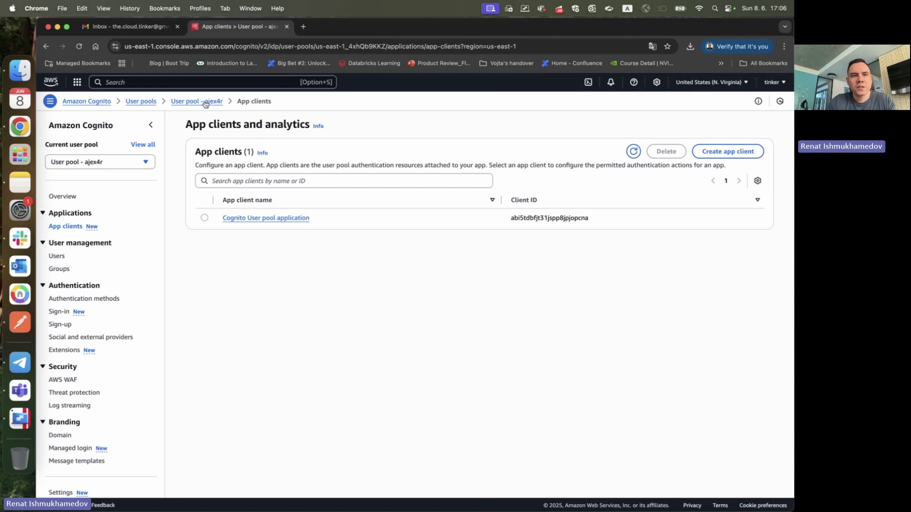
# - Go to IAM through the console search and open the cognito-s3-role under Roles
pyautogui.click(209, 82)
pyautogui.write('iam')
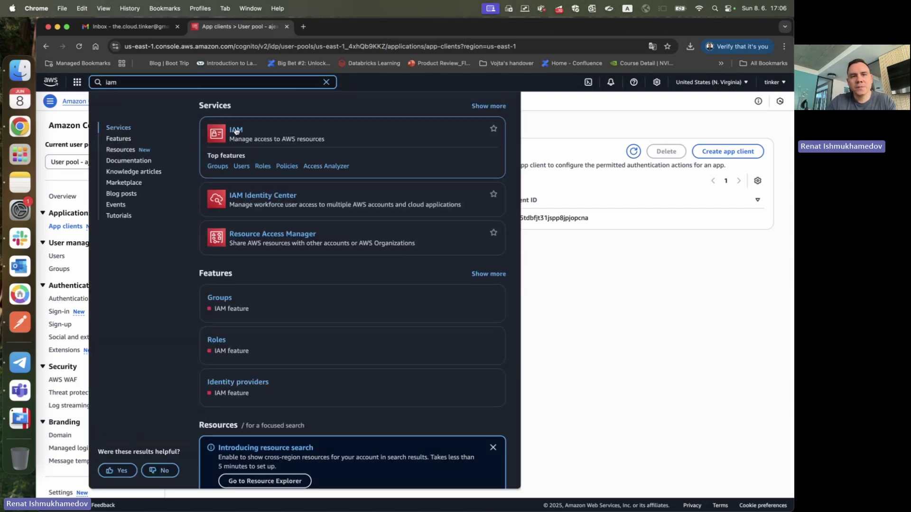
pyautogui.click(305, 152)
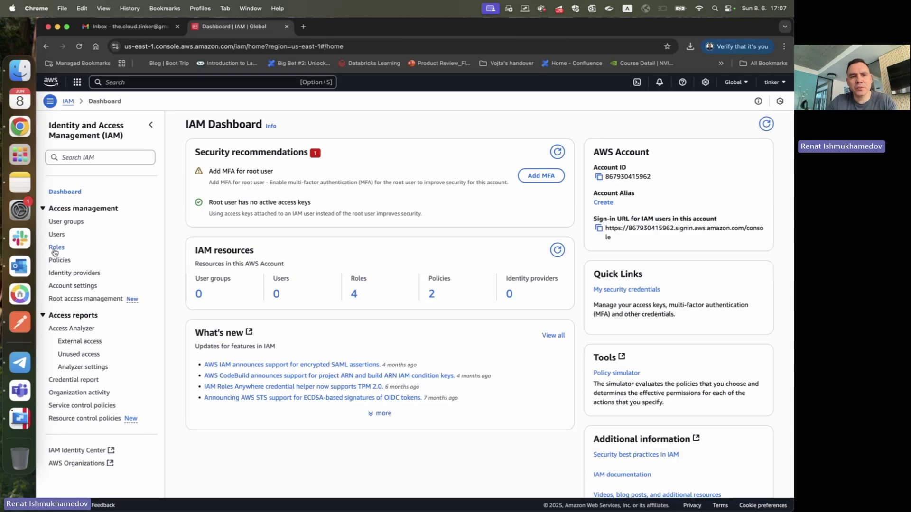
pyautogui.click(53, 248)
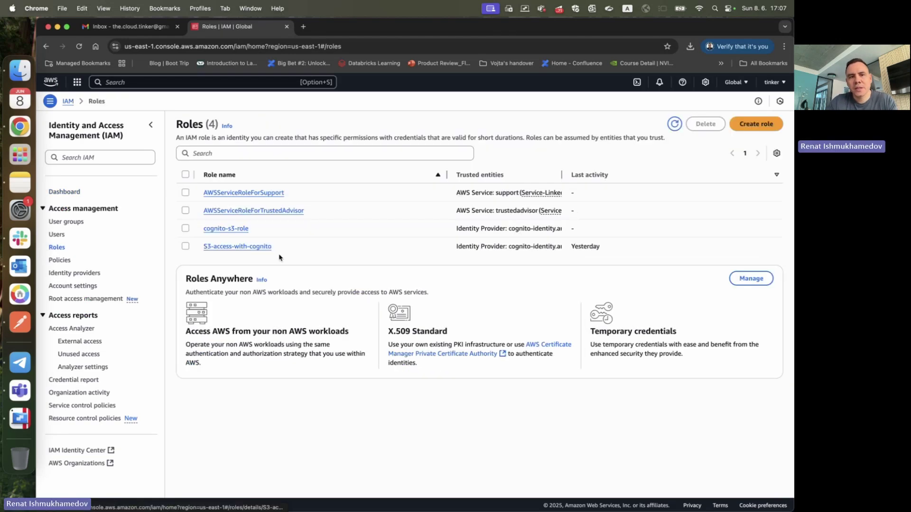
pyautogui.click(227, 229)
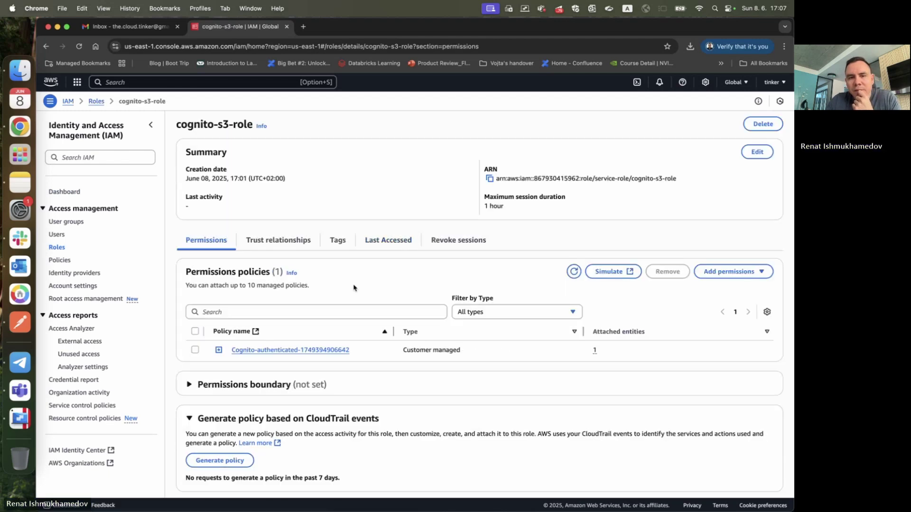
# - Inspect the role's Cognito-authenticated policy JSON, then bring up the Add permissions options
pyautogui.scroll(-1, 353, 287)
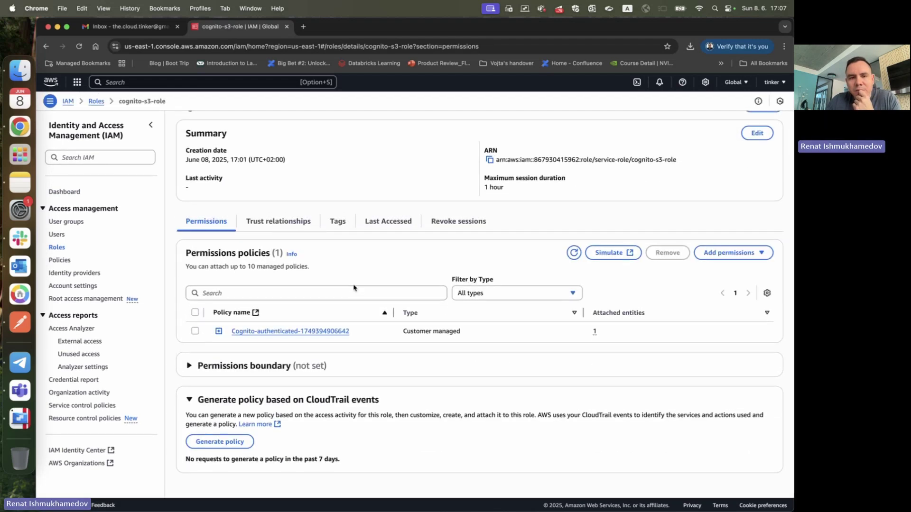
pyautogui.click(219, 330)
pyautogui.scroll(-3, 238, 331)
pyautogui.scroll(3, 239, 330)
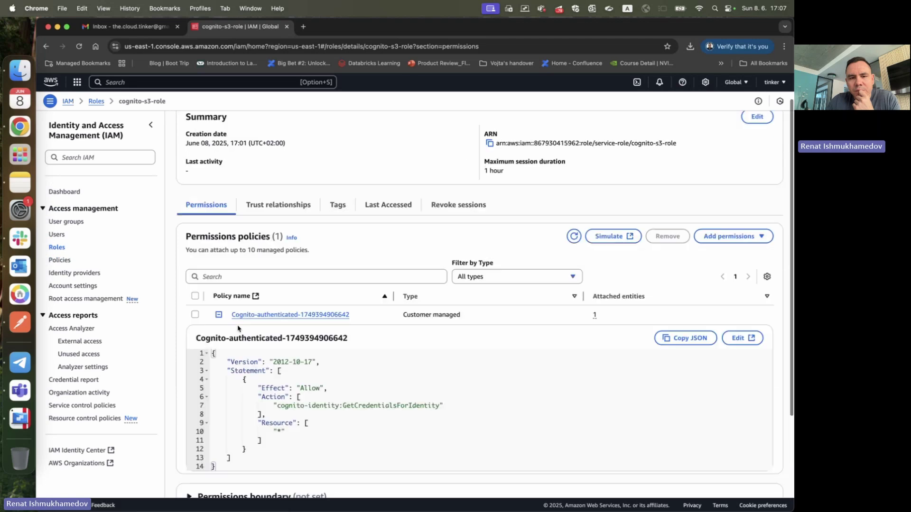
pyautogui.click(219, 330)
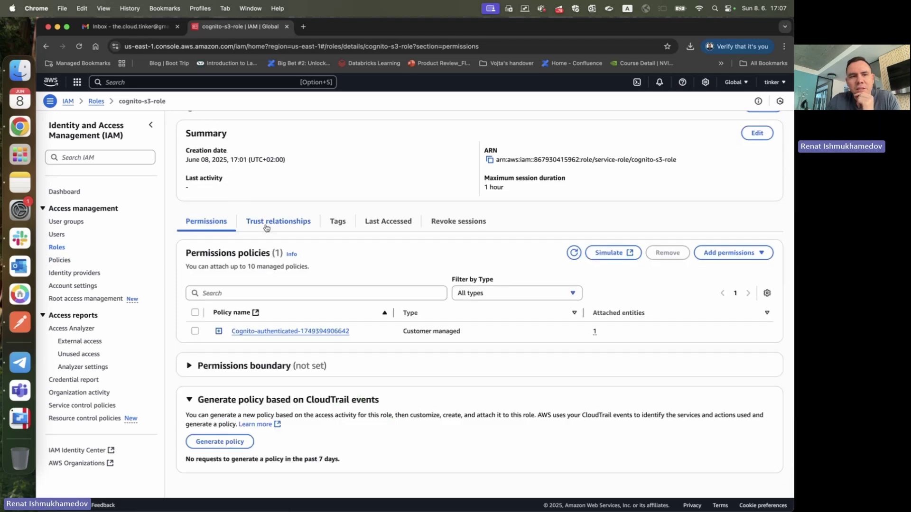
pyautogui.scroll(1, 202, 145)
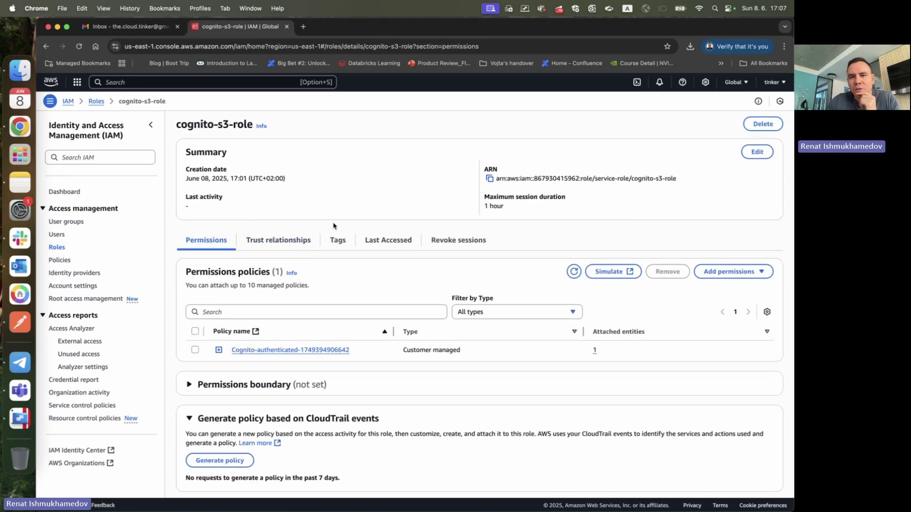
pyautogui.click(757, 273)
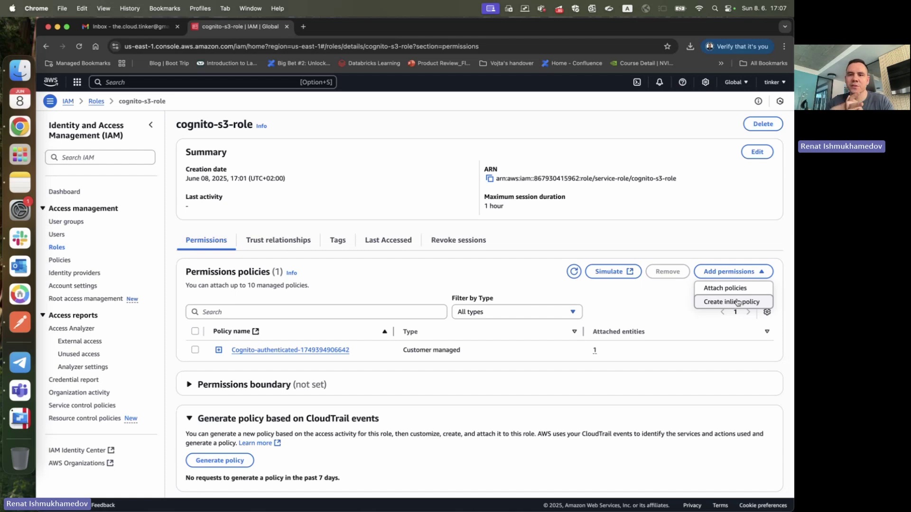
# - Start attaching policies and select AmazonS3FullAccess from an 's3' search
pyautogui.click(725, 288)
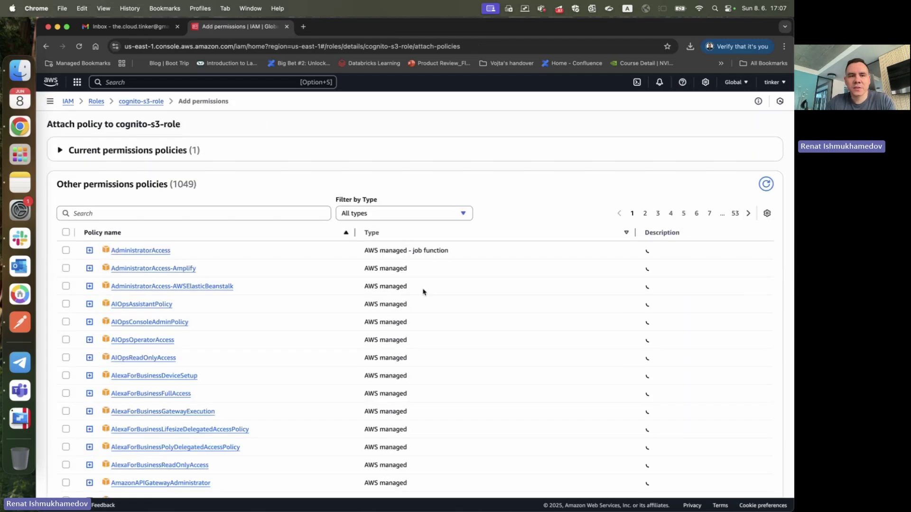
pyautogui.click(165, 212)
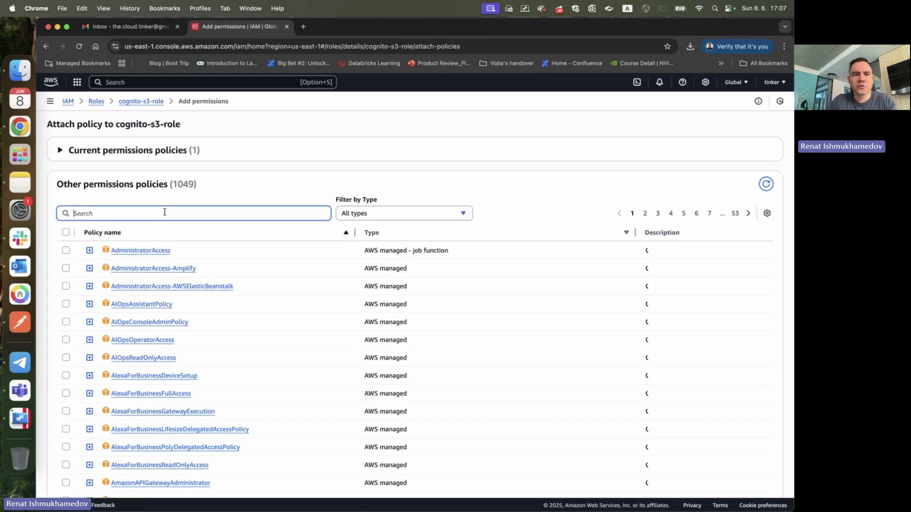
pyautogui.write('s3')
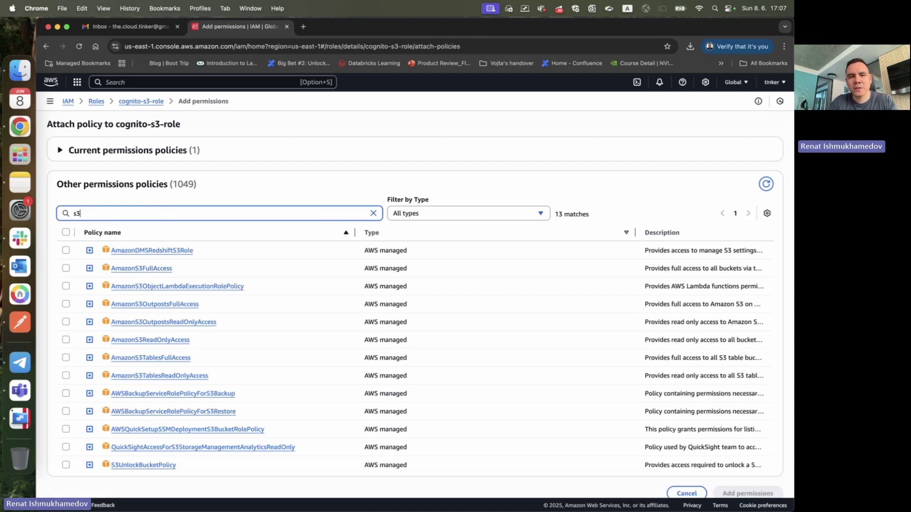
pyautogui.click(66, 268)
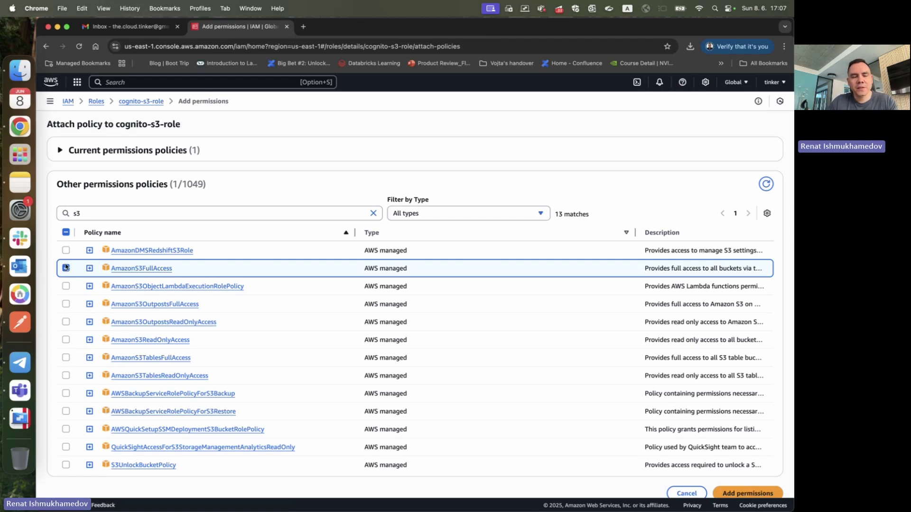
# - Search 'redshift', select AmazonRedshiftFullAccess too, and attach both policies to the role
pyautogui.tripleClick(138, 207)
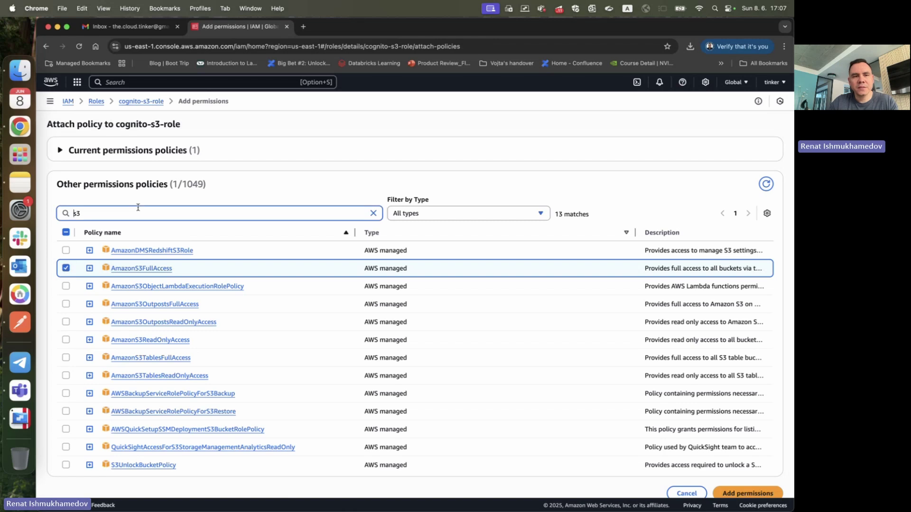
pyautogui.press('BackSpace')
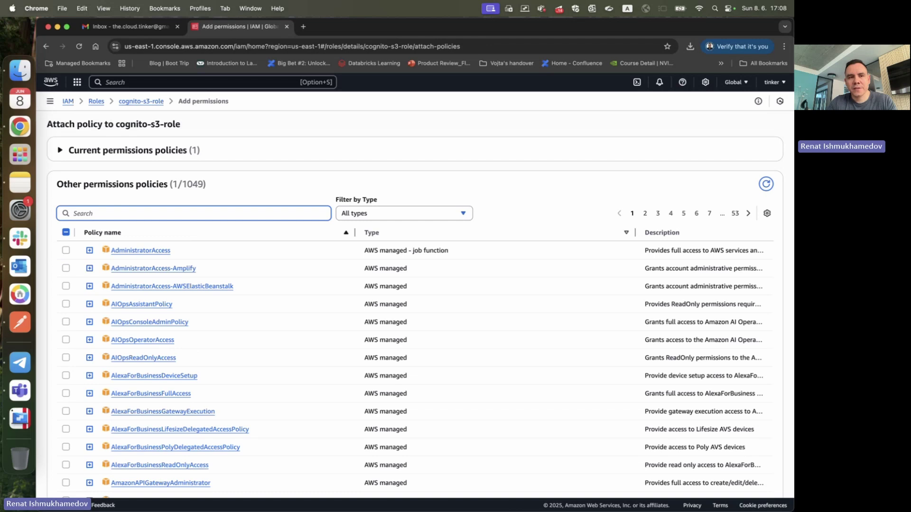
pyautogui.write('red')
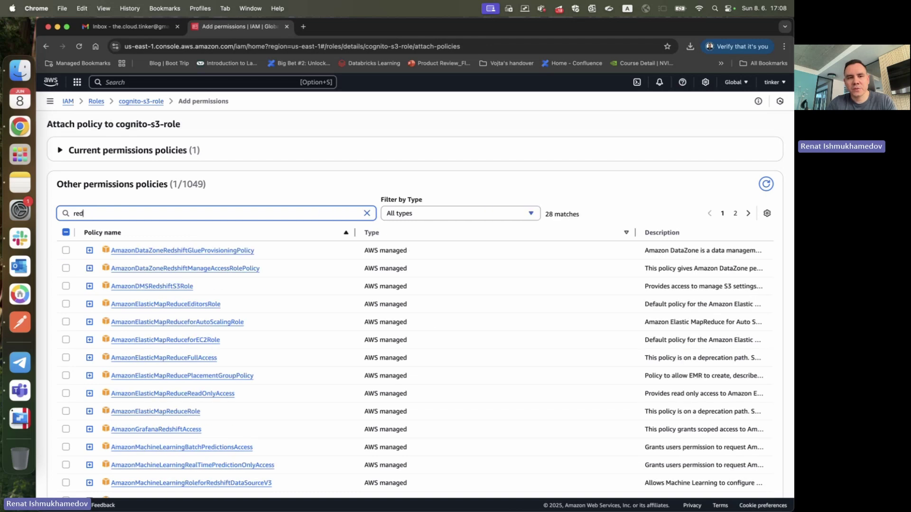
pyautogui.write('d')
pyautogui.press('BackSpace')
pyautogui.press('BackSpace')
pyautogui.write('dshift')
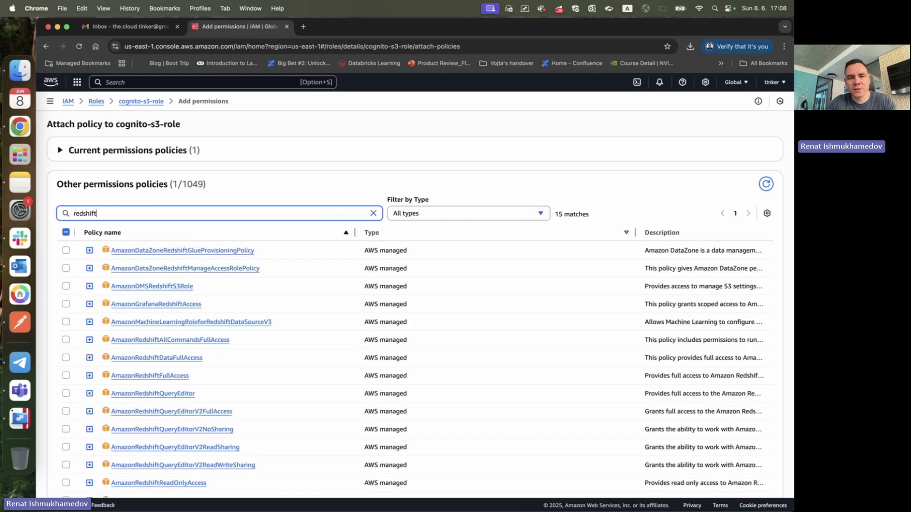
pyautogui.scroll(-2, 199, 301)
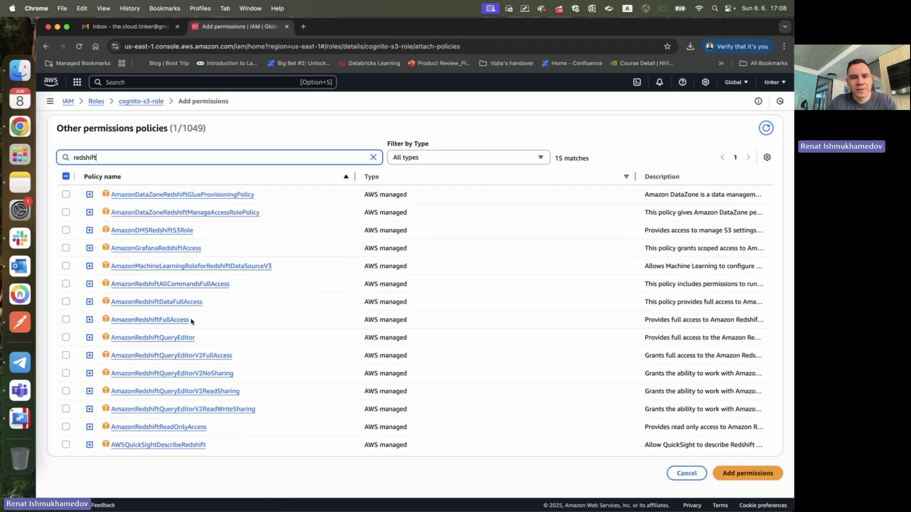
pyautogui.click(67, 321)
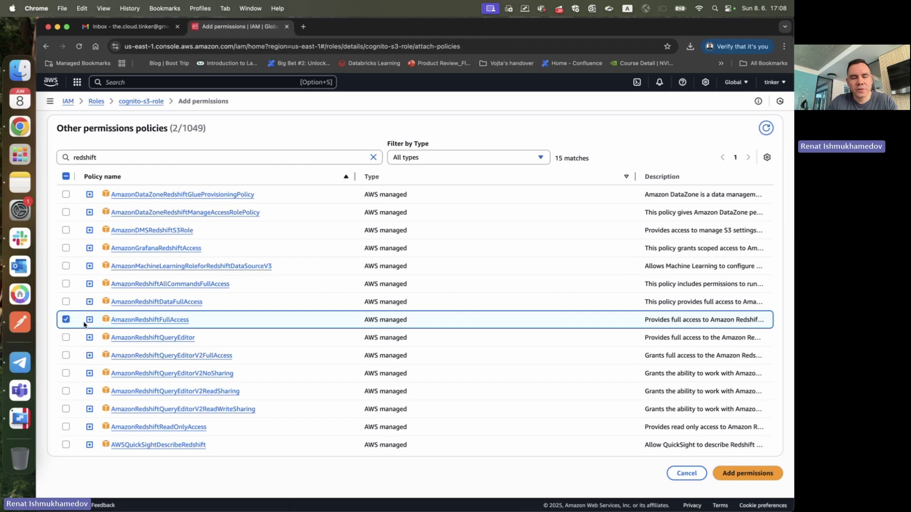
pyautogui.click(718, 469)
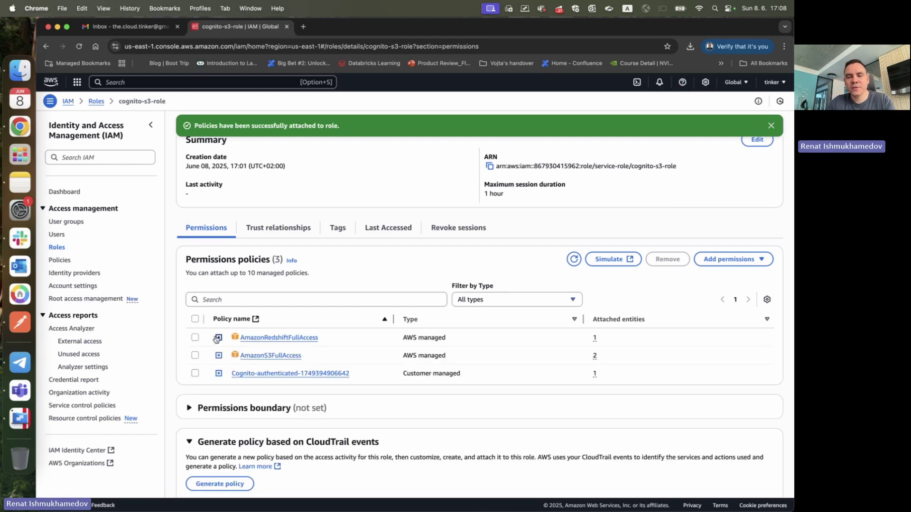
pyautogui.scroll(2, 216, 339)
pyautogui.moveTo(177, 150); pyautogui.dragTo(230, 149)
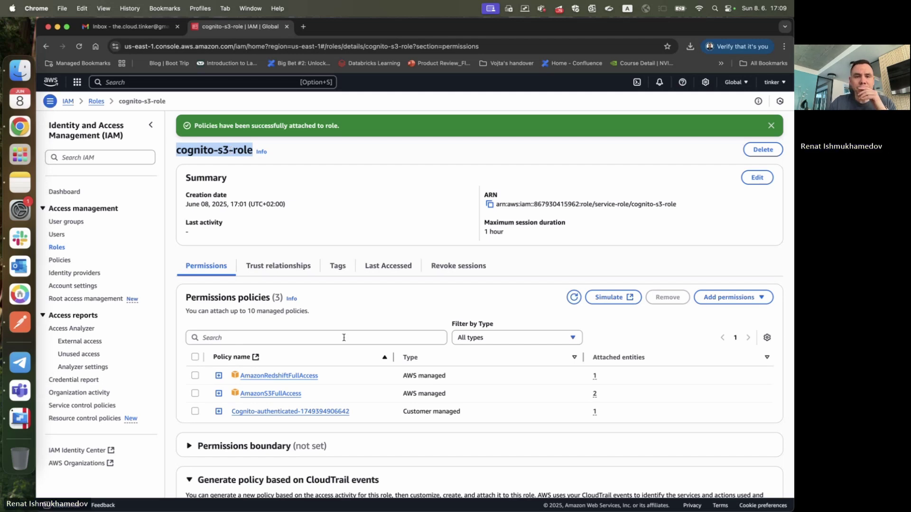
pyautogui.click(357, 324)
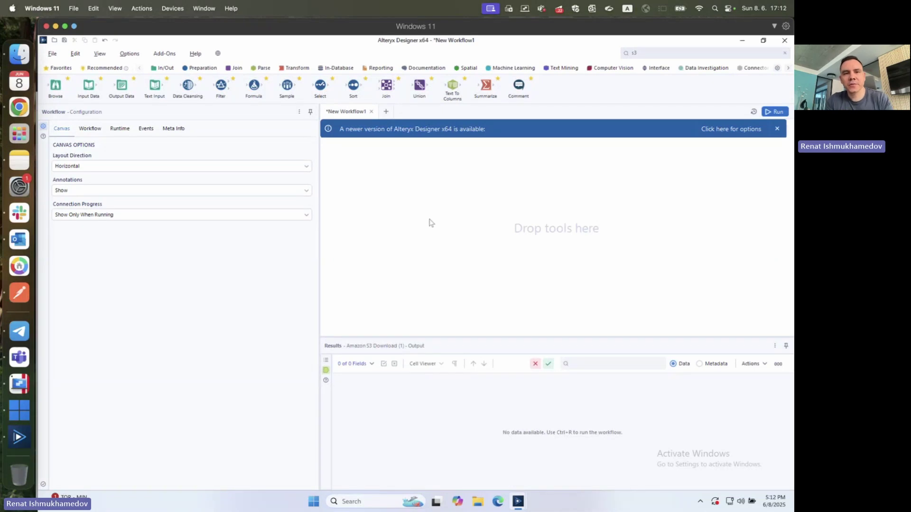
# - Drop an Amazon S3 Download tool onto the canvas, enable Use Data Connection Manager, and start connection setup
pyautogui.moveTo(319, 256); pyautogui.dragTo(260, 257)
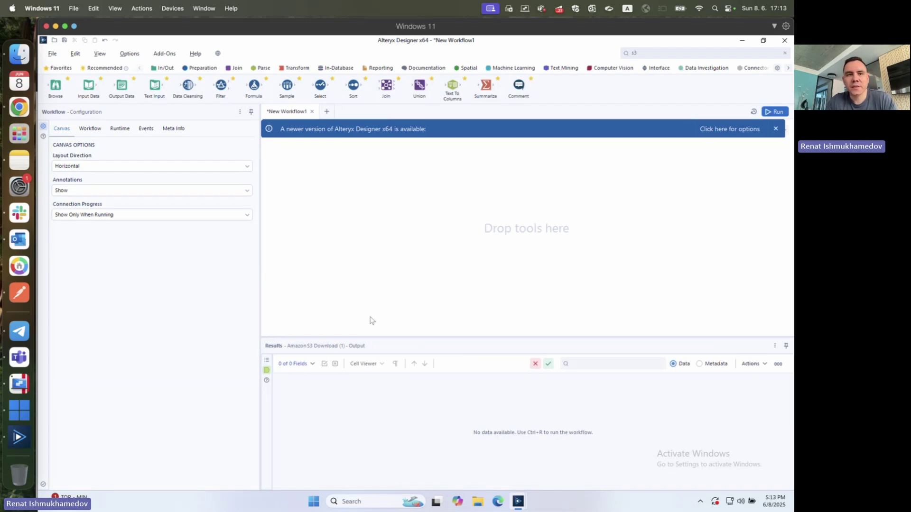
pyautogui.click(665, 55)
pyautogui.click(528, 121)
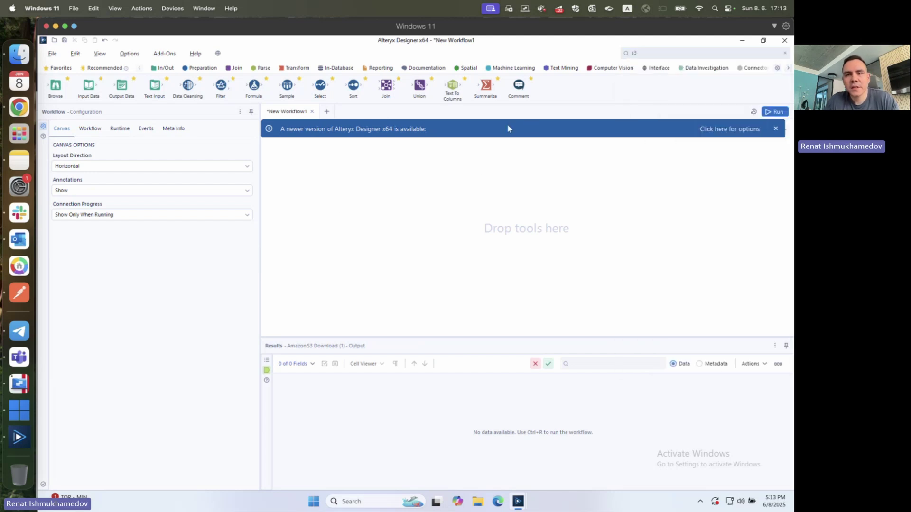
pyautogui.click(653, 53)
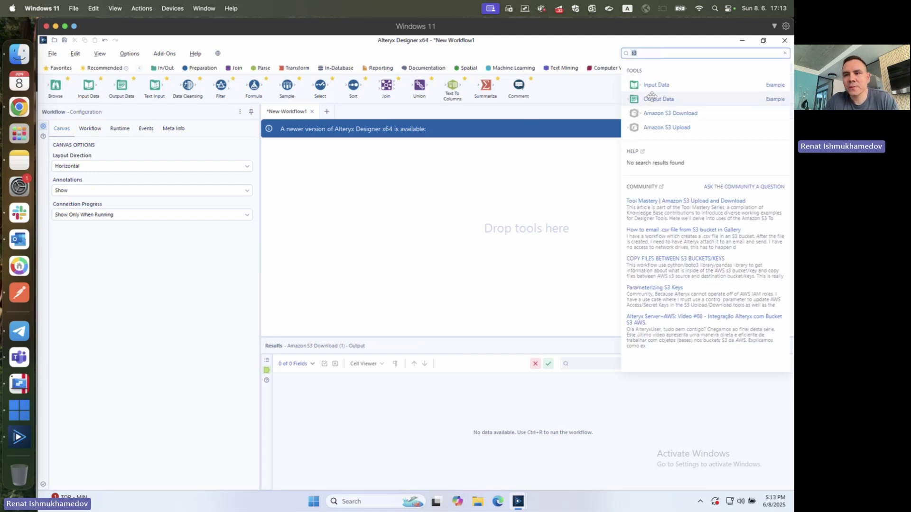
pyautogui.click(648, 56)
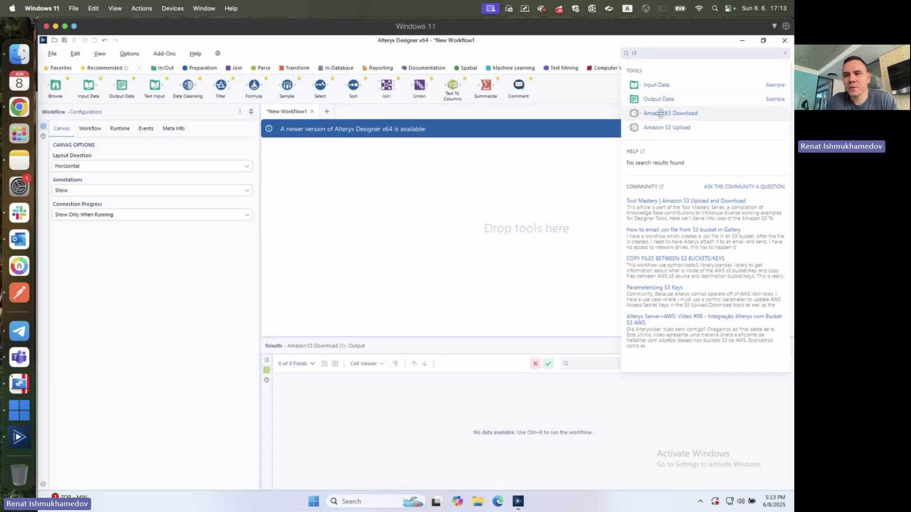
pyautogui.moveTo(660, 113); pyautogui.dragTo(308, 182)
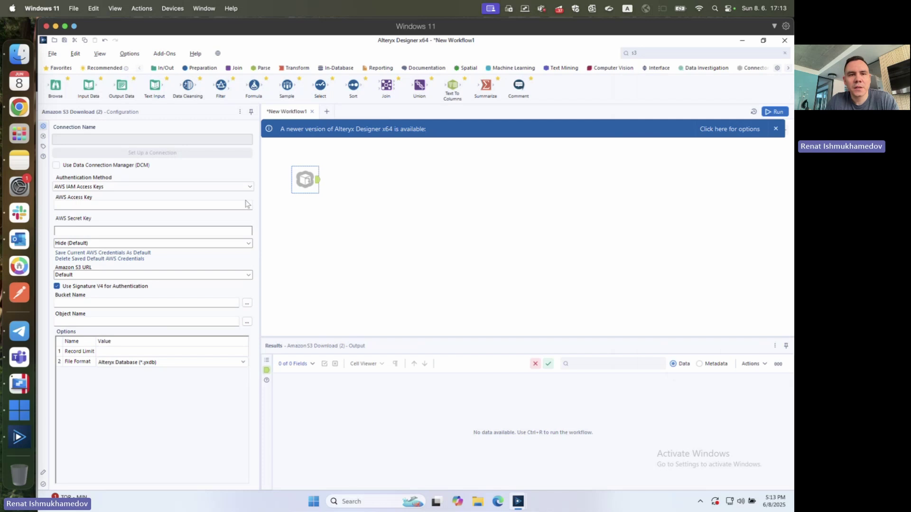
pyautogui.click(80, 165)
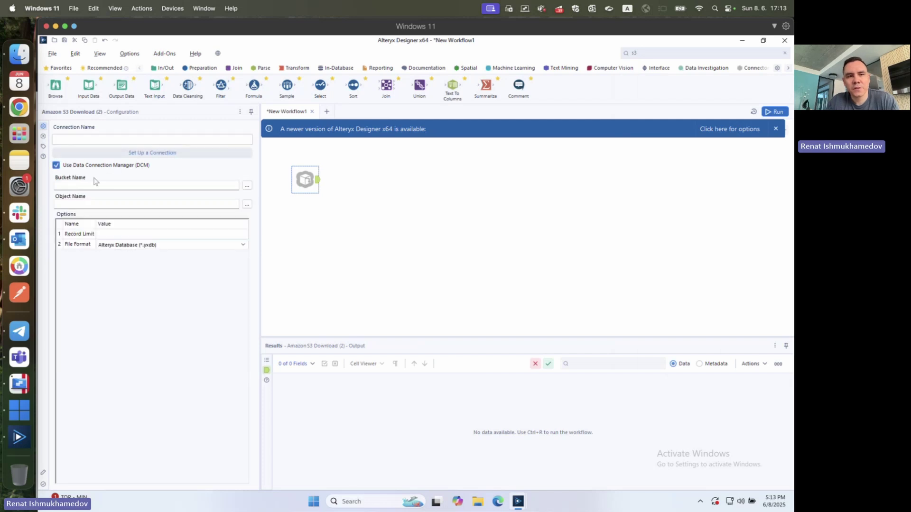
pyautogui.click(142, 153)
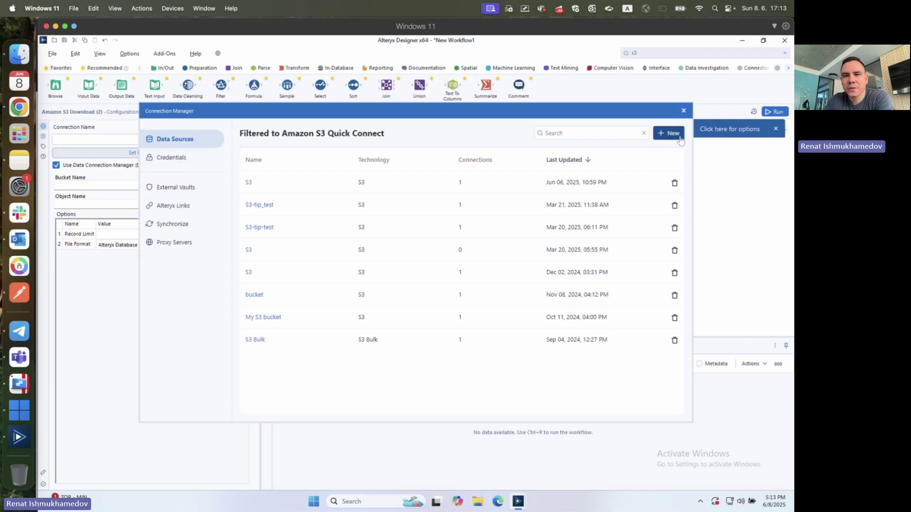
# - Save a new S3 data source and link a credential using AWS OAuth with Identity Pool for S3
pyautogui.click(669, 135)
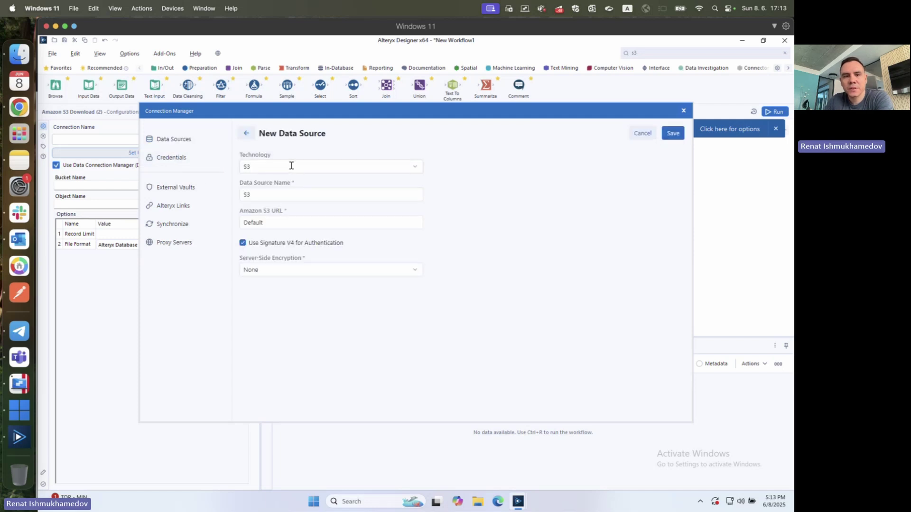
pyautogui.click(676, 135)
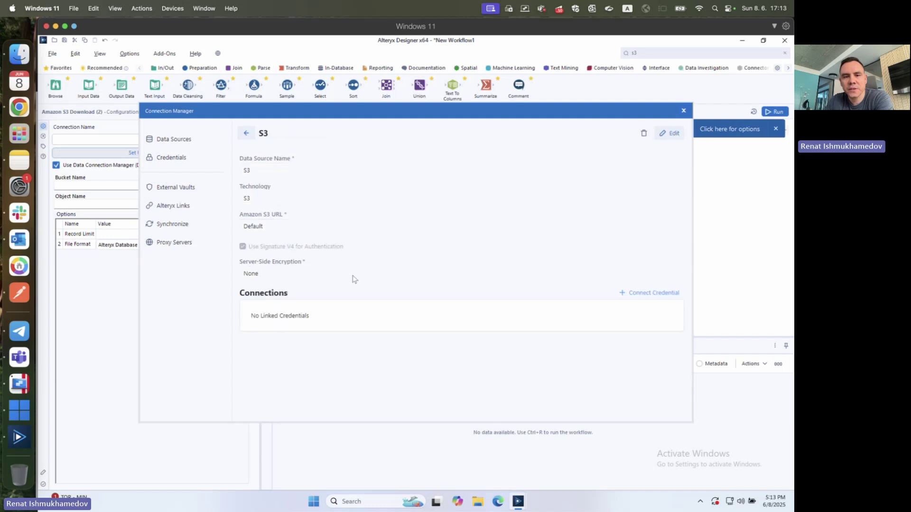
pyautogui.click(640, 294)
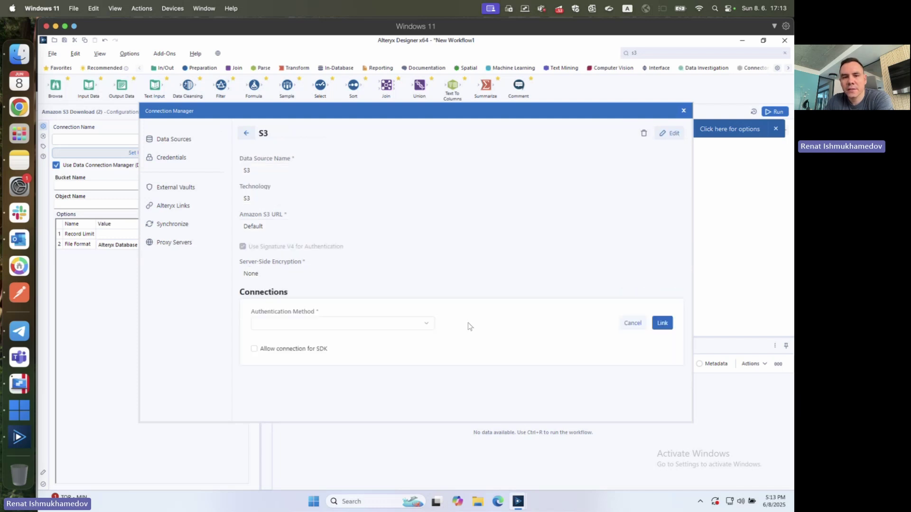
pyautogui.click(358, 327)
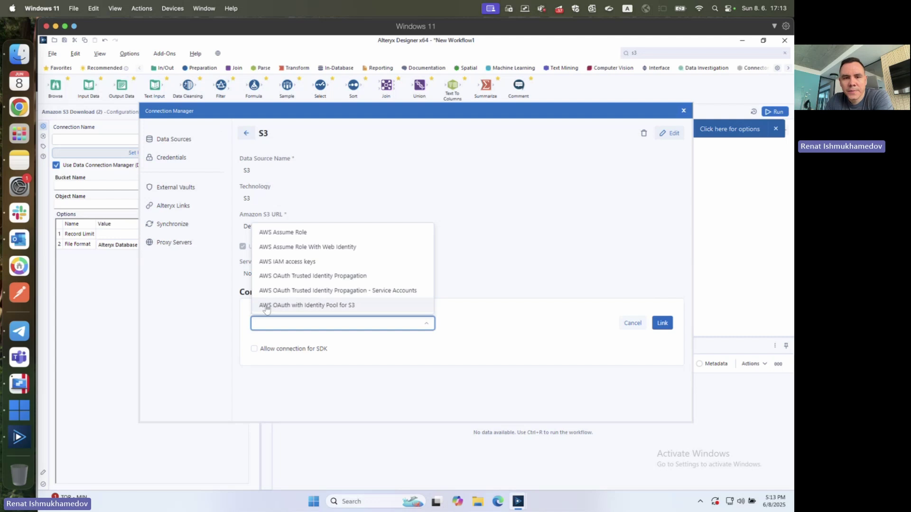
pyautogui.click(309, 306)
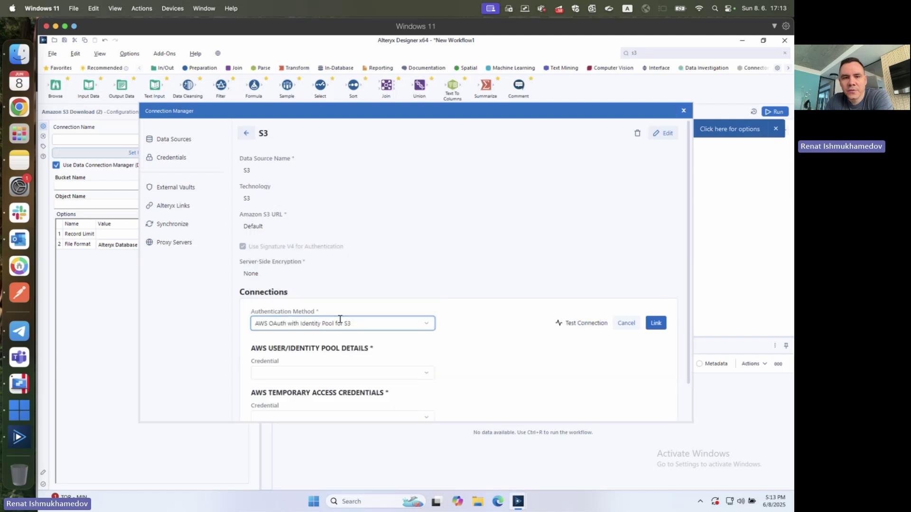
# - Choose Create New Credential for the S3 data source
pyautogui.scroll(-2, 323, 325)
pyautogui.click(321, 330)
pyautogui.click(321, 352)
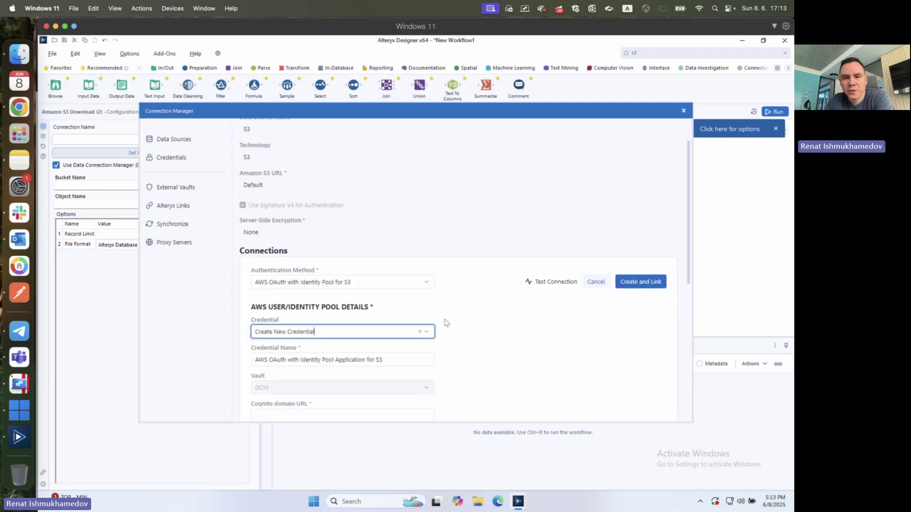
pyautogui.scroll(-6, 445, 321)
pyautogui.scroll(4, 445, 319)
pyautogui.click(290, 227)
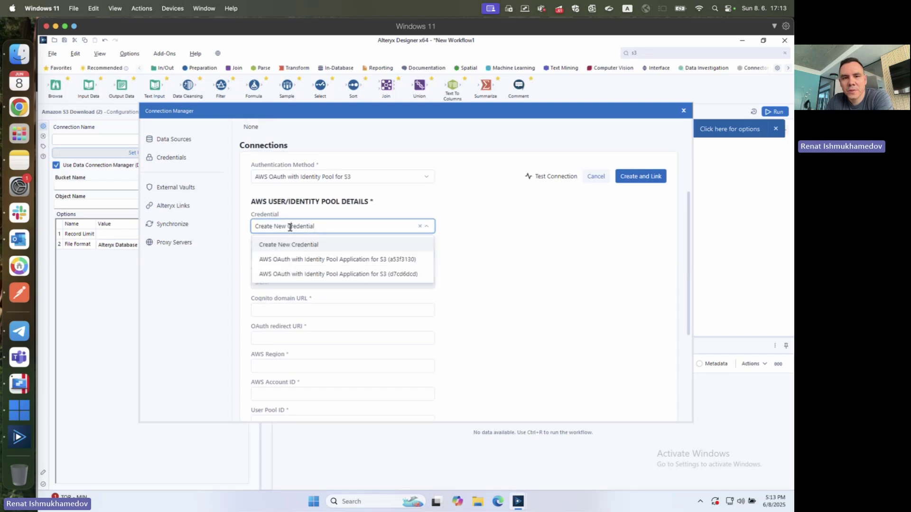
pyautogui.tripleClick(290, 227)
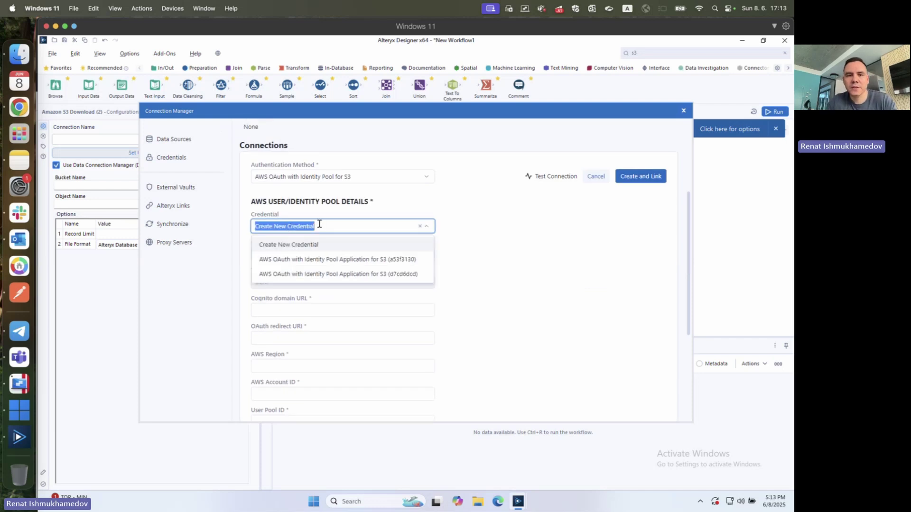
pyautogui.click(480, 301)
pyautogui.scroll(-4, 313, 252)
pyautogui.click(267, 218)
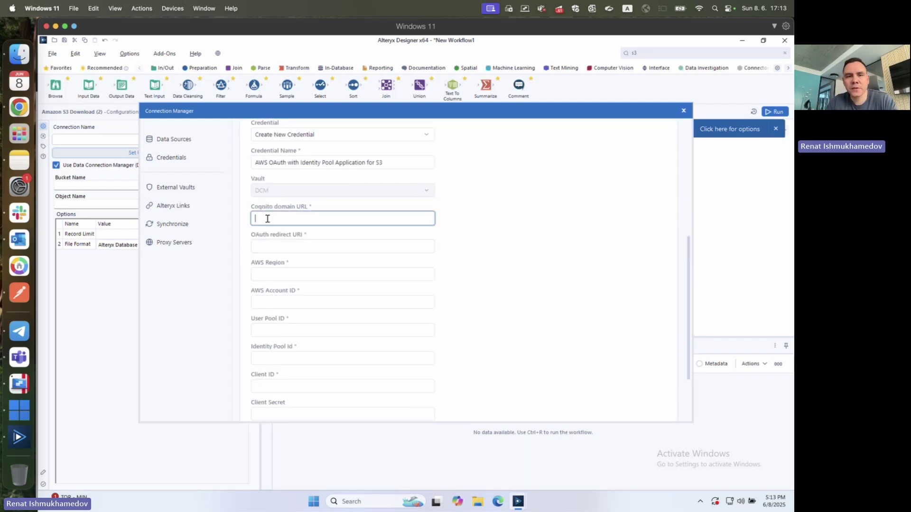
pyautogui.write('https://us-east-14xhqb9kkz.auth.us-east-1.amazoncognito.com')
pyautogui.click(320, 243)
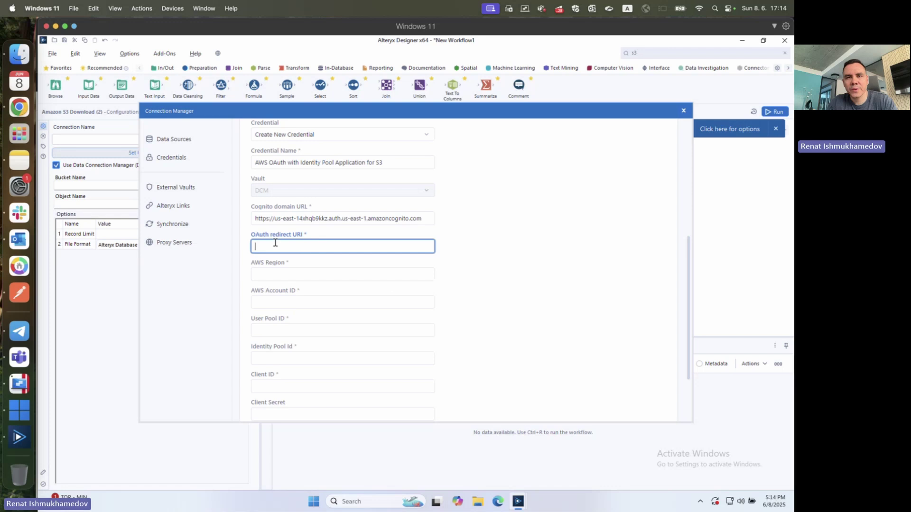
pyautogui.hotkey('ctrl', 'Up')
pyautogui.moveTo(303, 342); pyautogui.dragTo(285, 43)
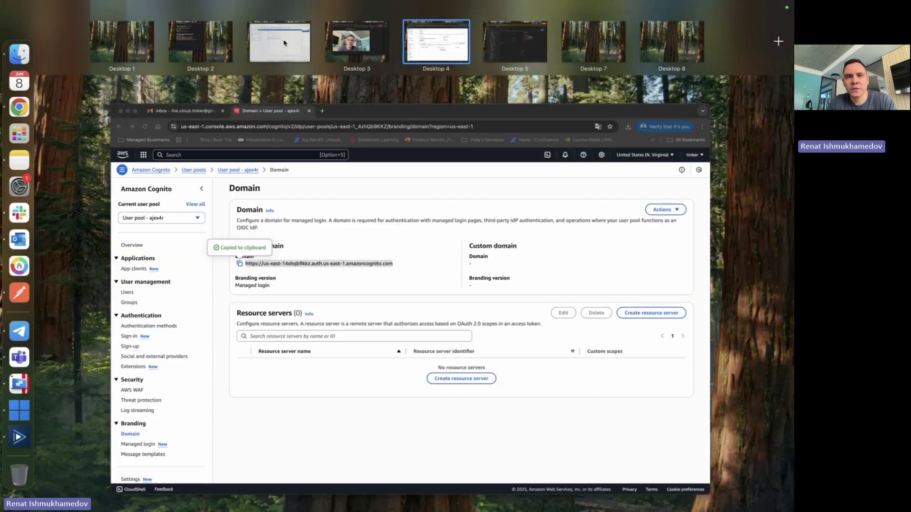
pyautogui.click(285, 42)
pyautogui.hotkey('ctrl', 'Left')
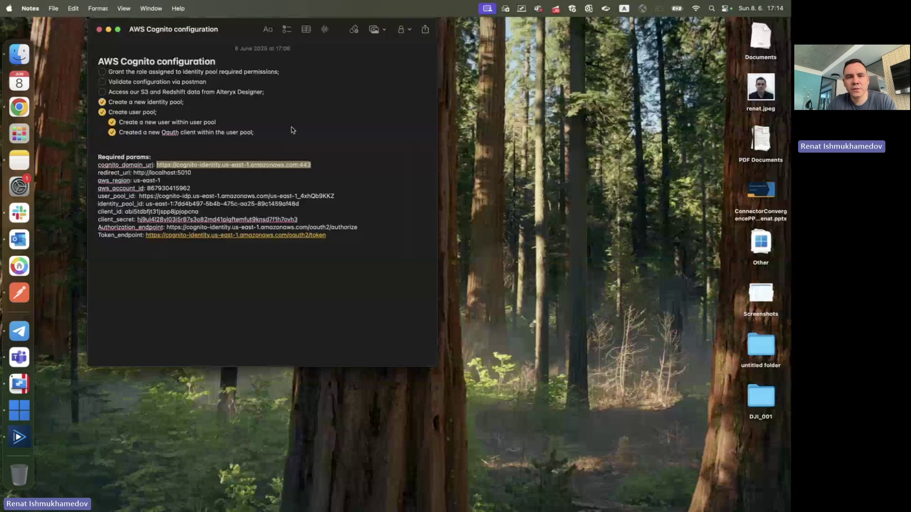
pyautogui.click(209, 185)
pyautogui.moveTo(137, 173); pyautogui.dragTo(191, 175)
pyautogui.hotkey('ctrl', 'c')
pyautogui.hotkey('ctrl', 'Right')
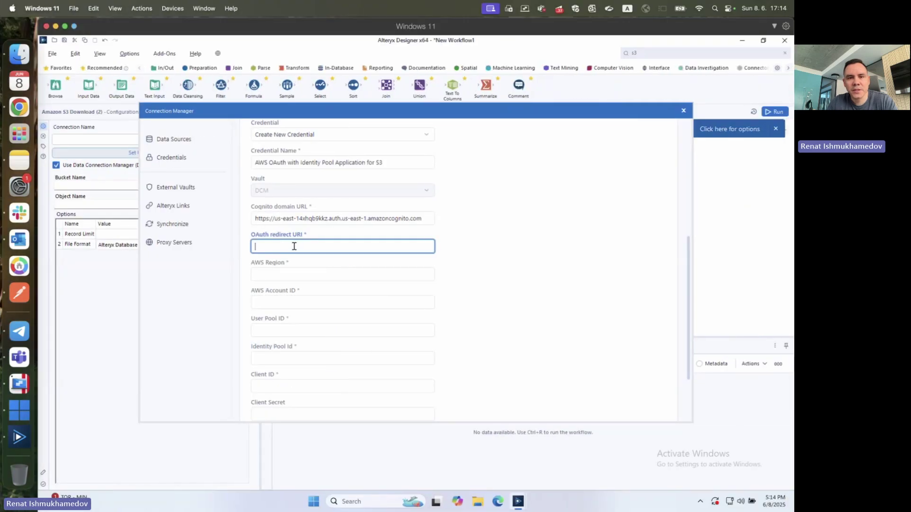
pyautogui.hotkey('ctrl', 'v')
# - Set AWS Region to us-east-1, copied from the configuration notes
pyautogui.click(348, 276)
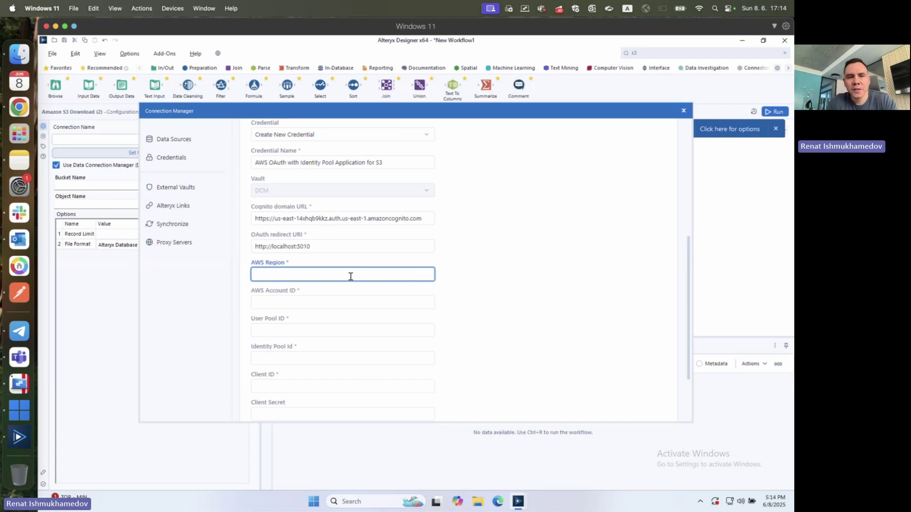
pyautogui.press('super+Tab')
pyautogui.moveTo(137, 180); pyautogui.dragTo(164, 181)
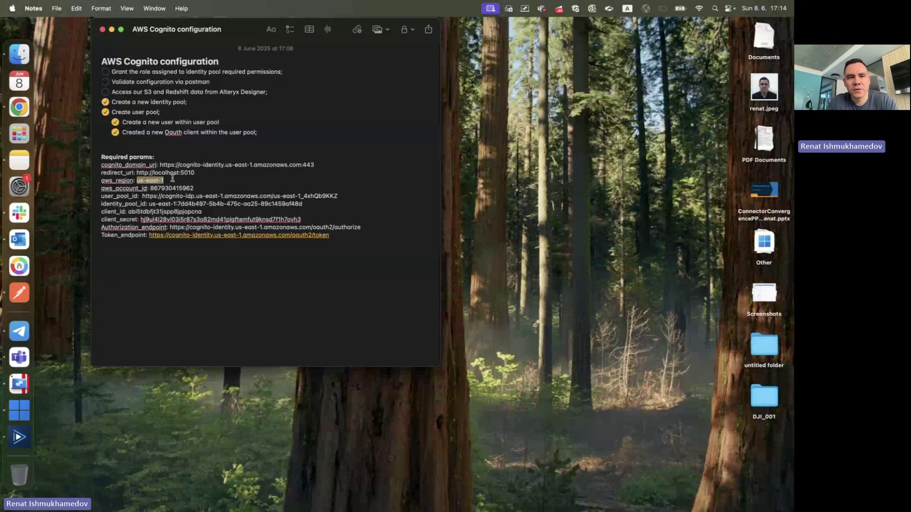
pyautogui.press('super+c')
pyautogui.press('super+Tab')
pyautogui.press('super+v')
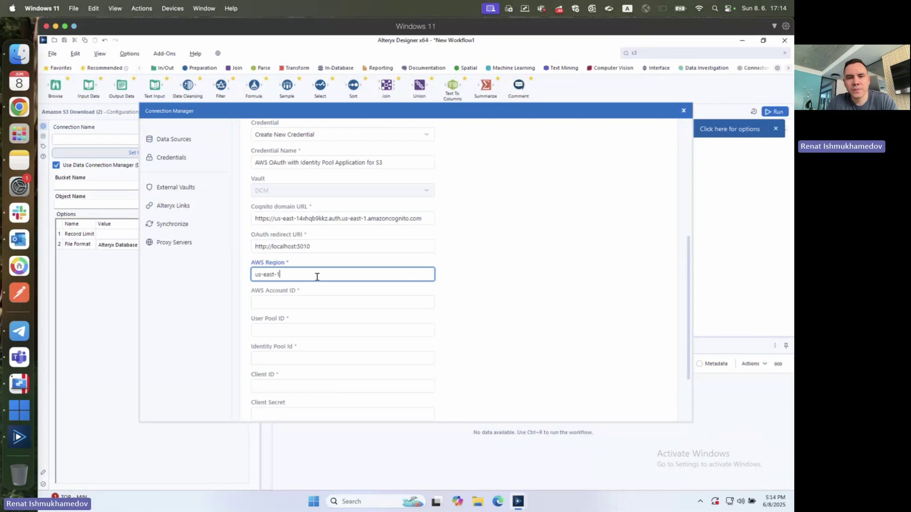
# - Fill in the AWS Account ID copied from the configuration notes
pyautogui.click(295, 305)
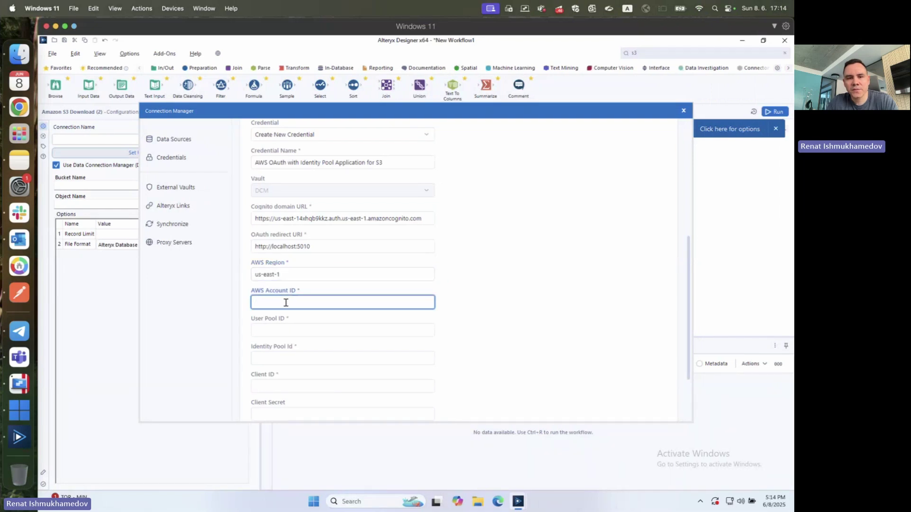
pyautogui.press('super+Tab')
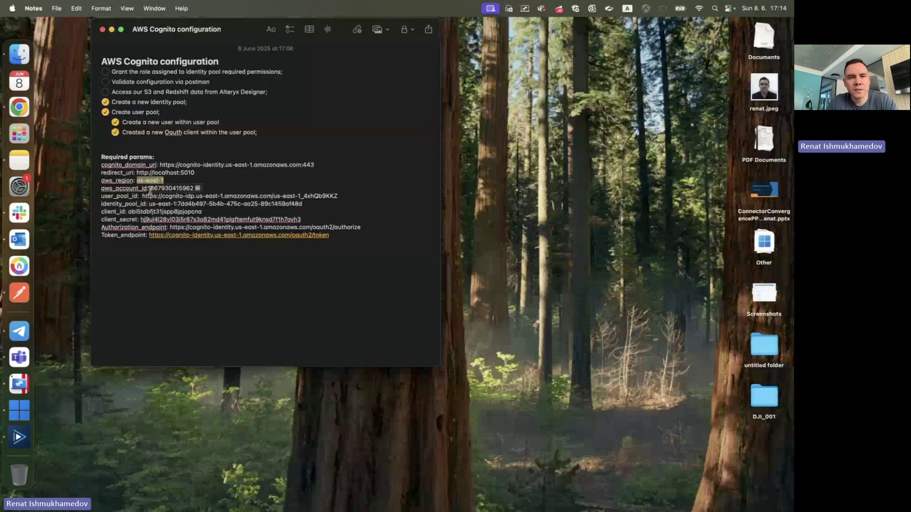
pyautogui.doubleClick(182, 189)
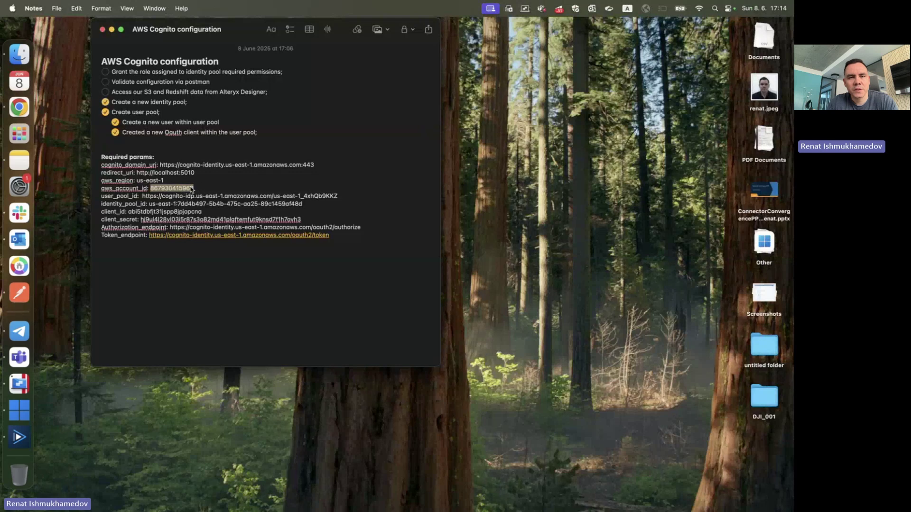
pyautogui.press('super+c')
pyautogui.press('super+Tab')
pyautogui.press('super+v')
pyautogui.press('Tab')
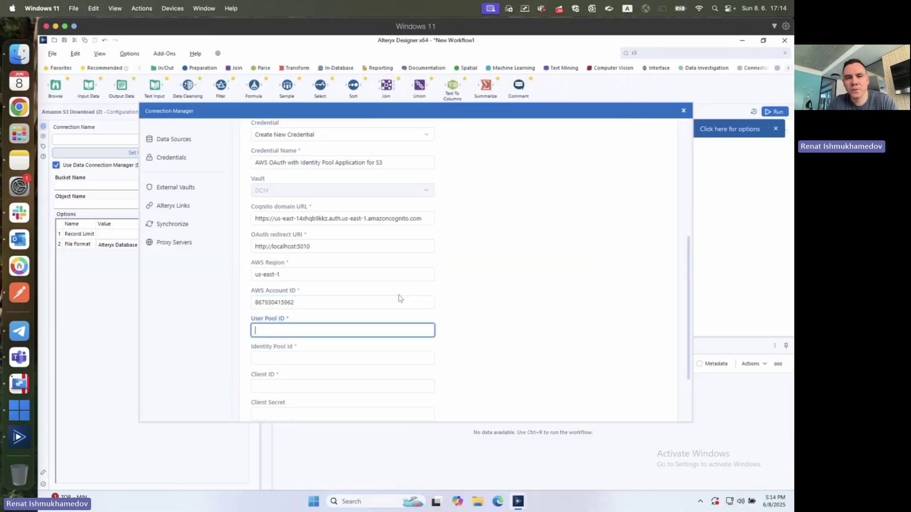
# - Paste the saved user_pool_id value into the User Pool ID field
pyautogui.scroll(-3, 309, 322)
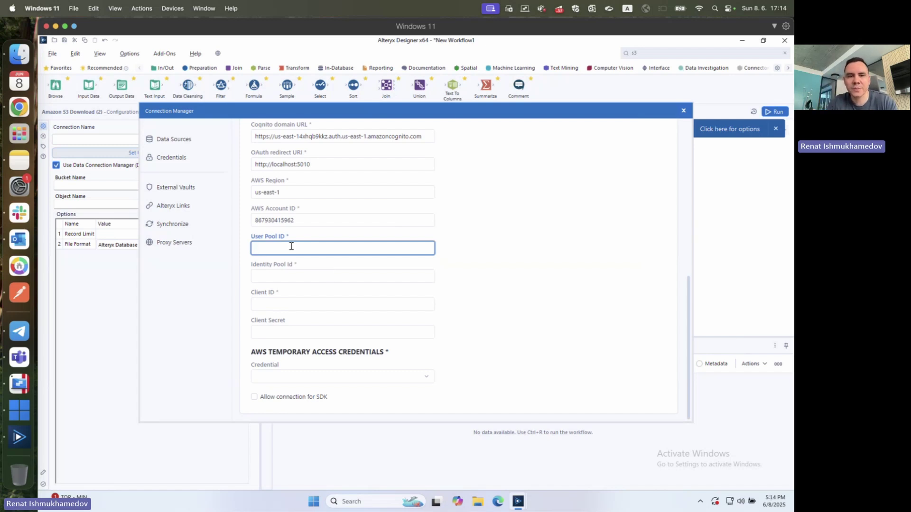
pyautogui.hotkey('ctrl', 'Left')
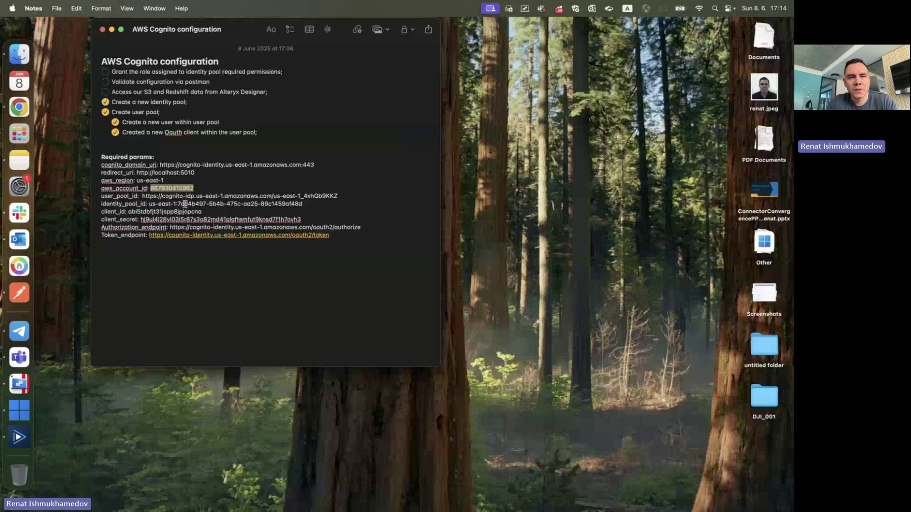
pyautogui.click(149, 195)
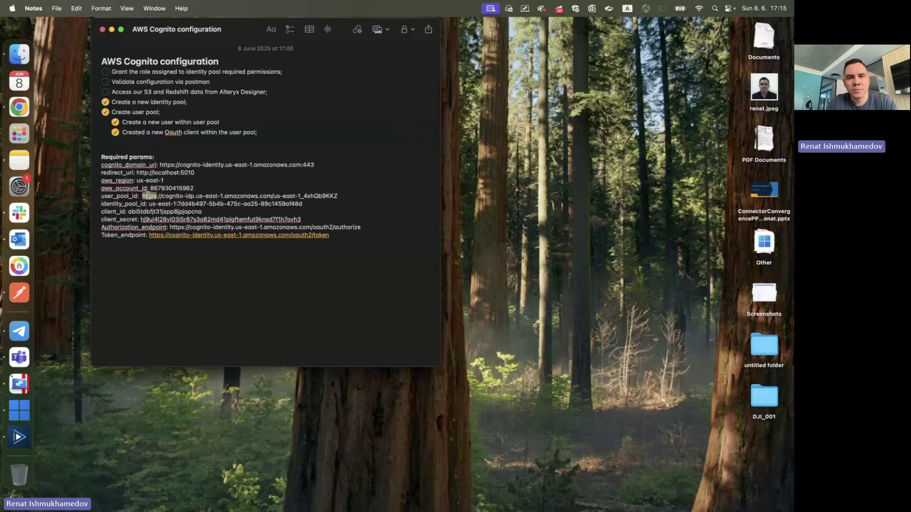
pyautogui.moveTo(142, 196); pyautogui.dragTo(343, 196)
pyautogui.press('super+c')
pyautogui.hotkey('ctrl', 'Right')
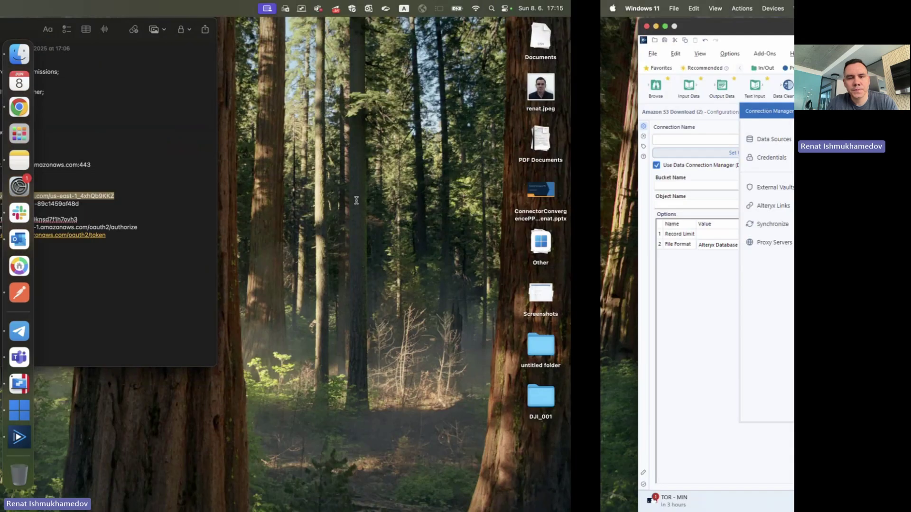
pyautogui.press('super+v')
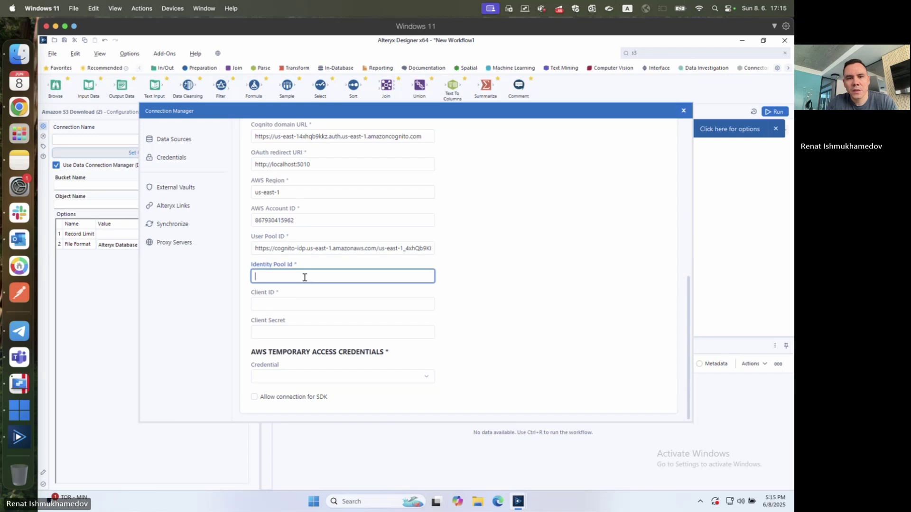
pyautogui.click(301, 277)
# - Paste the saved identity_pool_id into the Identity Pool Id field
pyautogui.hotkey('ctrl', 'Left')
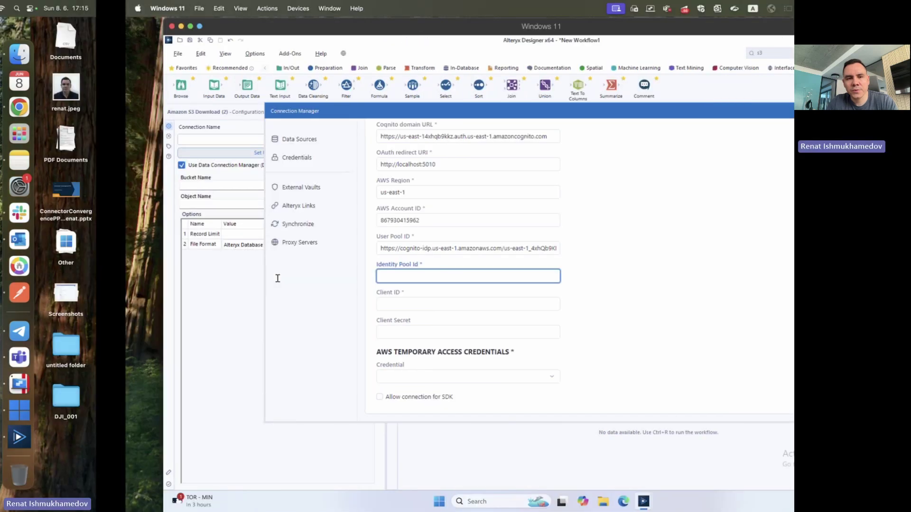
pyautogui.click(155, 205)
pyautogui.moveTo(154, 205); pyautogui.dragTo(302, 204)
pyautogui.press('super+c')
pyautogui.hotkey('ctrl', 'Right')
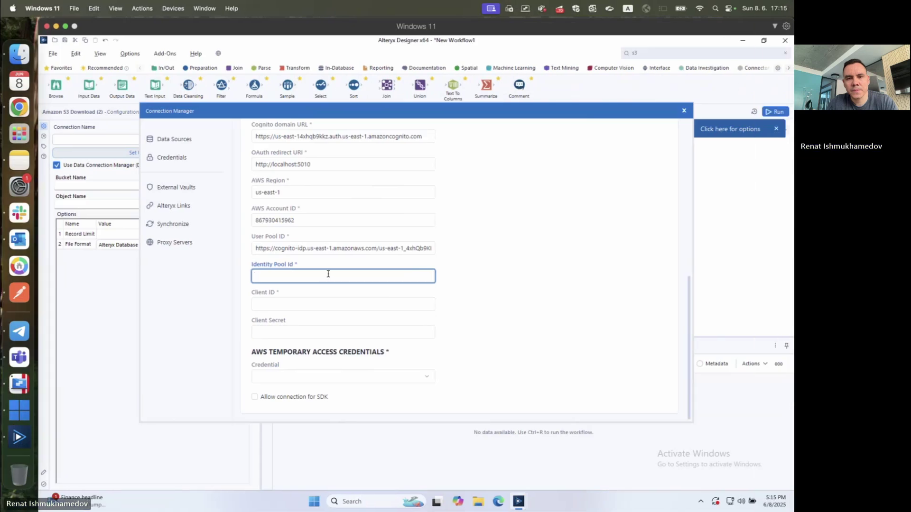
pyautogui.press('super+v')
# - Paste the saved client_id into the Client ID field
pyautogui.hotkey('ctrl', 'Left')
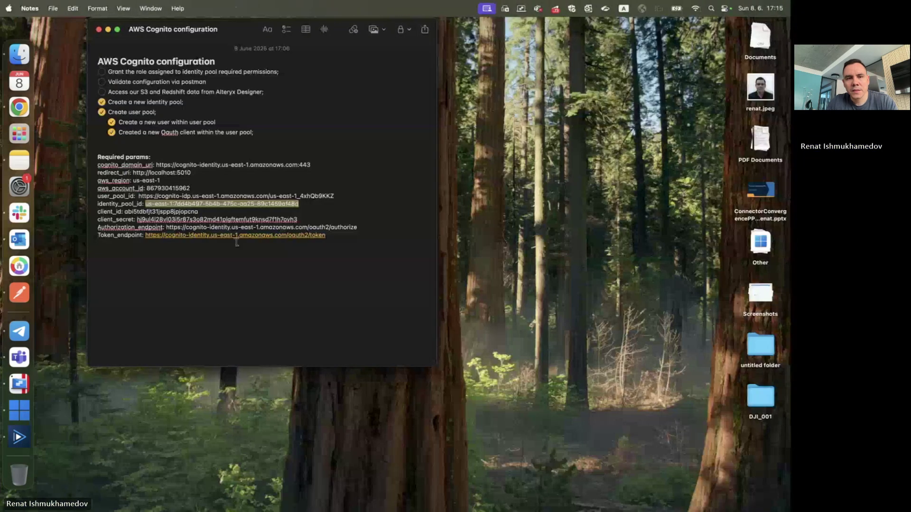
pyautogui.doubleClick(142, 212)
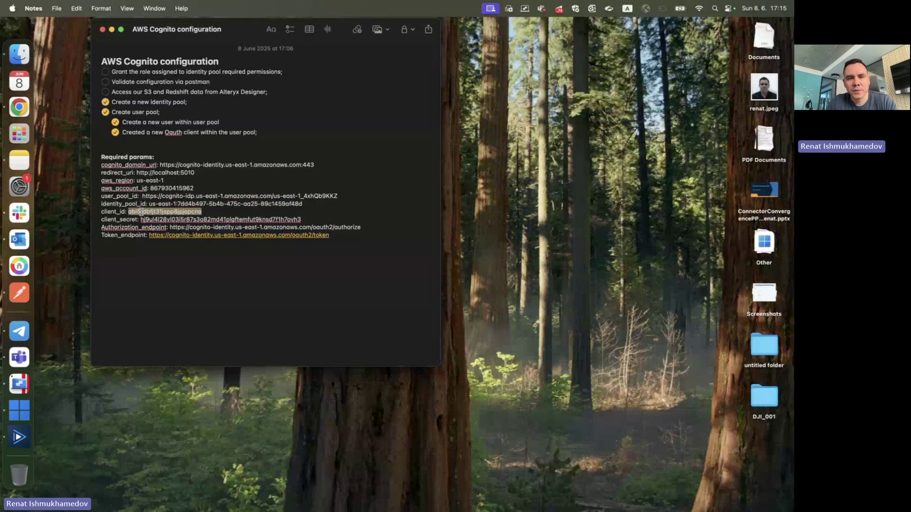
pyautogui.press('super+c')
pyautogui.hotkey('ctrl', 'Right')
pyautogui.click(326, 302)
pyautogui.hotkey('ctrl', 'v')
pyautogui.press('Tab')
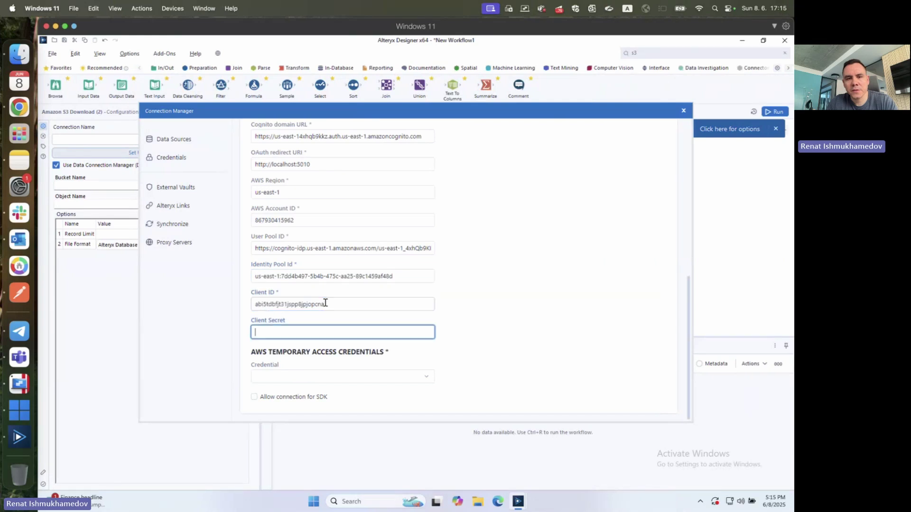
# - Paste the saved client_secret into the Client Secret field
pyautogui.hotkey('ctrl', 'Left')
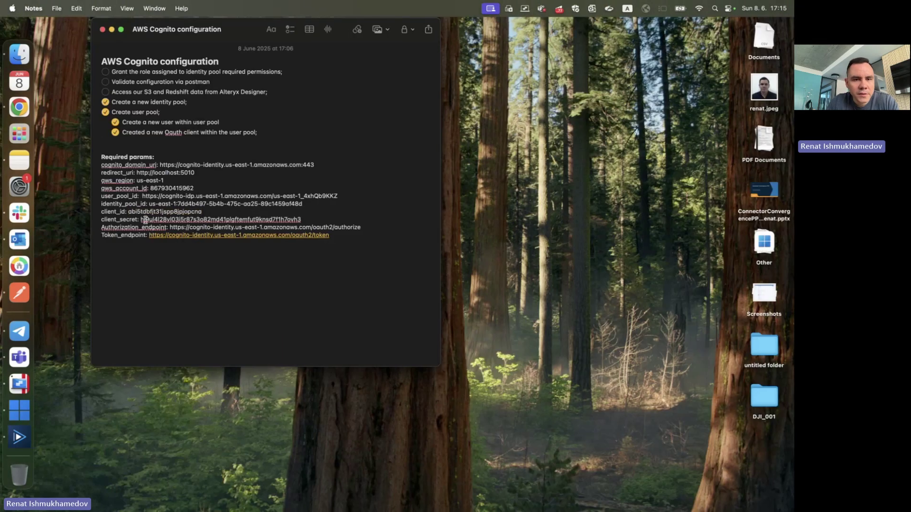
pyautogui.doubleClick(242, 219)
pyautogui.press('super+c')
pyautogui.hotkey('ctrl', 'Right')
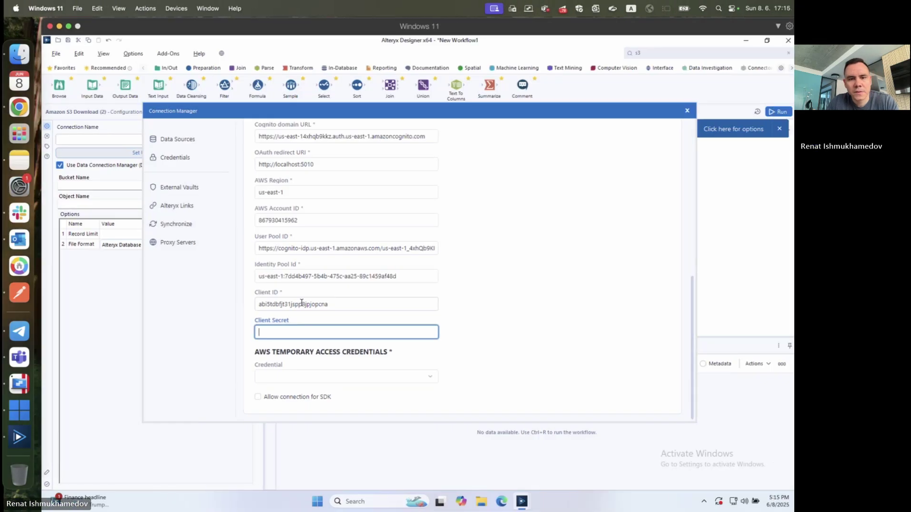
pyautogui.hotkey('ctrl', 'v')
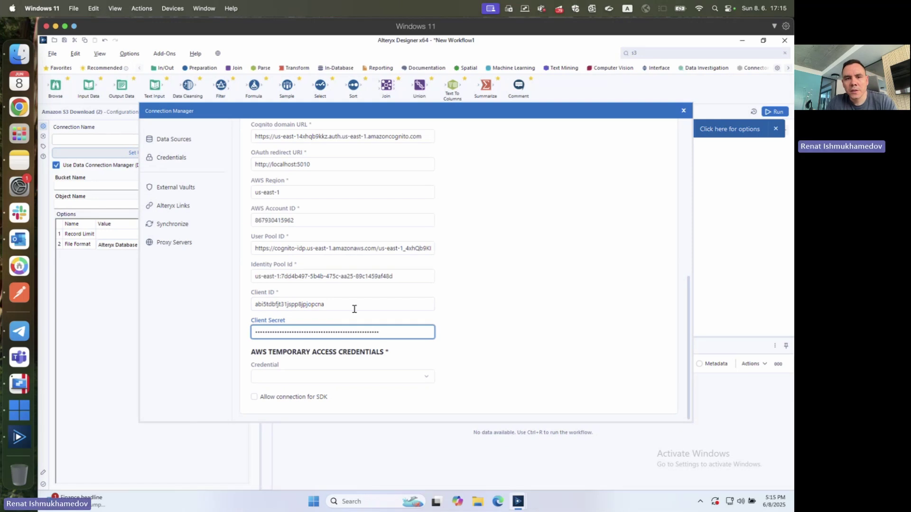
pyautogui.scroll(5, 373, 336)
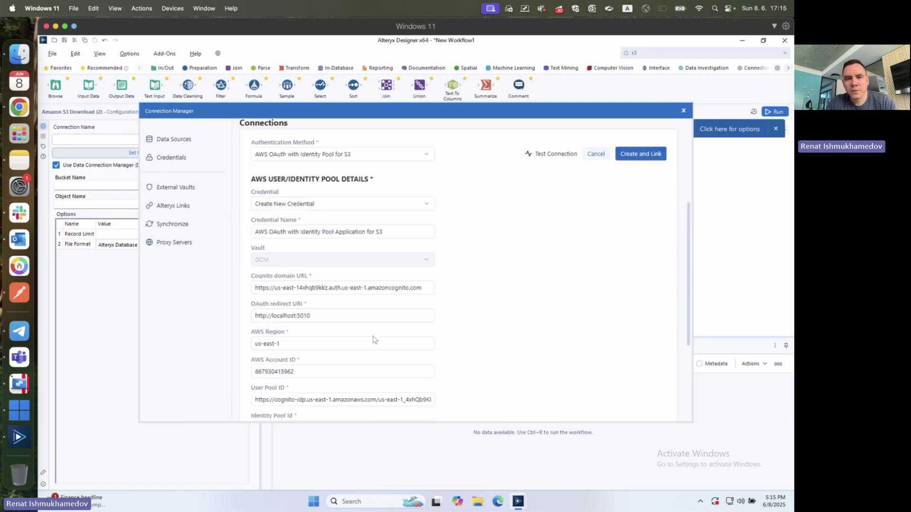
# - Rename the credential to S3-cognito-credentials and create a new temporary access credential
pyautogui.tripleClick(361, 228)
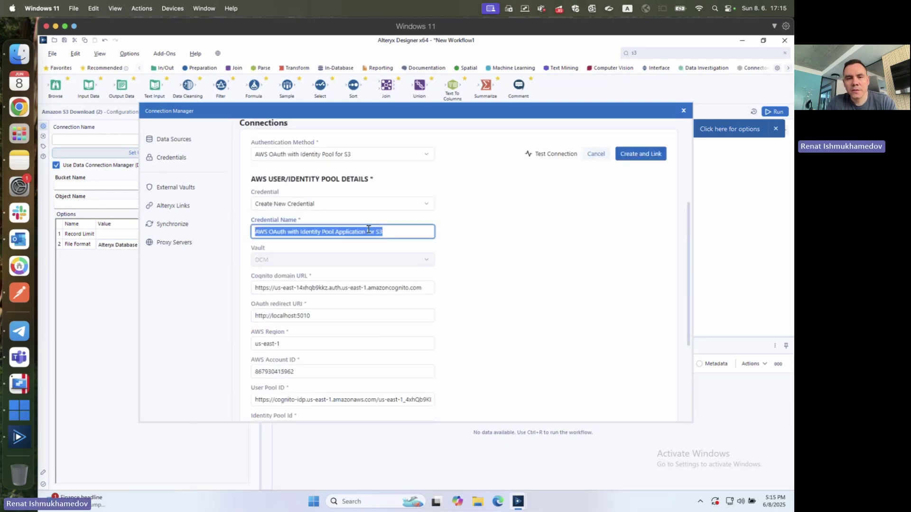
pyautogui.press('BackSpace')
pyautogui.write('S3-cogni')
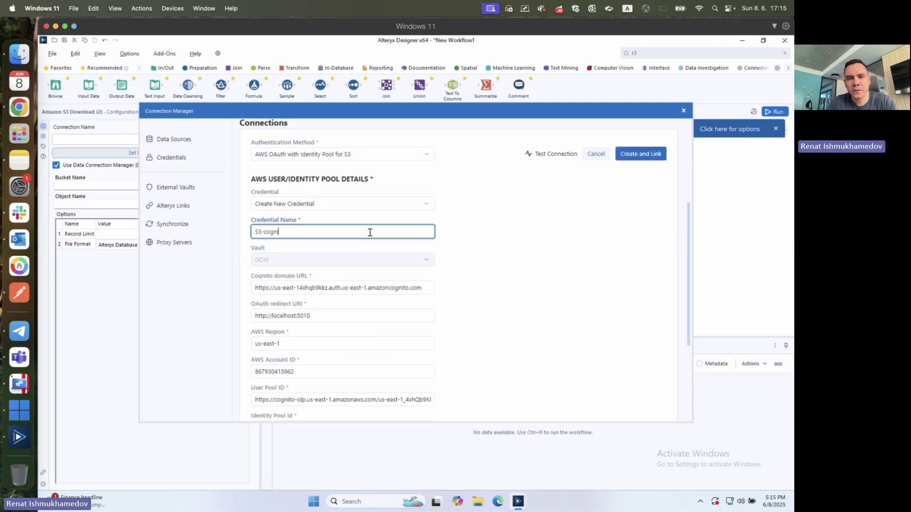
pyautogui.write('to-credentials')
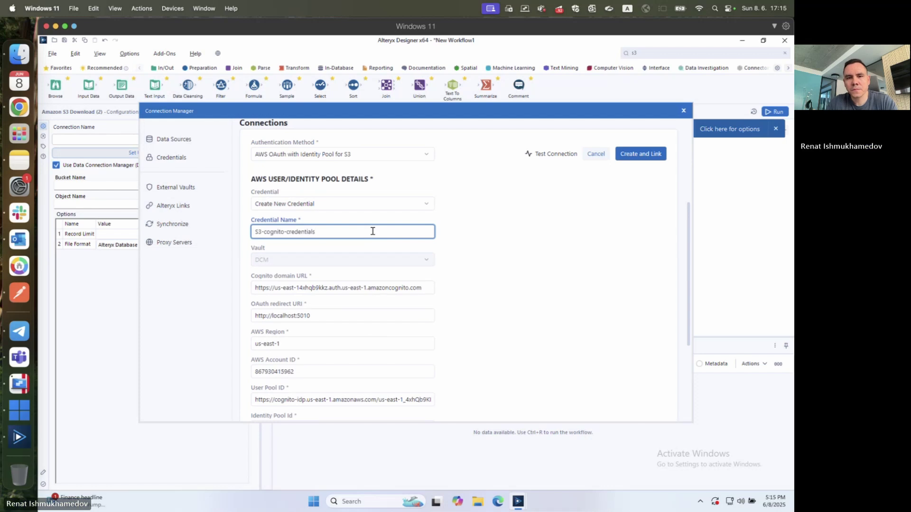
pyautogui.scroll(-5, 360, 230)
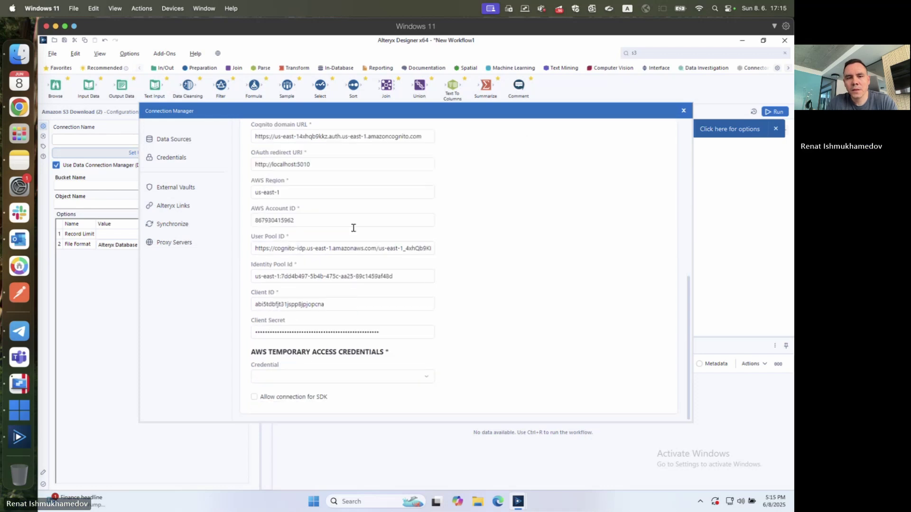
pyautogui.click(331, 376)
pyautogui.click(317, 286)
# - Name the temporary access credential S3-cognito-credentials as well, then create and link both
pyautogui.scroll(-2, 380, 324)
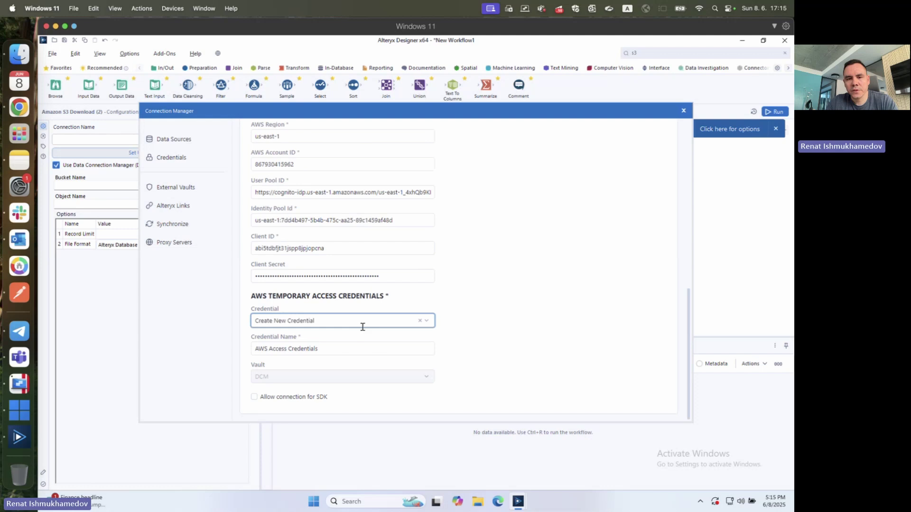
pyautogui.tripleClick(353, 349)
pyautogui.scroll(10, 353, 349)
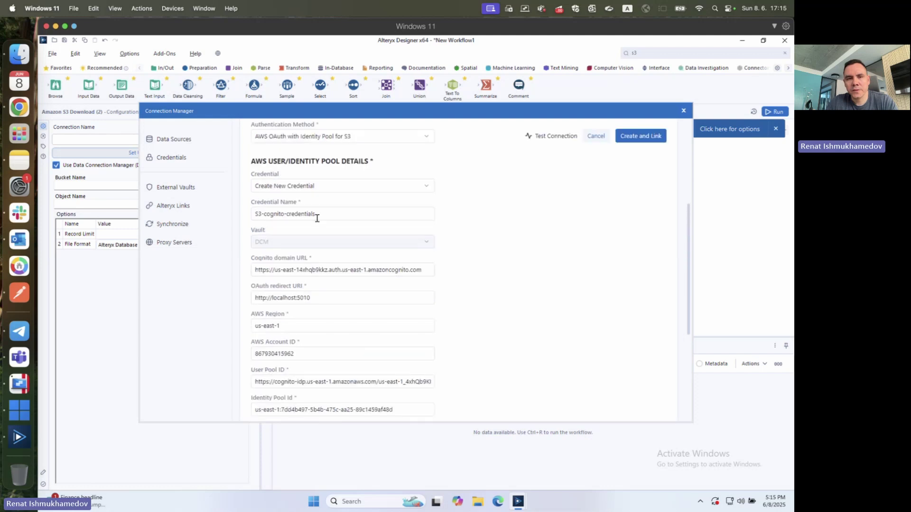
pyautogui.tripleClick(318, 212)
pyautogui.scroll(-5, 319, 215)
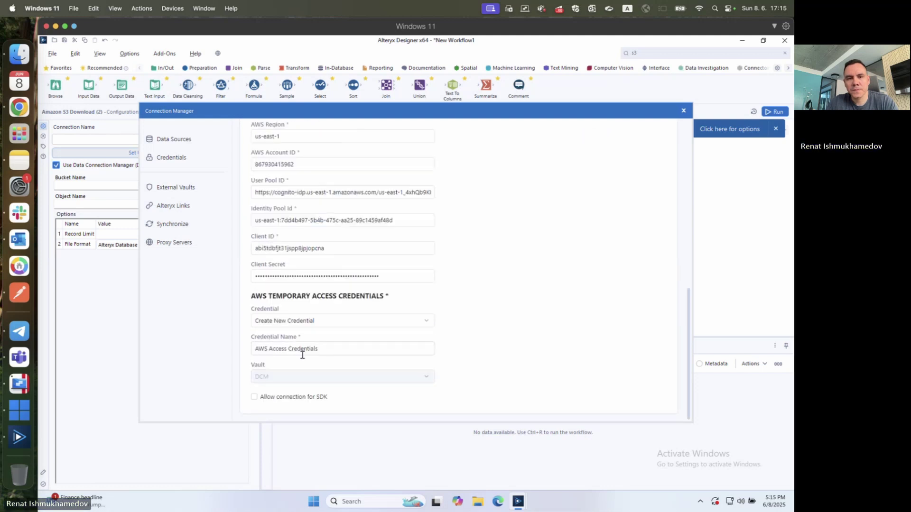
pyautogui.tripleClick(321, 345)
pyautogui.hotkey('ctrl', 'v')
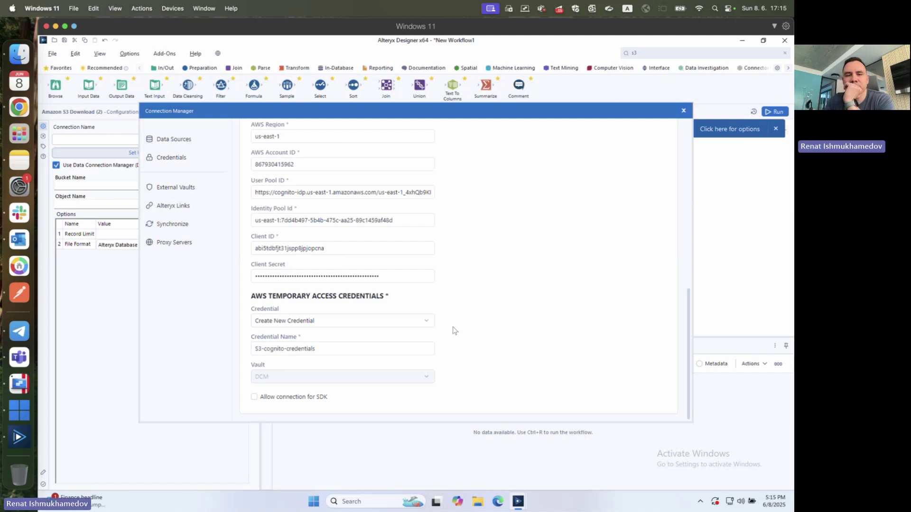
pyautogui.scroll(5, 455, 331)
pyautogui.scroll(2, 453, 308)
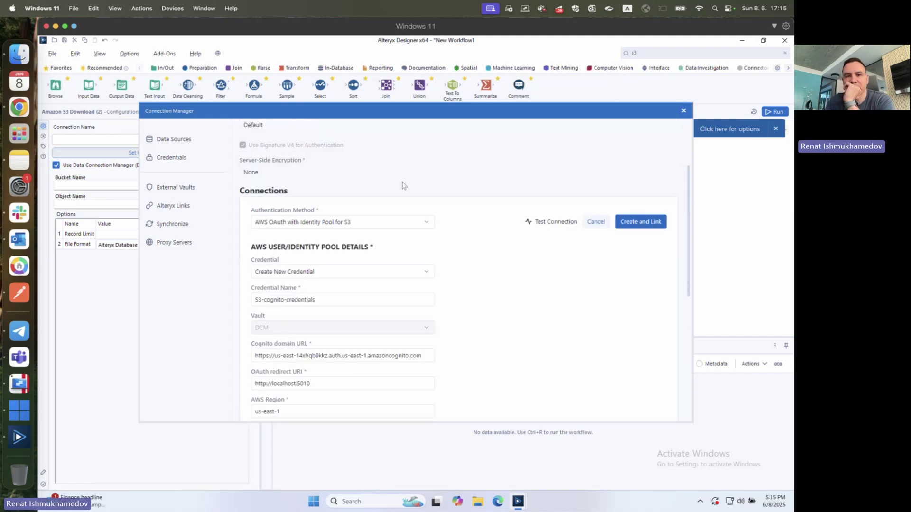
pyautogui.scroll(3, 403, 186)
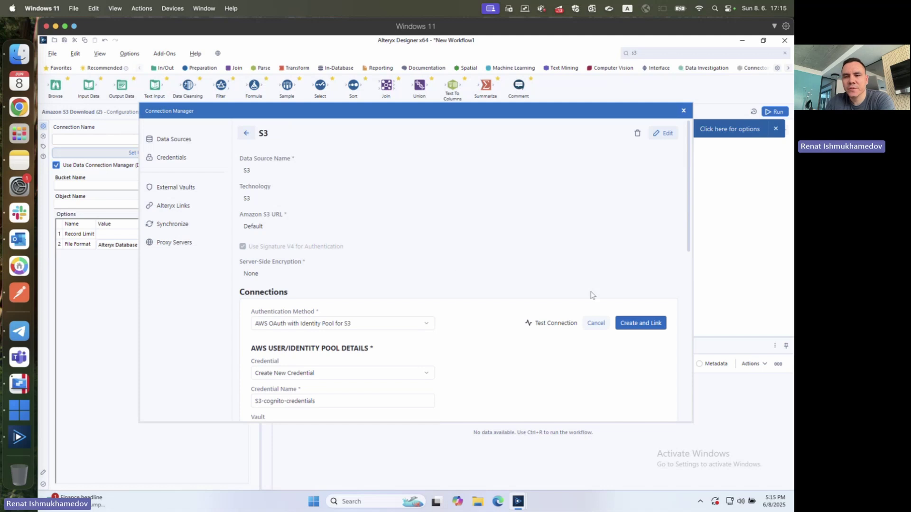
pyautogui.click(626, 325)
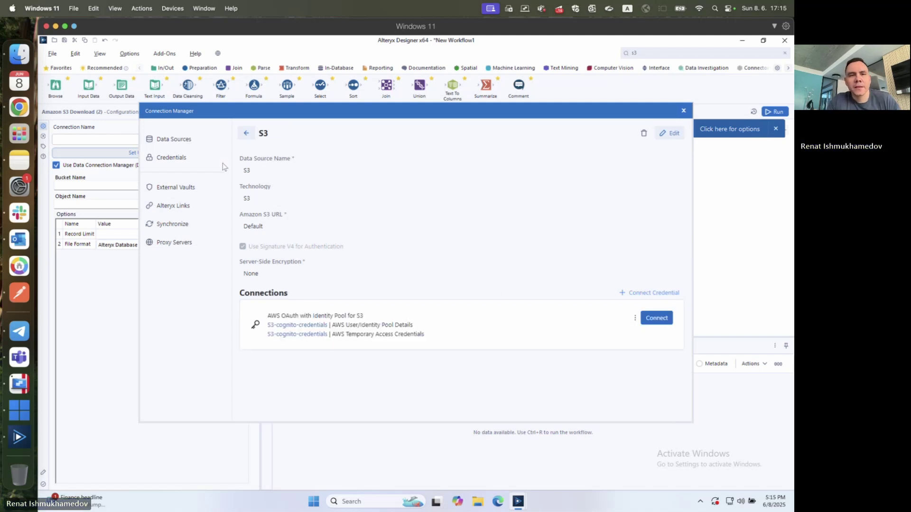
# - Check the User Pool ID format on the existing AWS OAuth with Identity Pool credential for S3
pyautogui.click(190, 161)
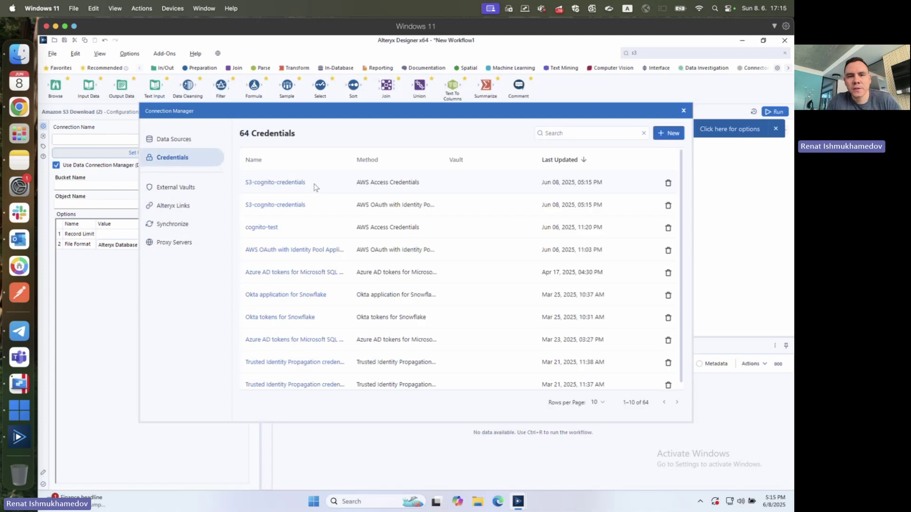
pyautogui.click(279, 251)
pyautogui.scroll(-5, 295, 255)
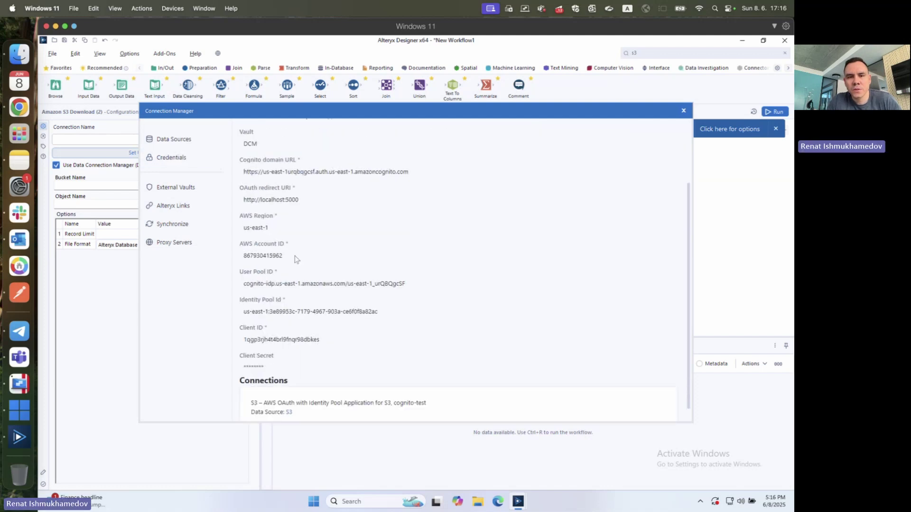
pyautogui.moveTo(245, 283); pyautogui.dragTo(406, 284)
pyautogui.scroll(3, 400, 287)
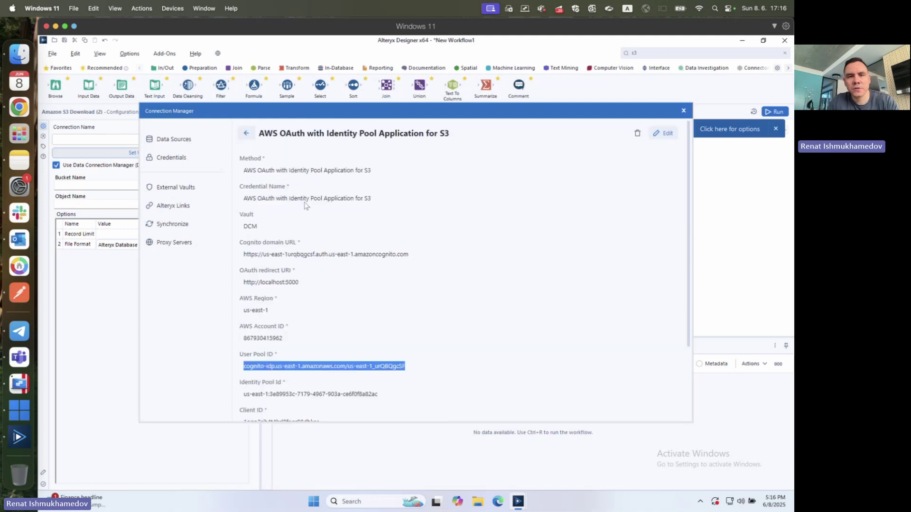
pyautogui.click(246, 133)
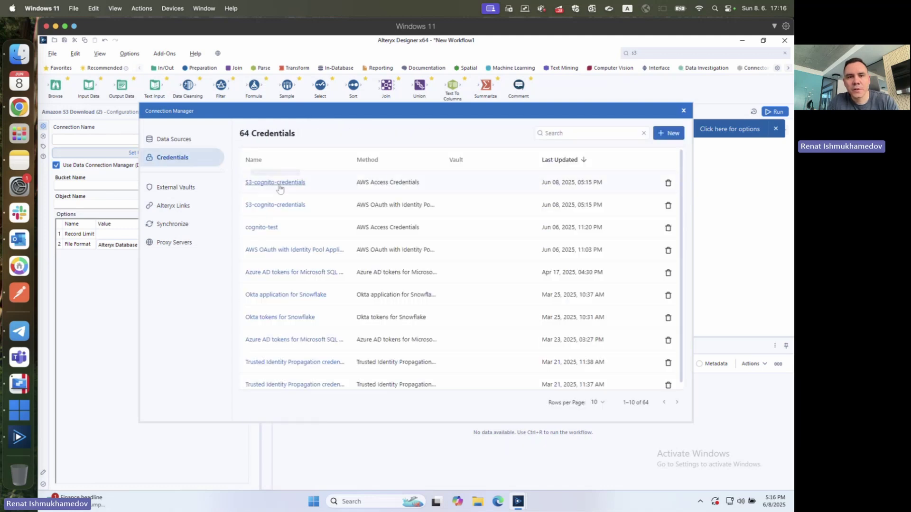
pyautogui.click(278, 205)
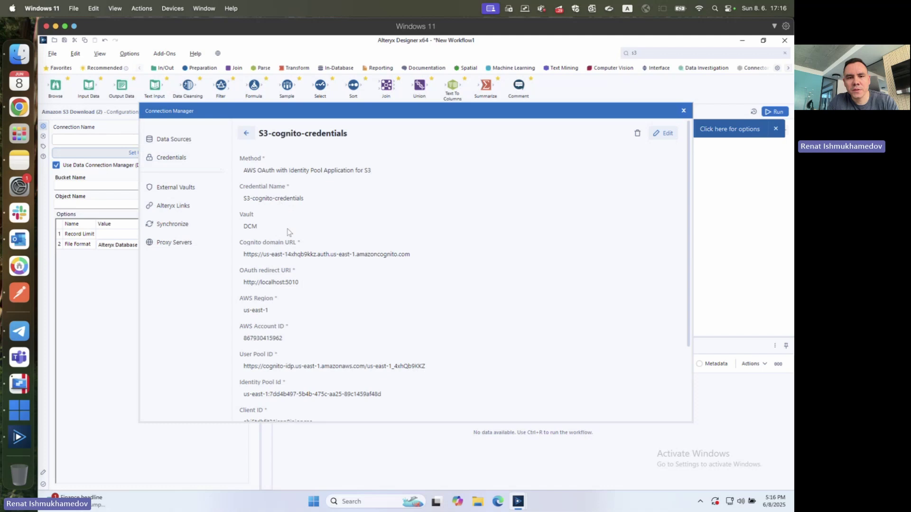
pyautogui.moveTo(244, 365)
pyautogui.mouseDown()
pyautogui.moveTo(282, 365)
pyautogui.moveTo(256, 363)
pyautogui.mouseUp()
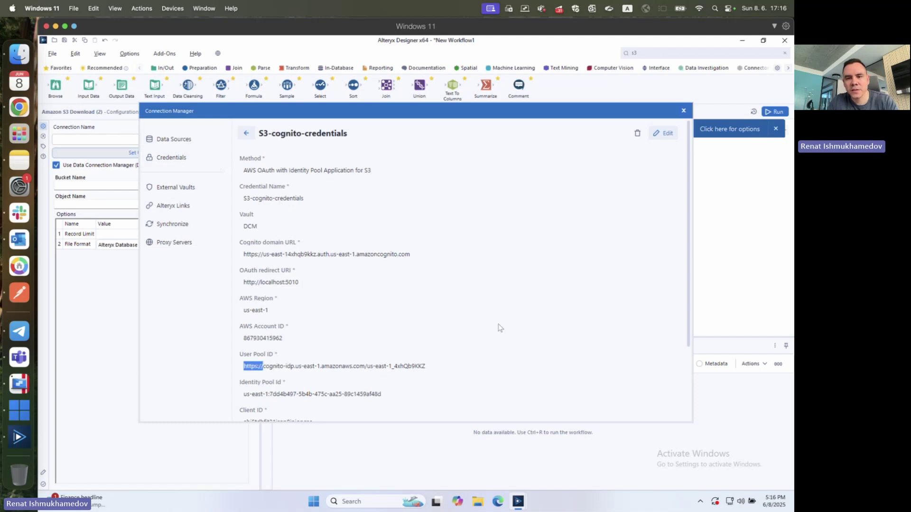
pyautogui.click(663, 134)
pyautogui.scroll(-3, 265, 313)
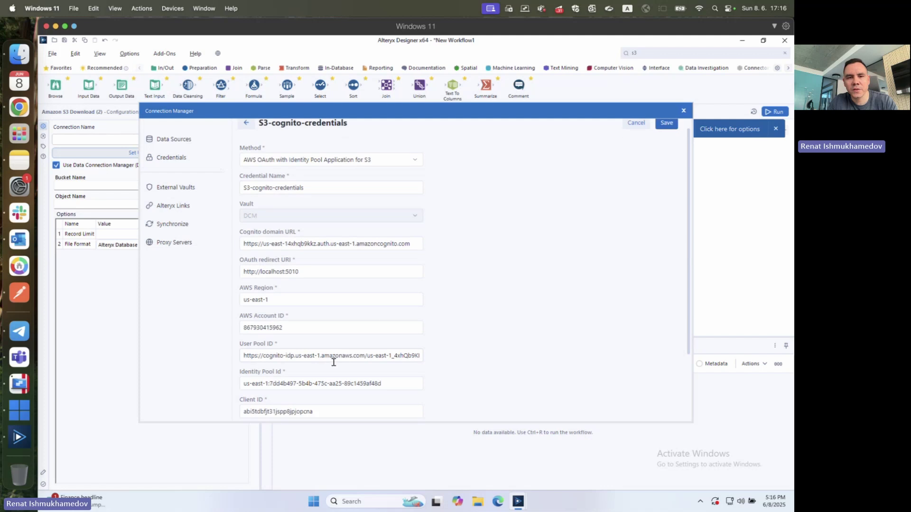
pyautogui.doubleClick(249, 271)
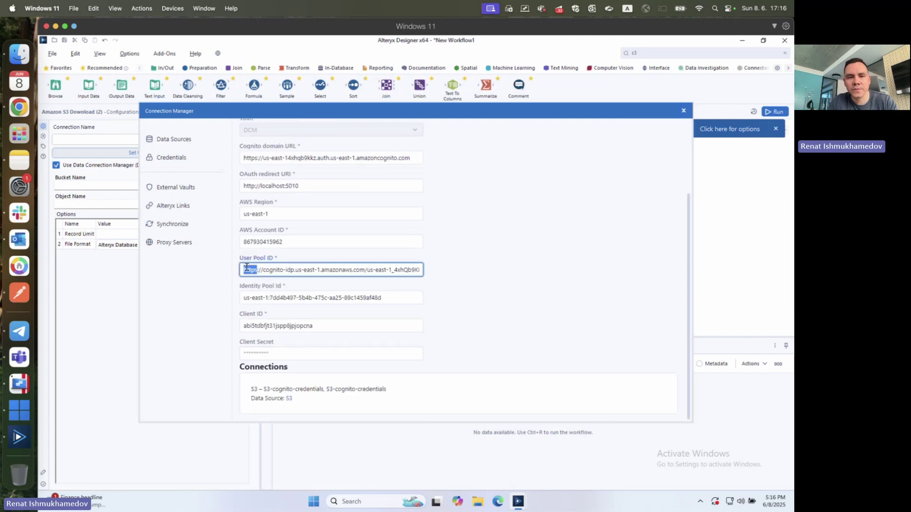
pyautogui.hotkey('shift', 'Right')
pyautogui.hotkey('shift', 'Right')
pyautogui.hotkey('shift', 'Right')
pyautogui.press('BackSpace')
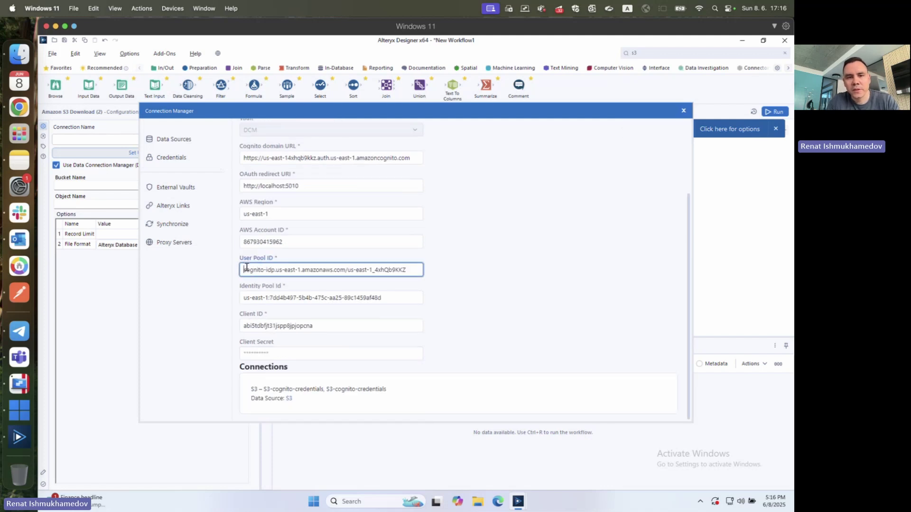
# - Verify the edited User Pool ID value and finish editing the field
pyautogui.click(446, 258)
pyautogui.moveTo(247, 268); pyautogui.dragTo(412, 272)
pyautogui.doubleClick(407, 271)
pyautogui.click(244, 271)
pyautogui.click(464, 277)
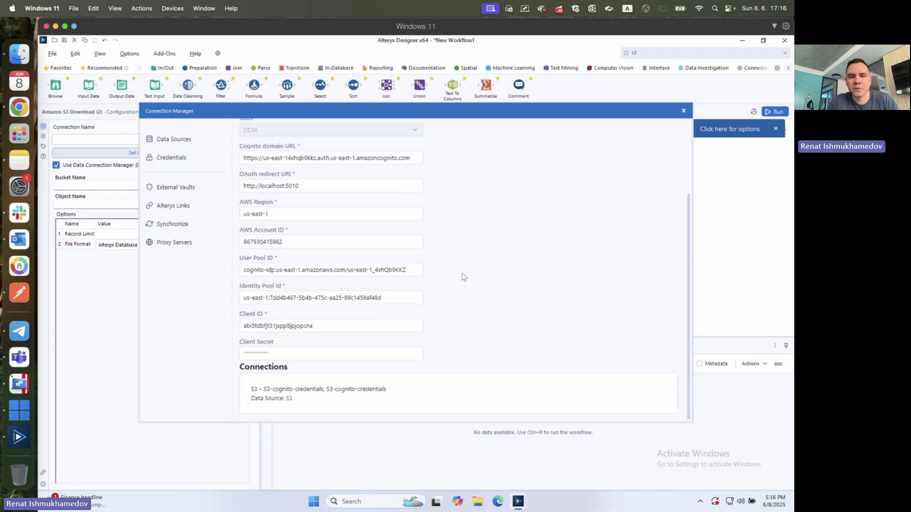
pyautogui.scroll(5, 463, 277)
# - Save the updated credential and open the first S3 data source
pyautogui.click(667, 133)
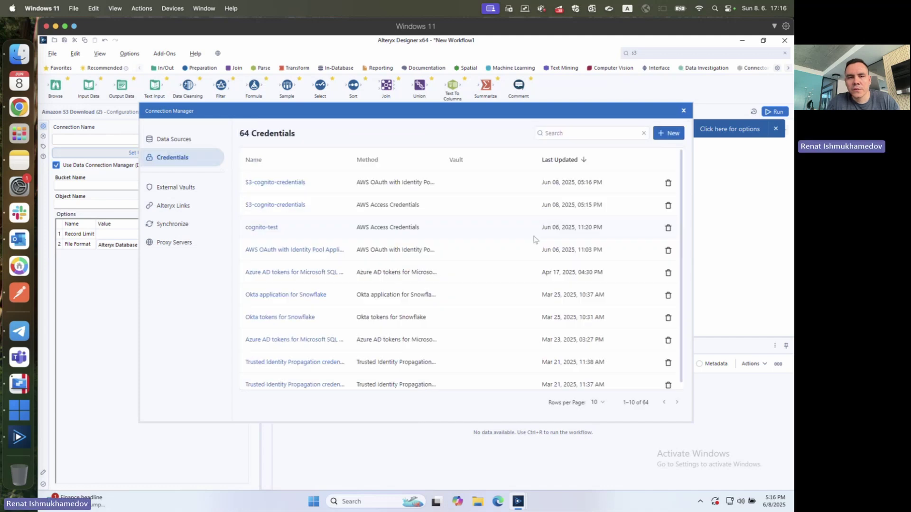
pyautogui.click(205, 144)
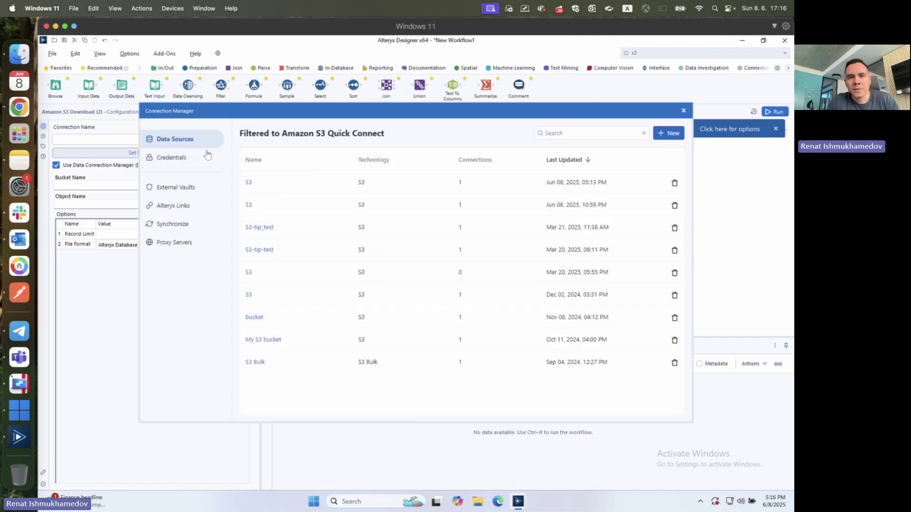
pyautogui.click(248, 183)
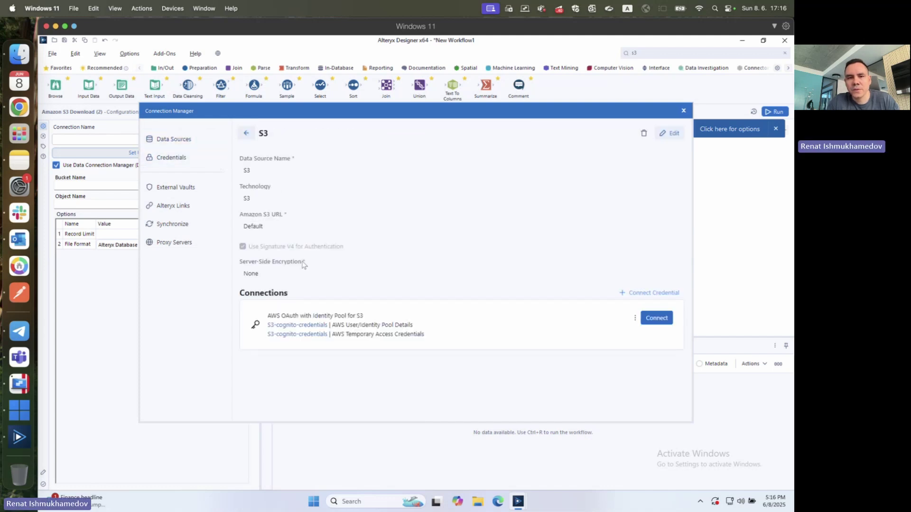
# - Connect through the AWS OAuth with Identity Pool connection
pyautogui.moveTo(274, 314); pyautogui.dragTo(363, 311)
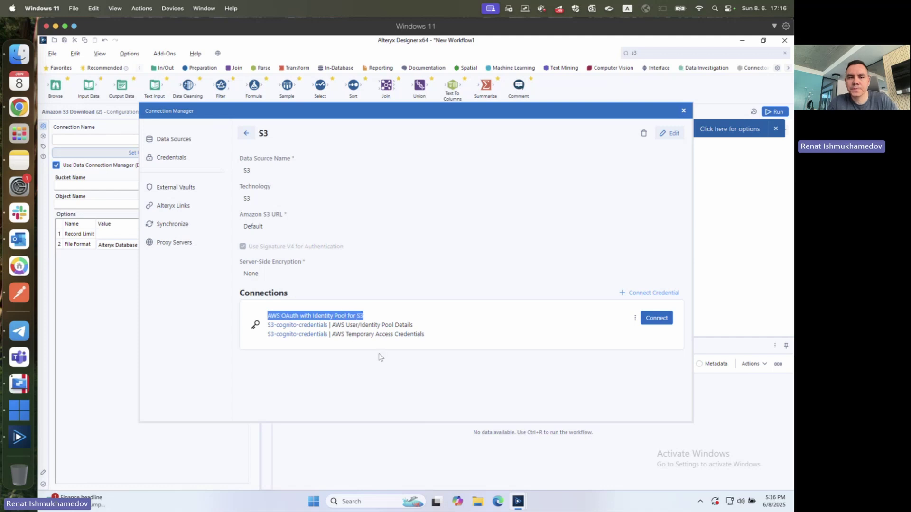
pyautogui.click(631, 318)
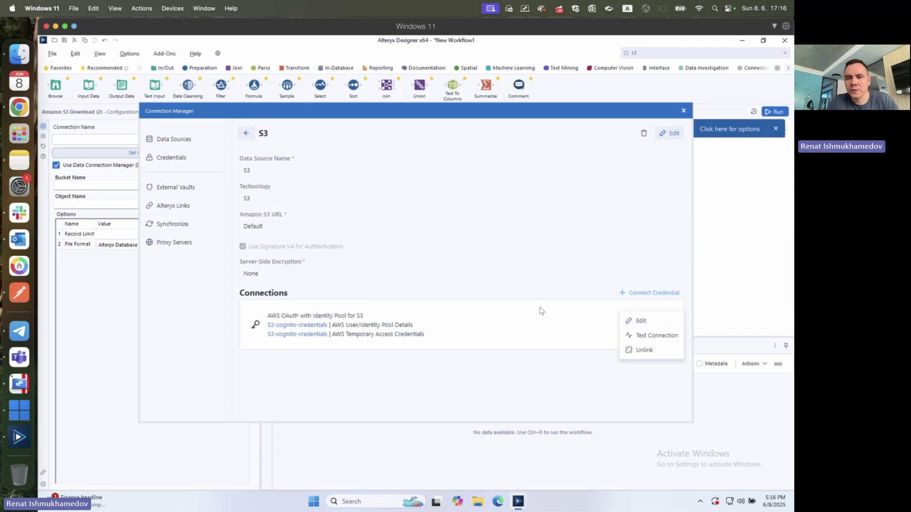
pyautogui.click(652, 318)
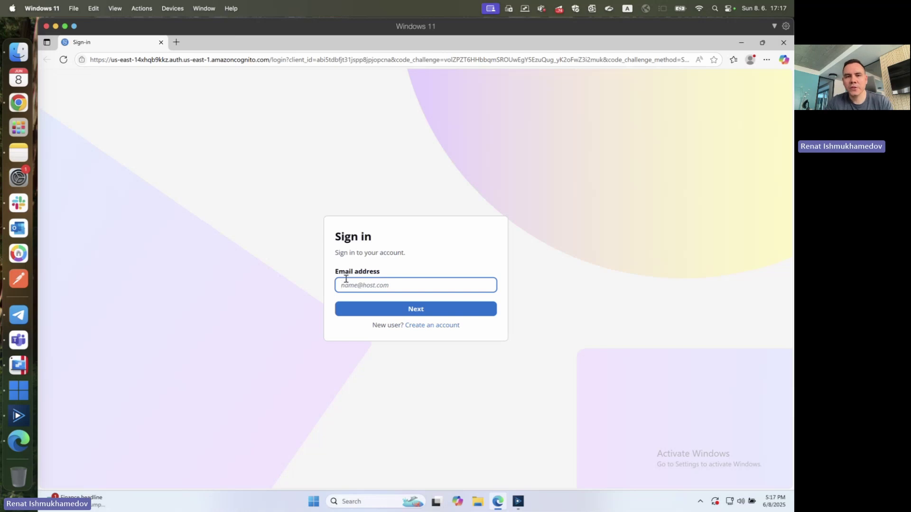
# - Sign in to Cognito with the account e-mail address and its password
pyautogui.write('renat.')
pyautogui.press('Down')
pyautogui.press('Return')
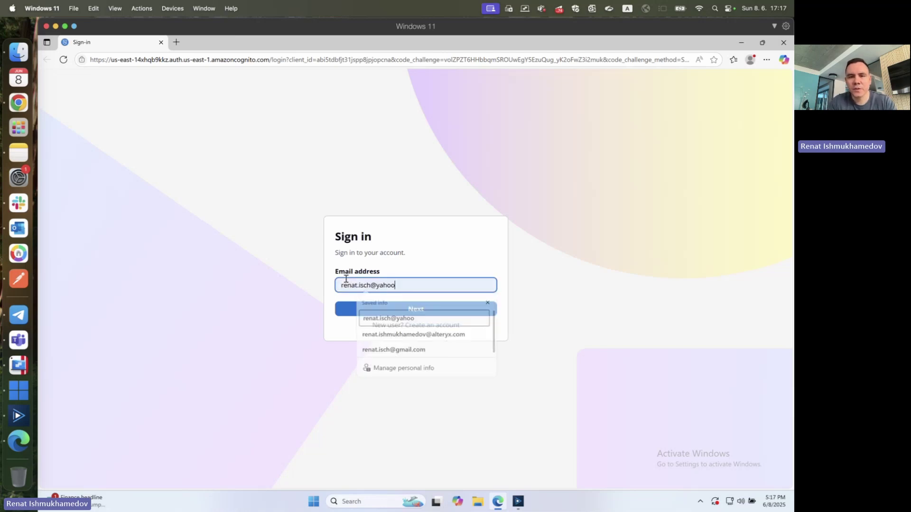
pyautogui.write('.com')
pyautogui.press('Return')
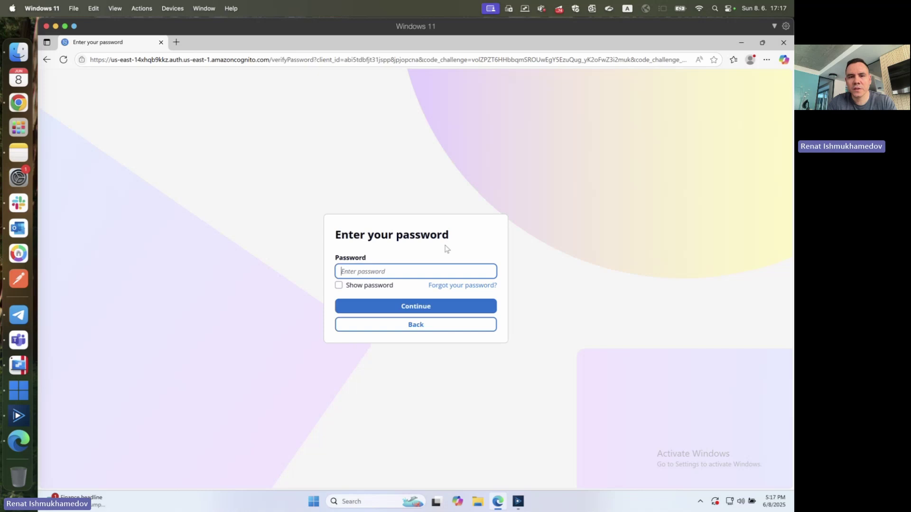
pyautogui.write('•')
pyautogui.press('BackSpace')
pyautogui.press('BackSpace')
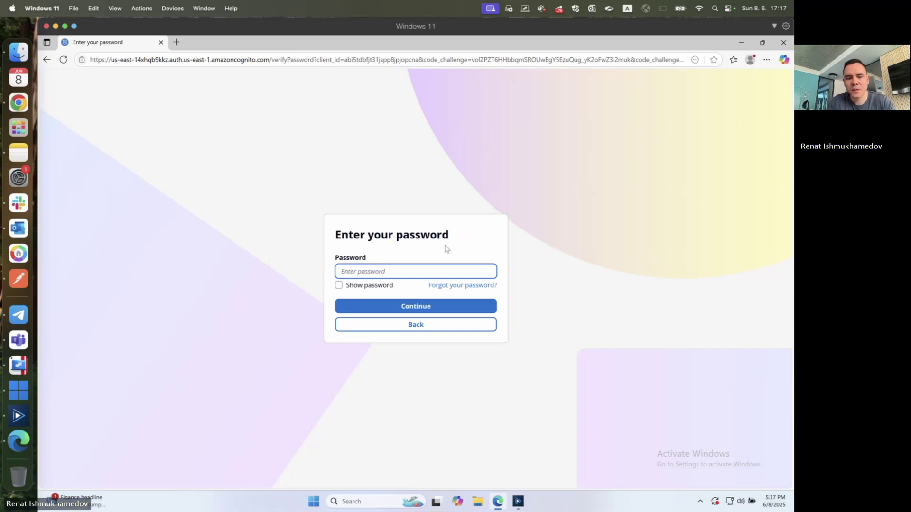
pyautogui.write('••')
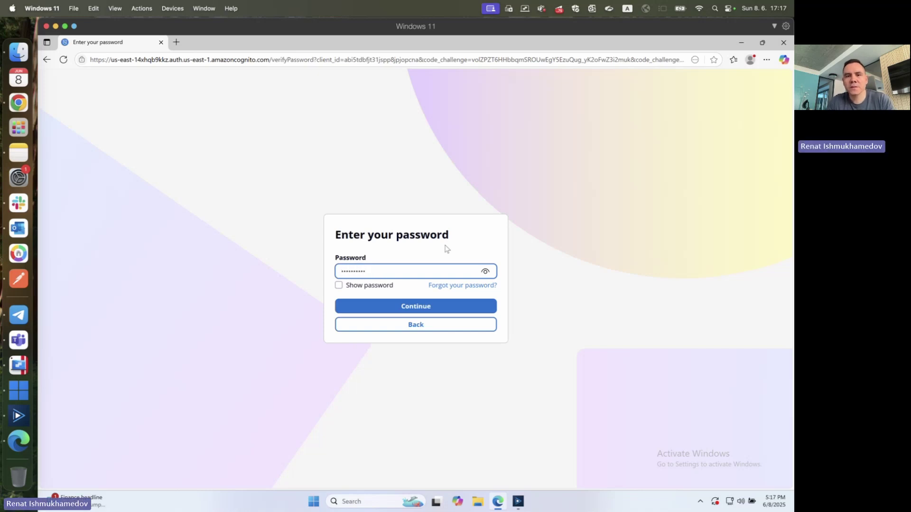
pyautogui.click(414, 307)
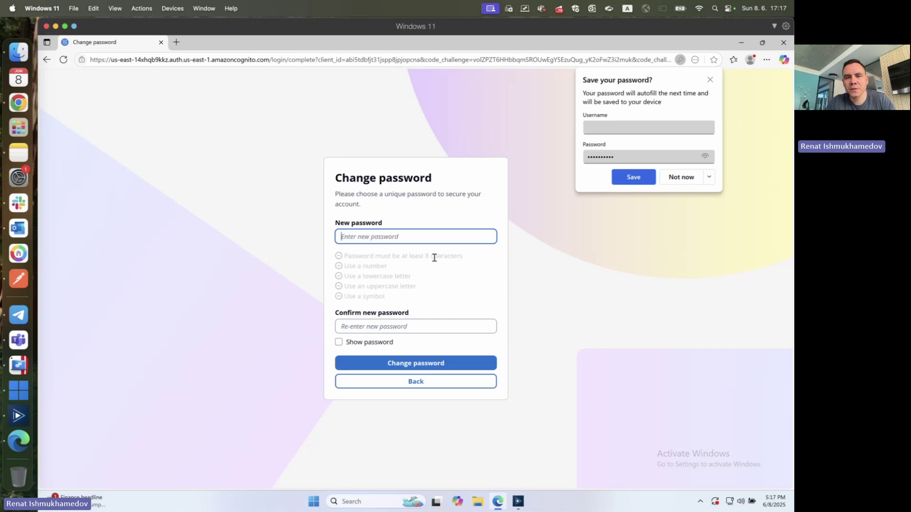
# - Set and confirm a new password, then close the browser once authorization is granted
pyautogui.click(710, 79)
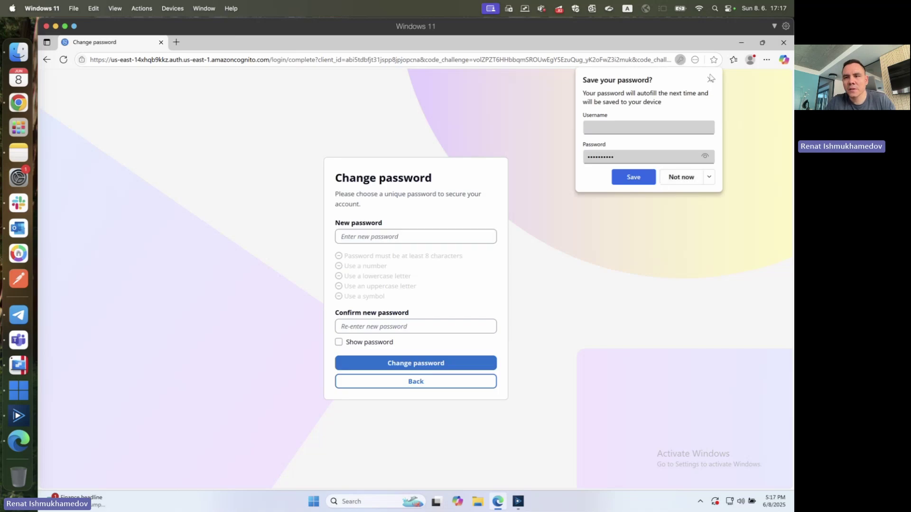
pyautogui.click(709, 80)
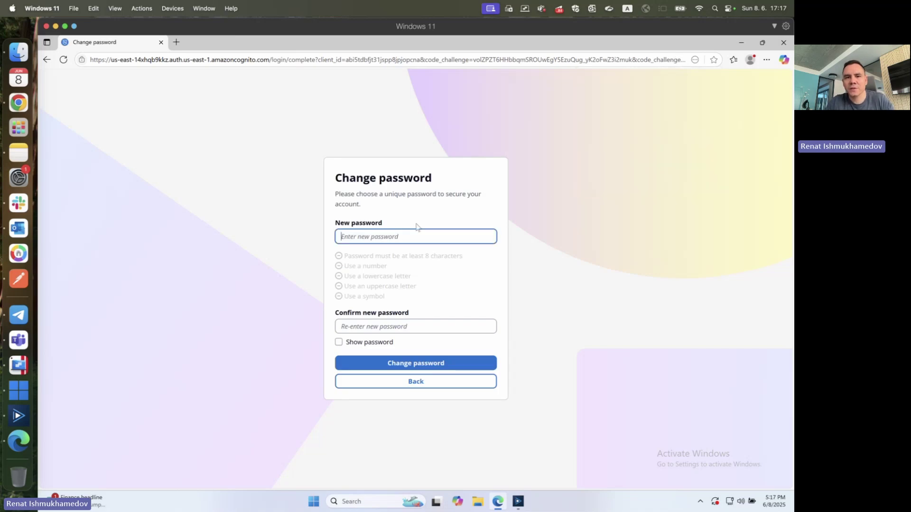
pyautogui.write('••••••••••')
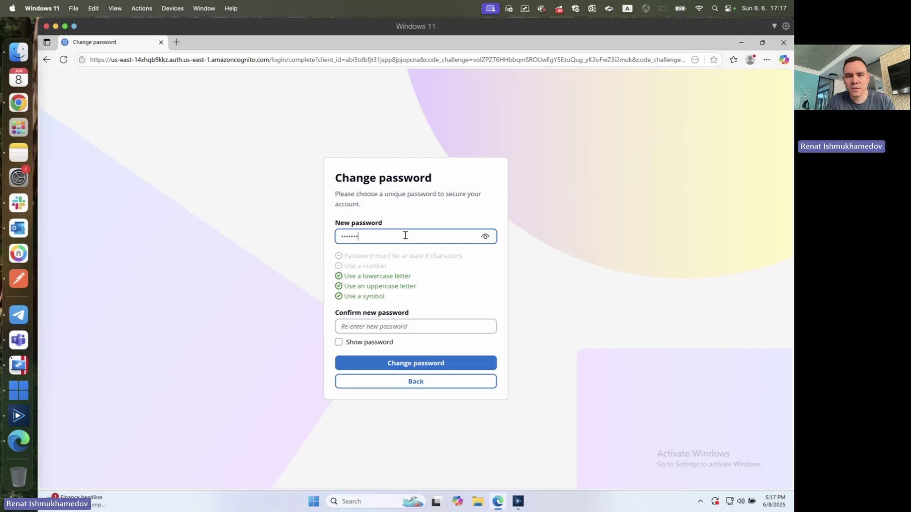
pyautogui.press('Tab')
pyautogui.write('•••••••')
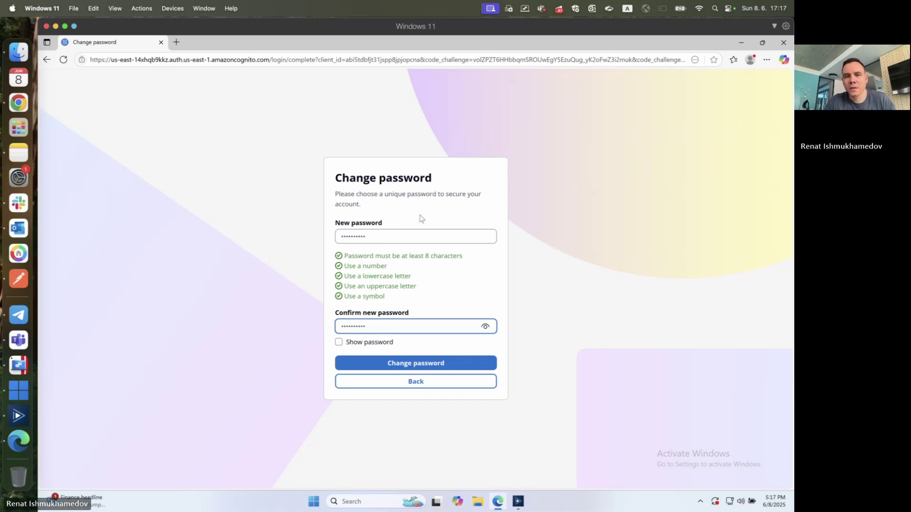
pyautogui.press('Return')
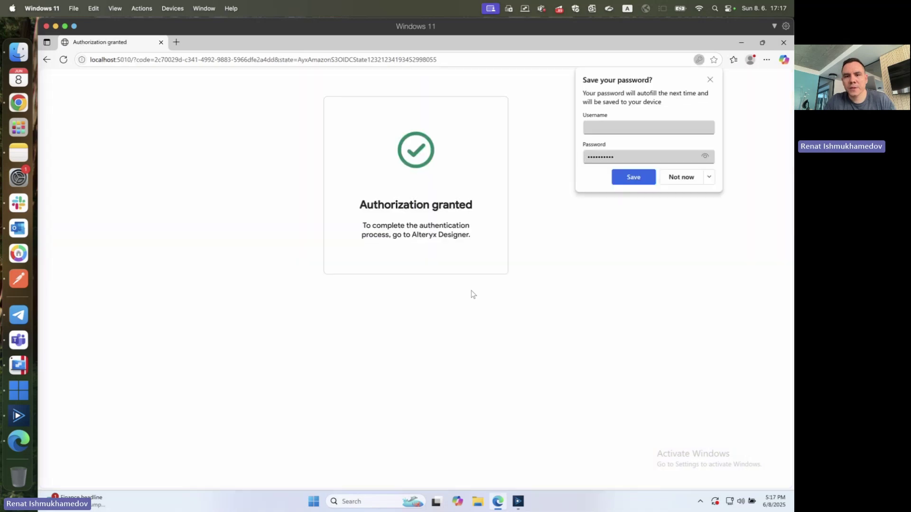
pyautogui.click(784, 42)
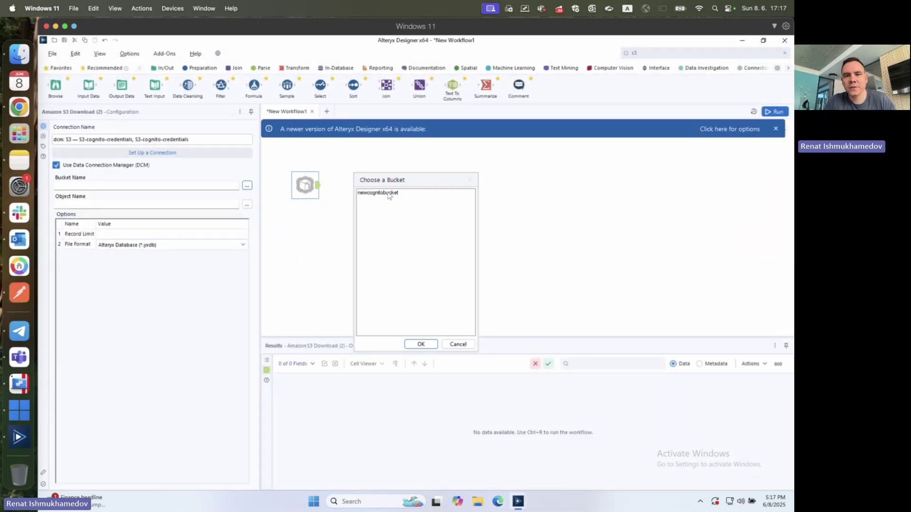
# - Choose newcognitobucket as the bucket and select the Screenshot 2025-06-06 at 15.09.26.png object
pyautogui.click(389, 194)
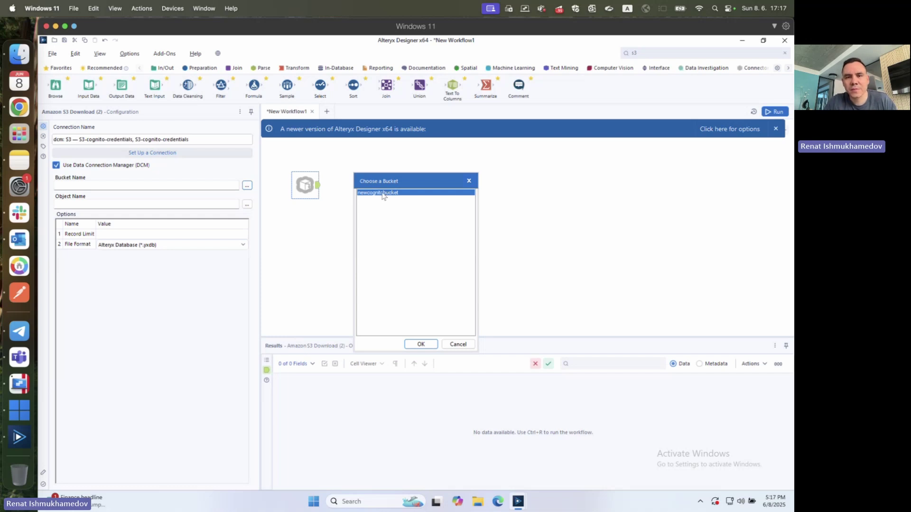
pyautogui.doubleClick(381, 193)
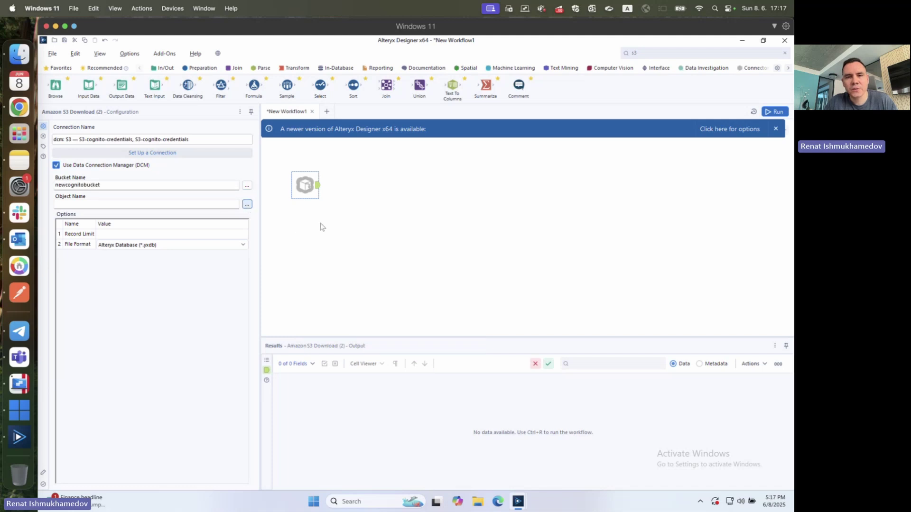
pyautogui.click(247, 204)
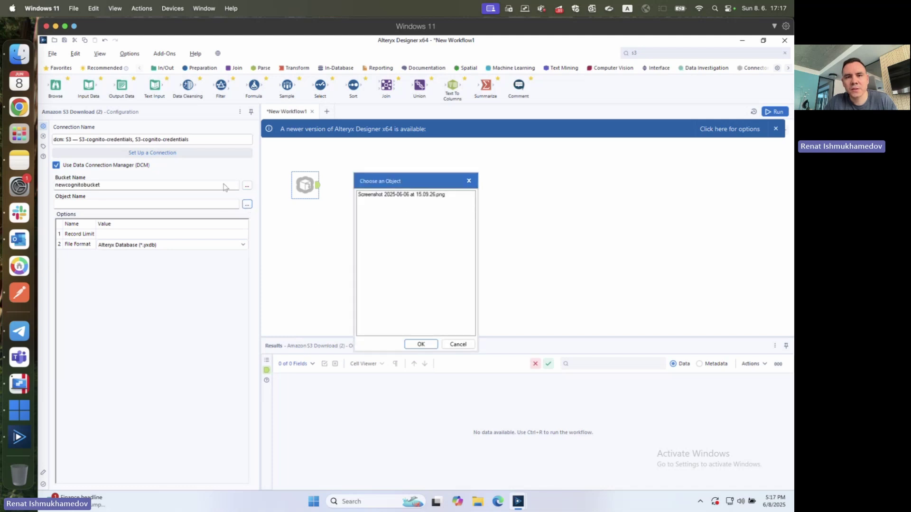
pyautogui.click(400, 196)
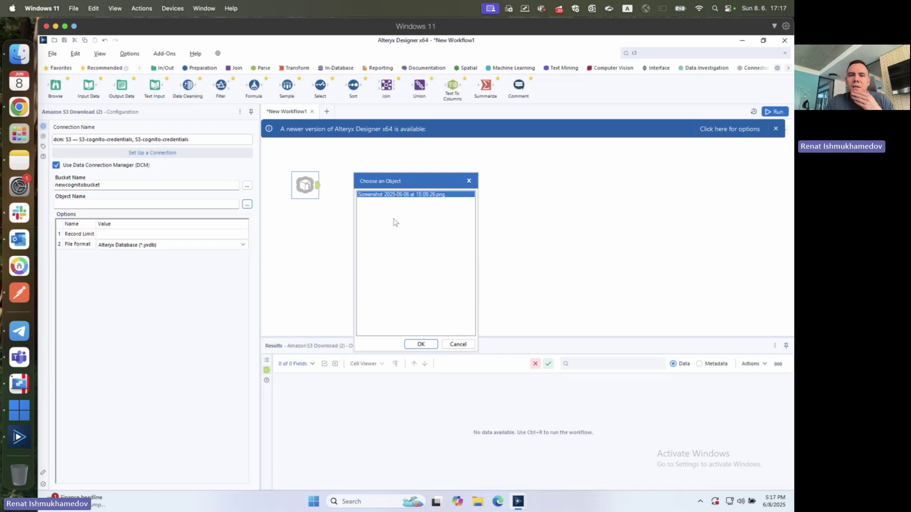
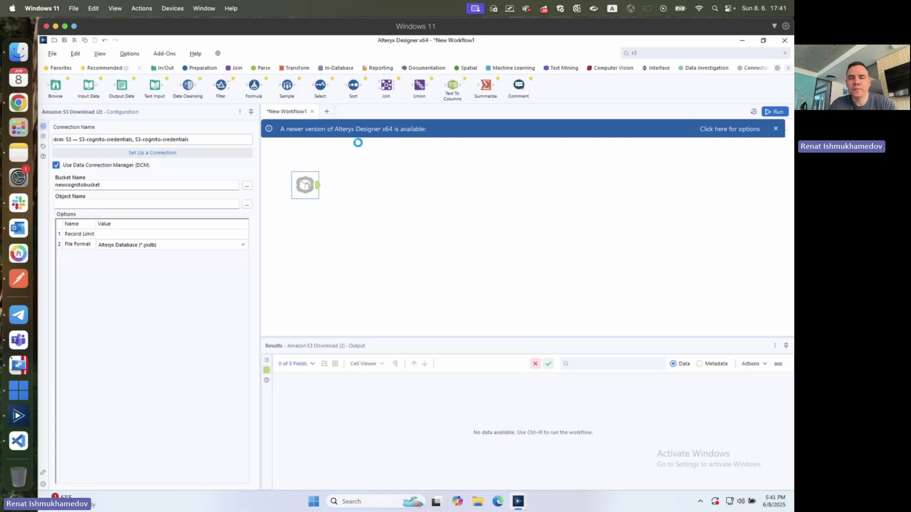
# - Start a new blank workflow with an Input Data tool set to use the Data Connection Manager
pyautogui.click(323, 194)
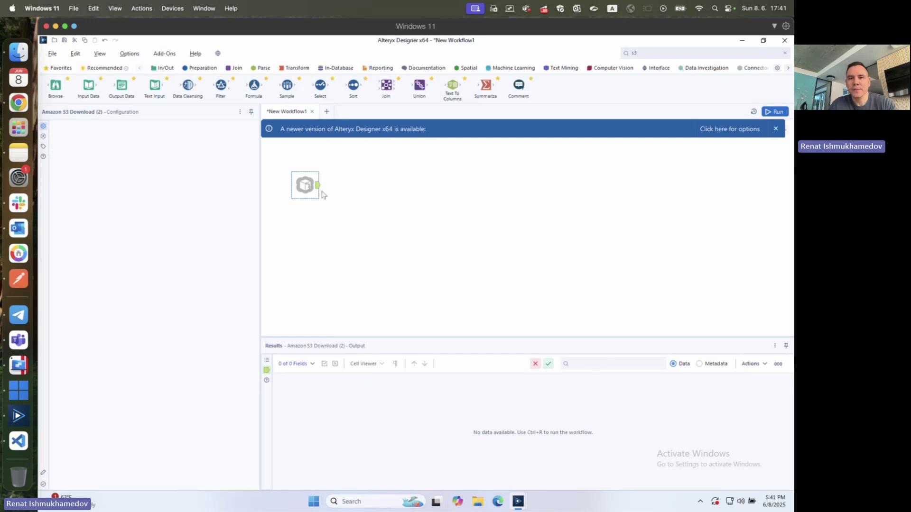
pyautogui.hotkey('ctrl', 'n')
pyautogui.click(164, 67)
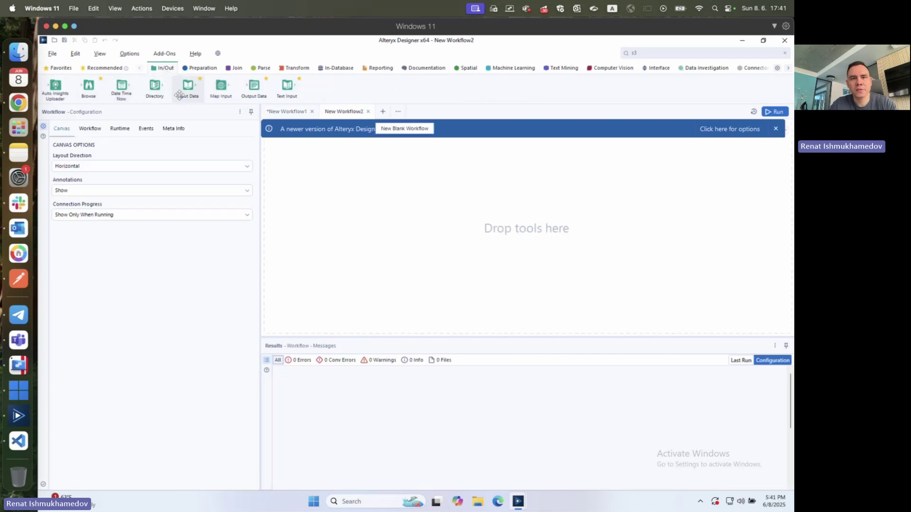
pyautogui.moveTo(188, 90); pyautogui.dragTo(339, 203)
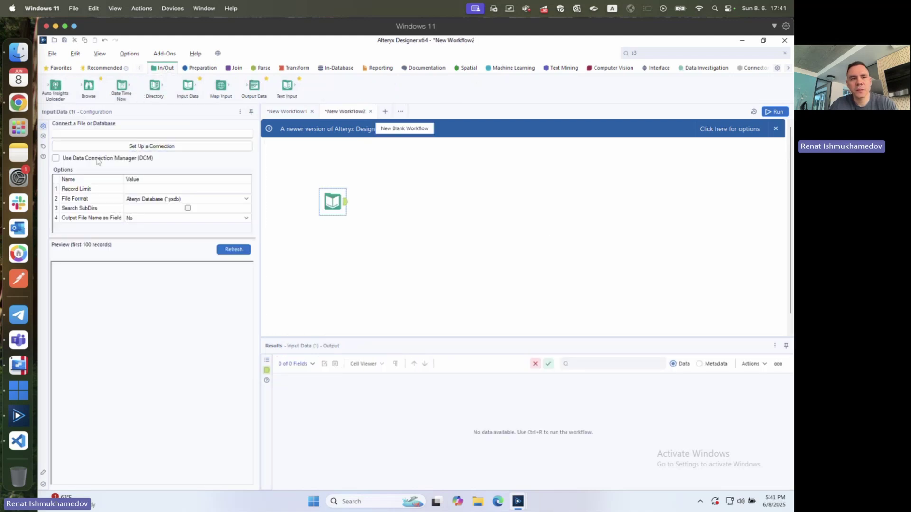
pyautogui.click(136, 147)
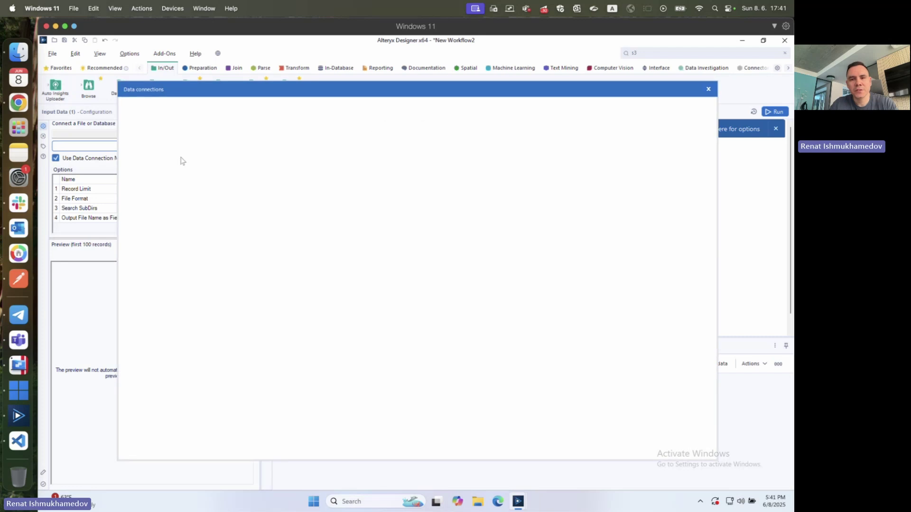
# - Create a new Amazon Redshift quick-connect data source named AWS Cognito Redshift
pyautogui.click(140, 162)
pyautogui.scroll(-3, 327, 327)
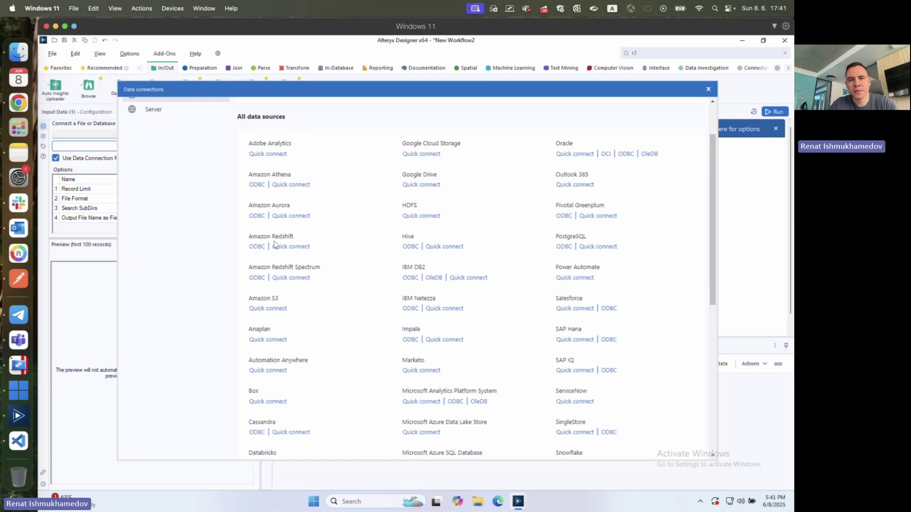
pyautogui.moveTo(258, 233); pyautogui.dragTo(284, 235)
pyautogui.click(290, 248)
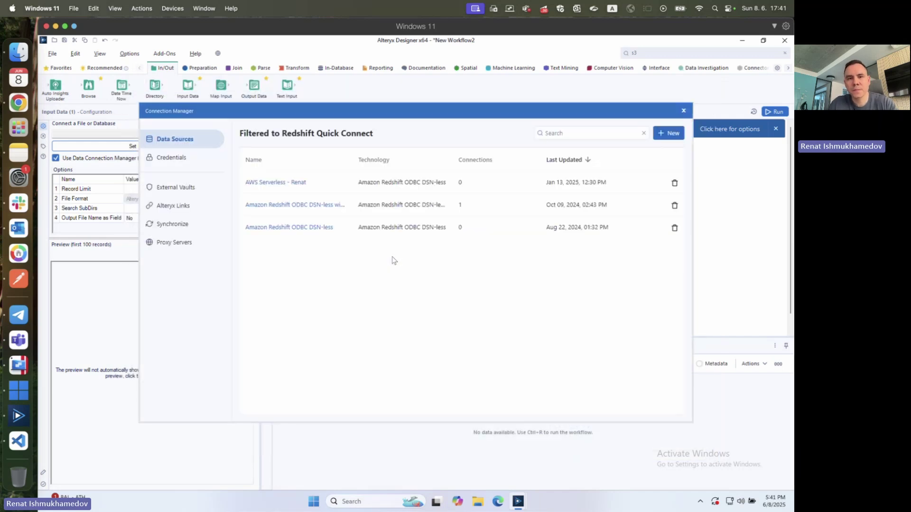
pyautogui.click(668, 133)
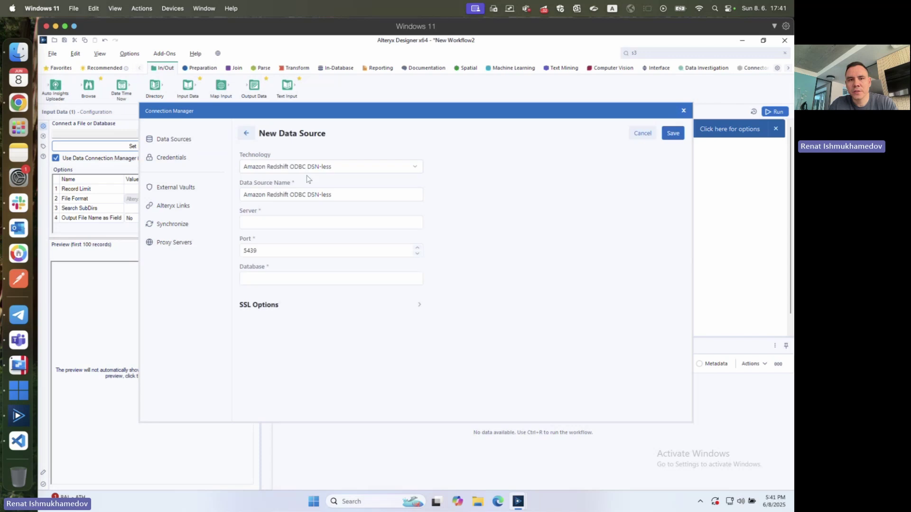
pyautogui.doubleClick(338, 192)
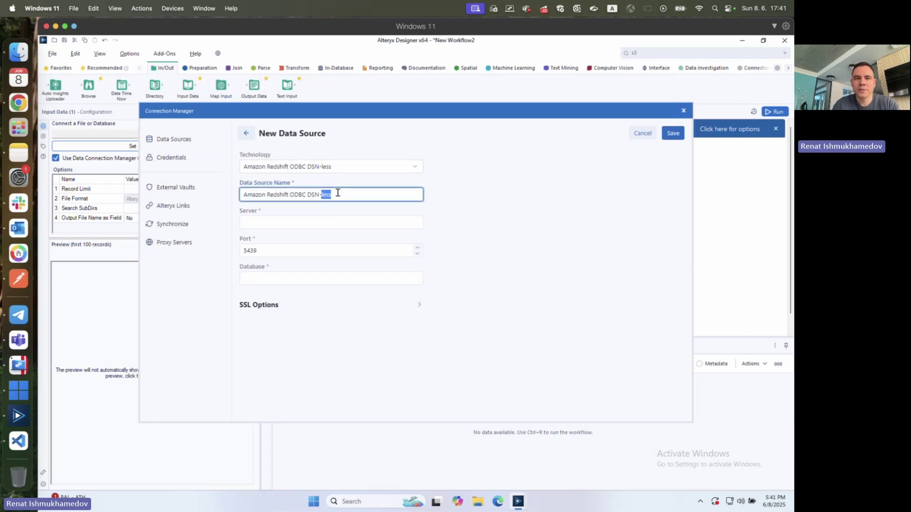
pyautogui.hotkey('ctrl', 'a')
pyautogui.write('AWS Co')
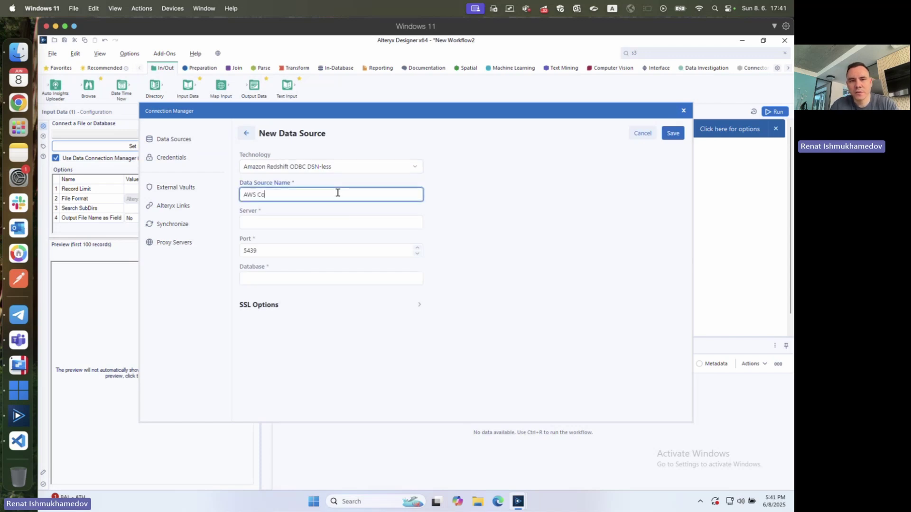
pyautogui.write('gnito Redshift')
# - Set the server to the Redshift workgroup endpoint and the database to dev, then save
pyautogui.click(302, 220)
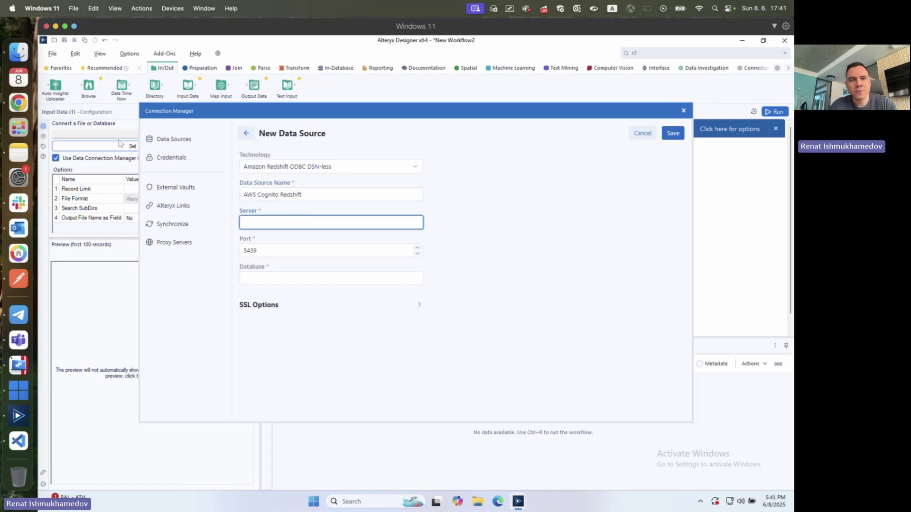
pyautogui.click(13, 101)
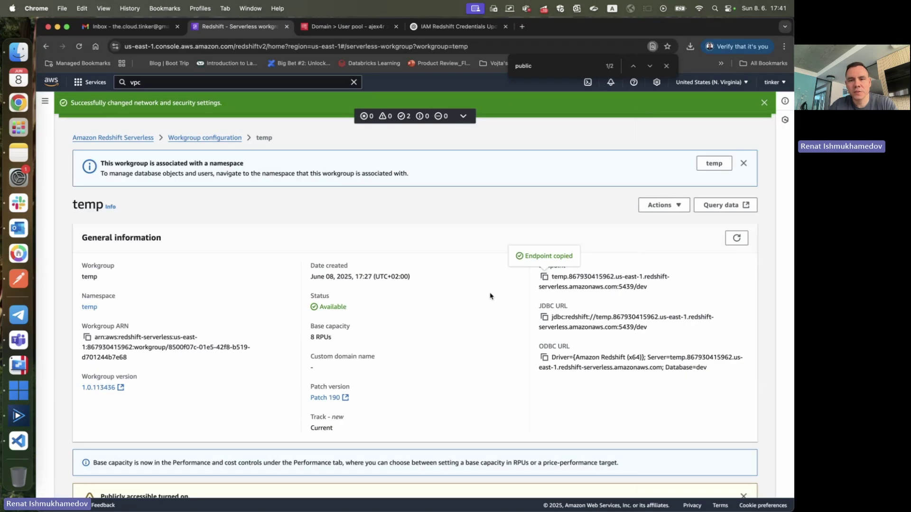
pyautogui.press('super+Tab')
pyautogui.hotkey('ctrl', 'v')
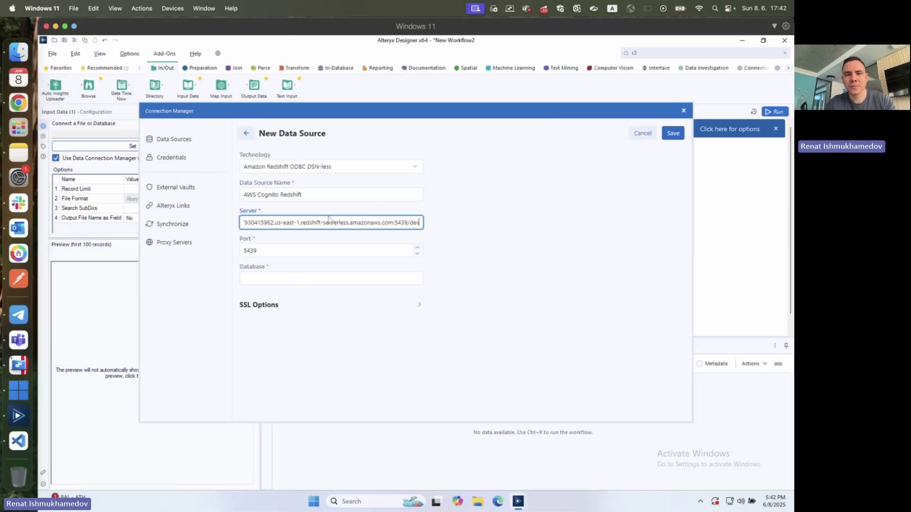
pyautogui.press('BackSpace')
pyautogui.press('BackSpace')
pyautogui.press('BackSpace')
pyautogui.press('BackSpace')
pyautogui.press('BackSpace')
pyautogui.press('BackSpace')
pyautogui.press('BackSpace')
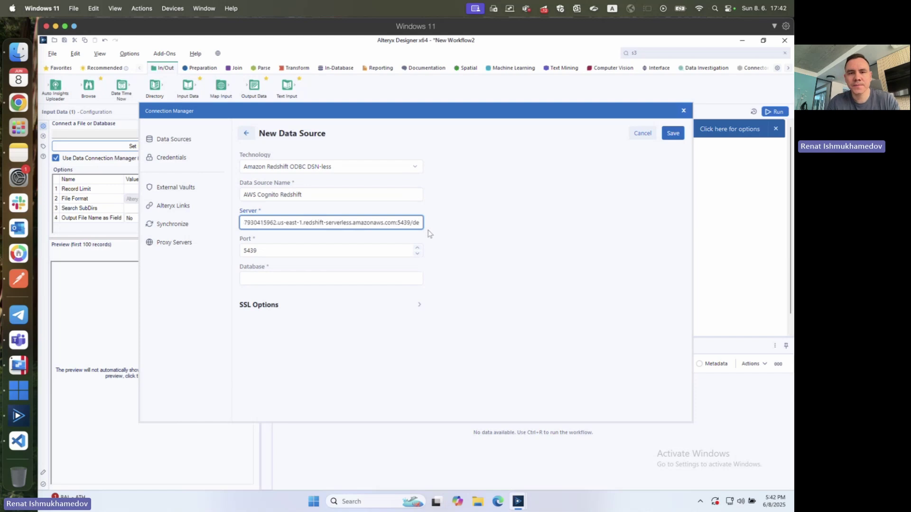
pyautogui.press('BackSpace')
pyautogui.press('BackSpace')
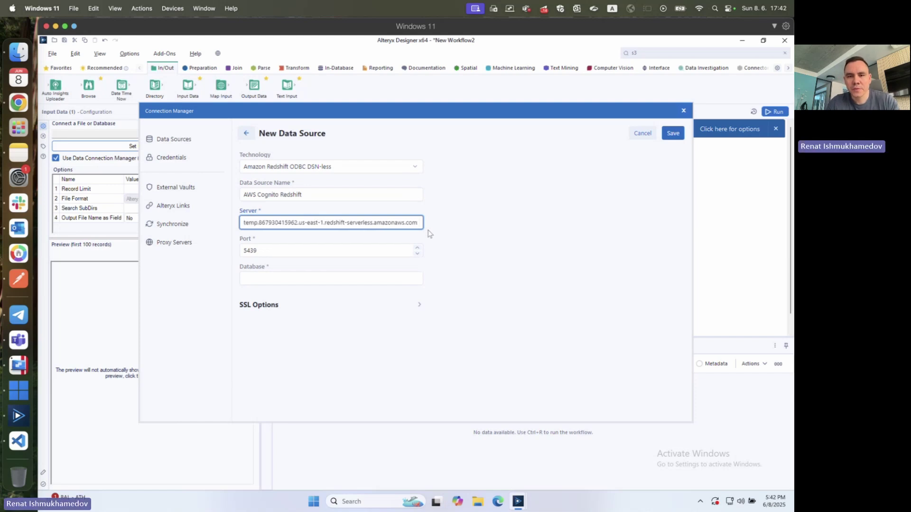
pyautogui.click(430, 233)
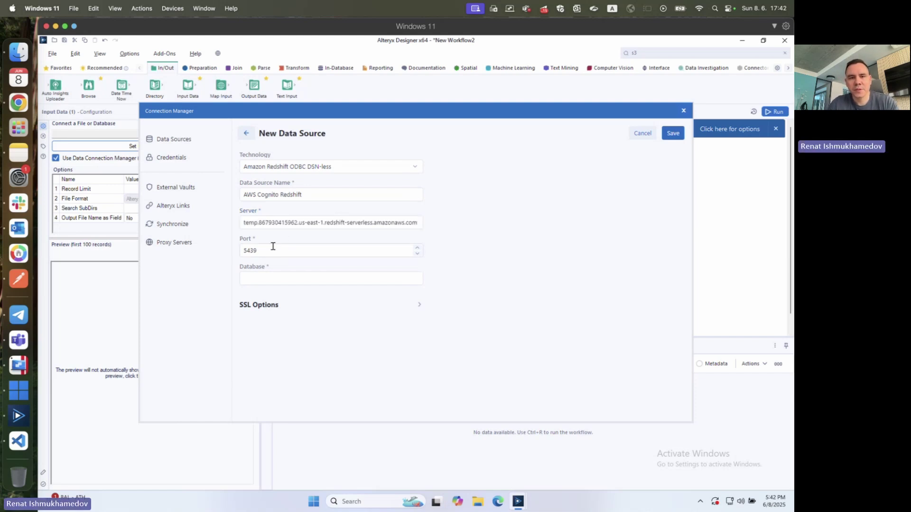
pyautogui.click(273, 278)
pyautogui.write('dev')
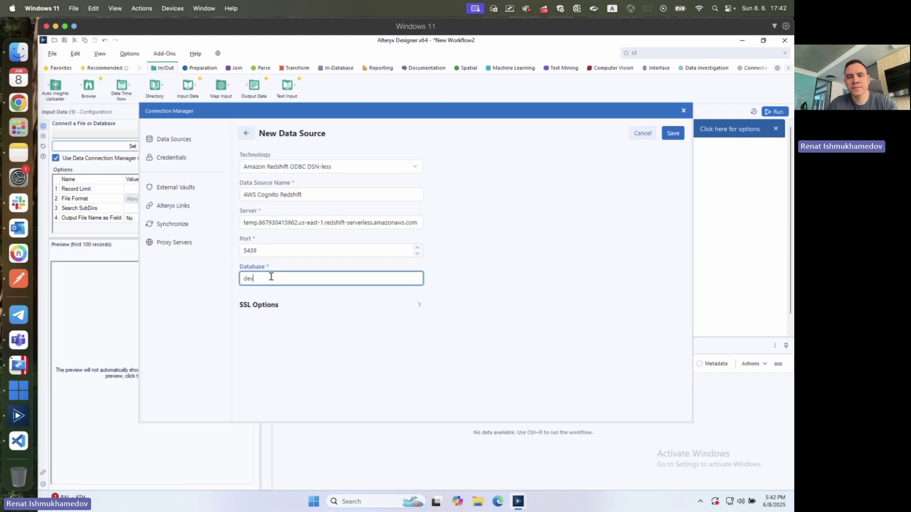
pyautogui.click(380, 337)
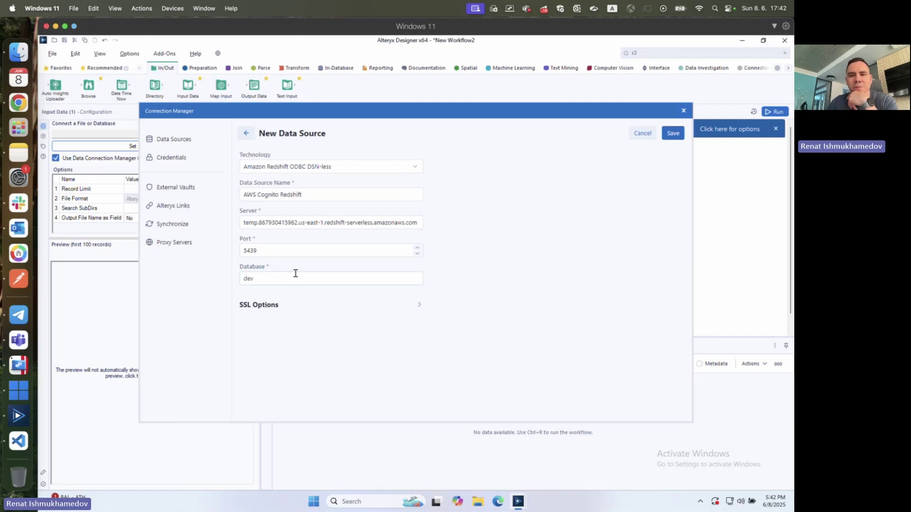
pyautogui.click(673, 133)
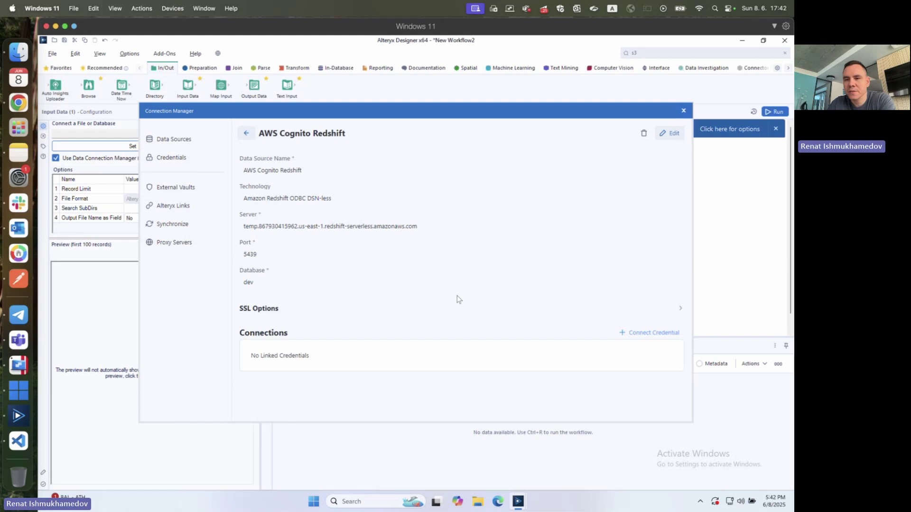
# - Link AWS IAM with Identity Pool authentication and choose to create a new credential
pyautogui.click(647, 332)
pyautogui.scroll(-1, 453, 298)
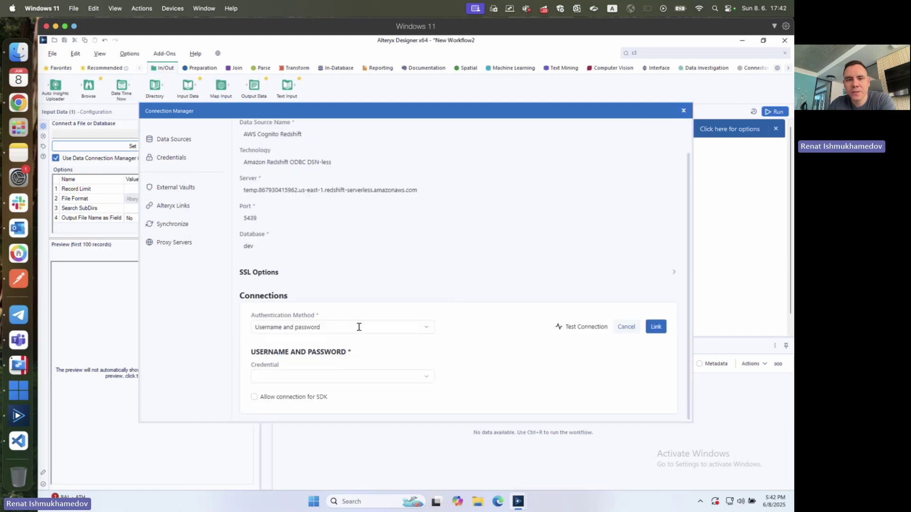
pyautogui.click(359, 327)
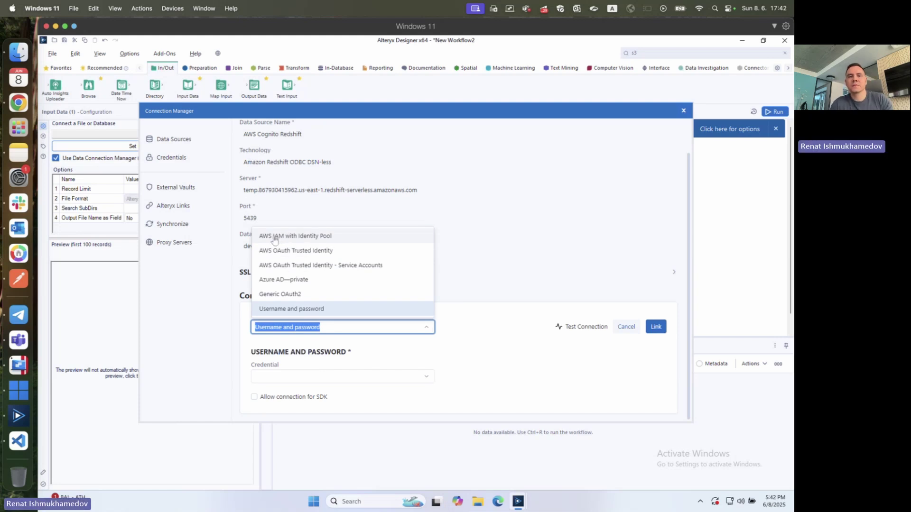
pyautogui.click(274, 237)
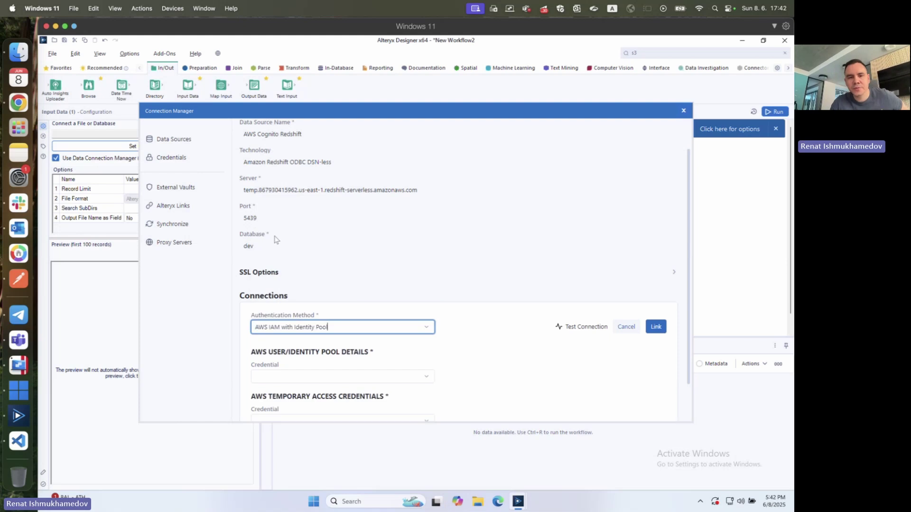
pyautogui.scroll(-1, 310, 252)
pyautogui.click(311, 332)
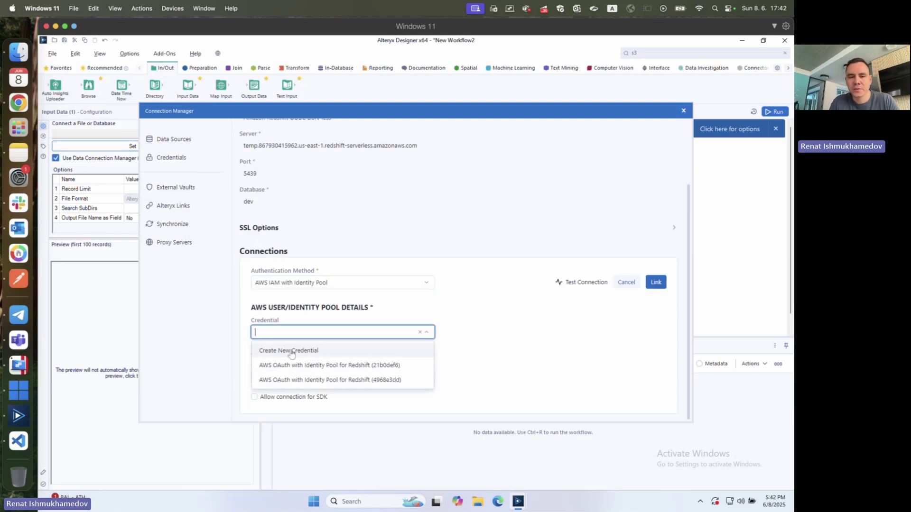
pyautogui.click(289, 352)
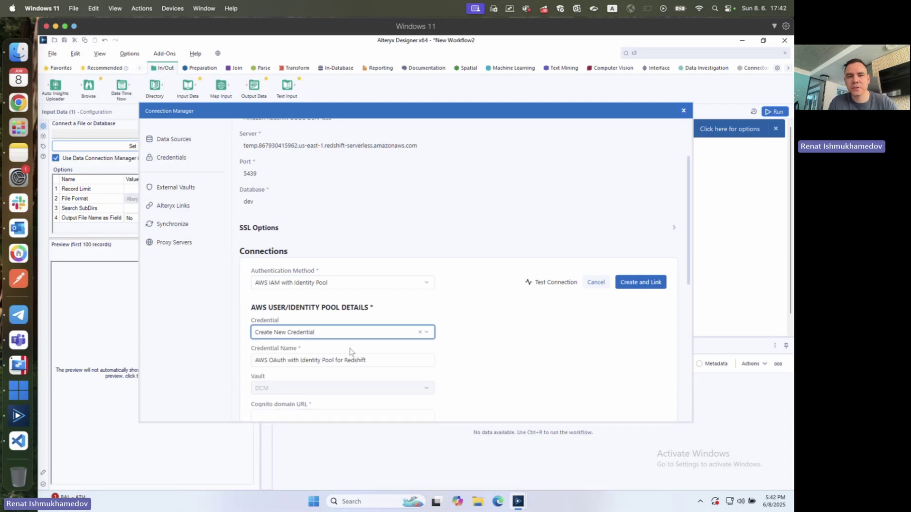
# - Name the new credential 'AWS Redshift with Cognito credentials'
pyautogui.scroll(-1, 350, 350)
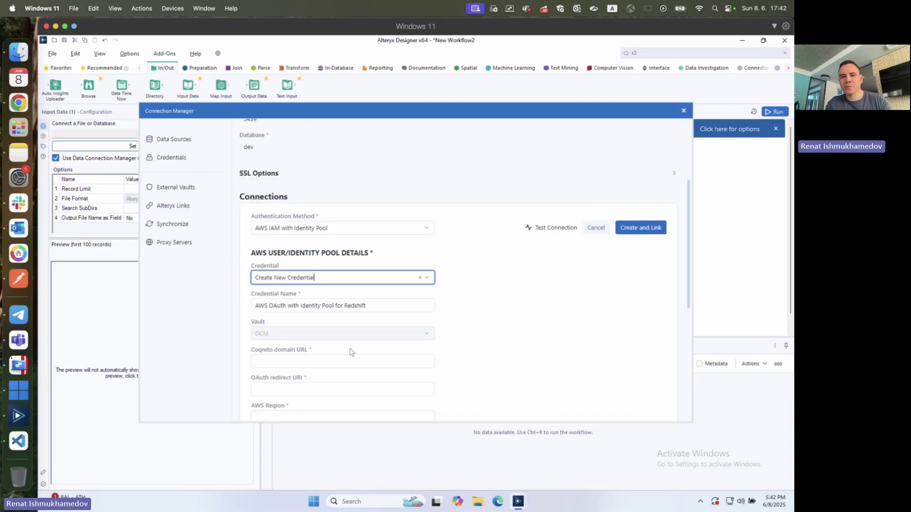
pyautogui.scroll(-1, 301, 323)
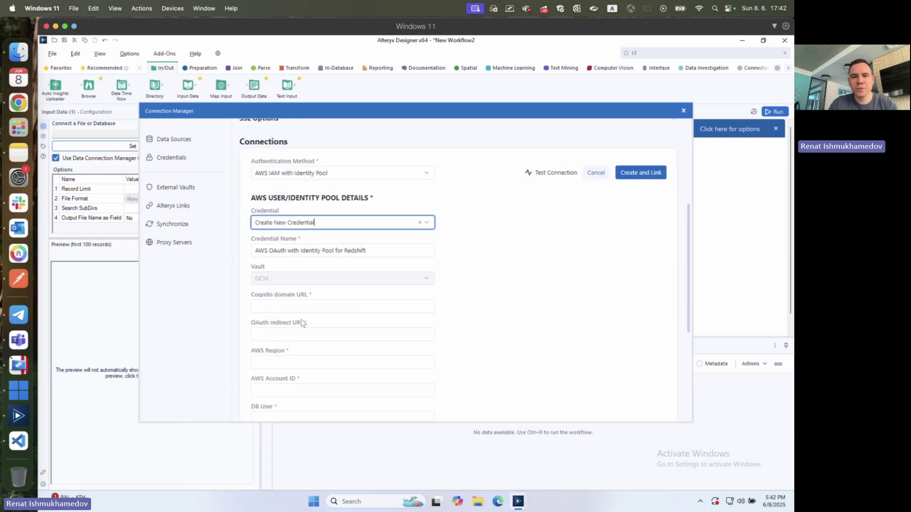
pyautogui.scroll(-1, 300, 321)
pyautogui.tripleClick(282, 195)
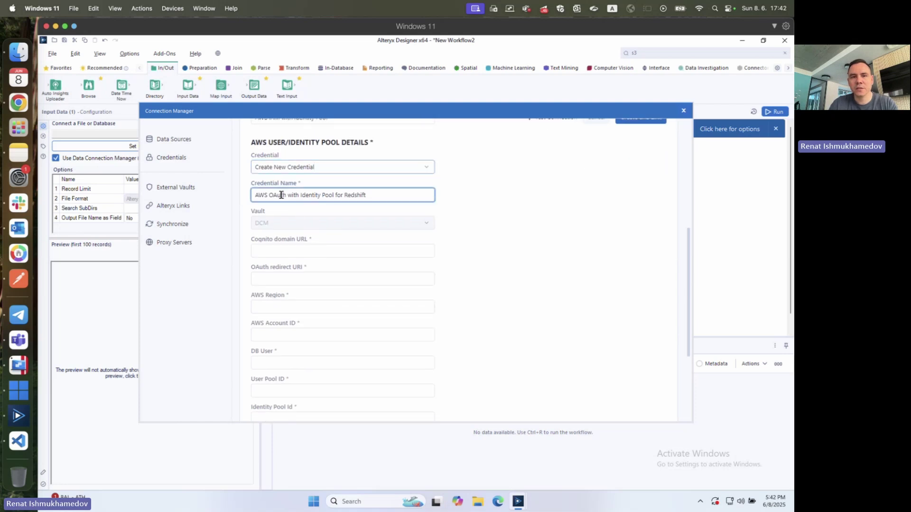
pyautogui.write('AWS ')
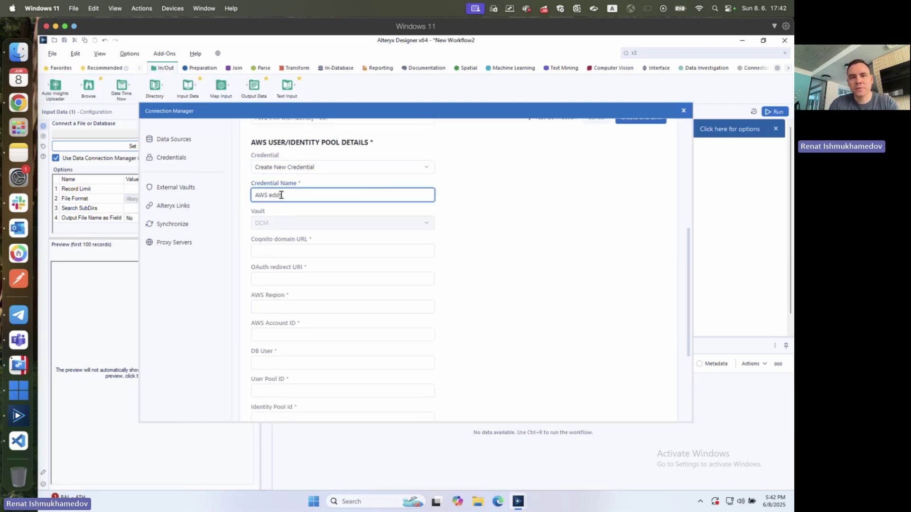
pyautogui.write('e')
pyautogui.press('BackSpace')
pyautogui.write('R')
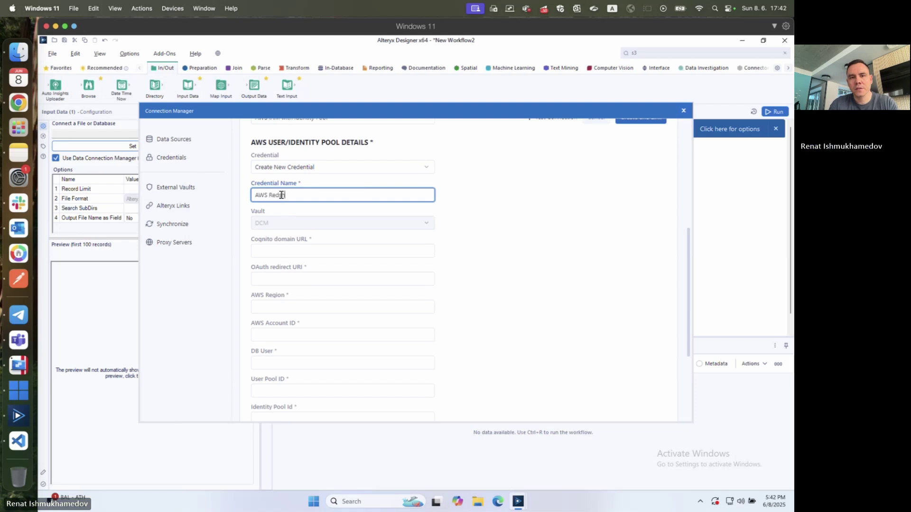
pyautogui.write('edshift crdentials')
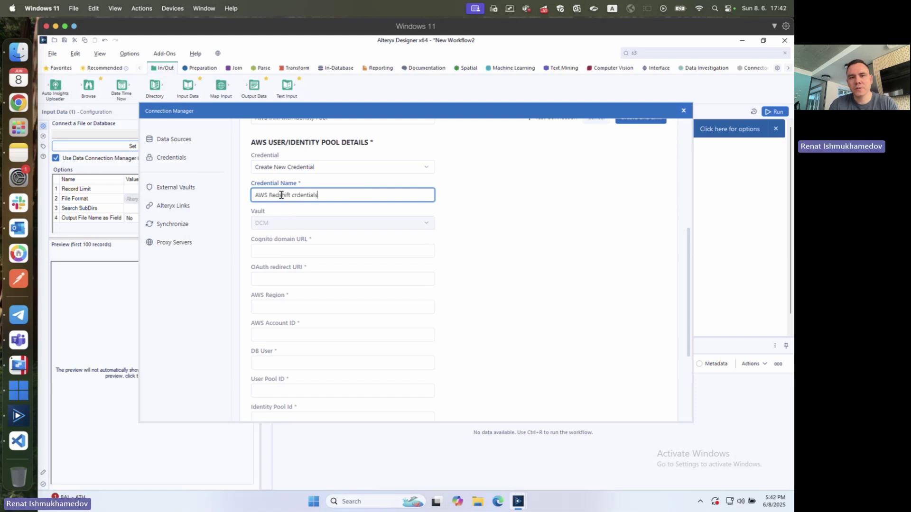
pyautogui.press('Left')
pyautogui.press('Left')
pyautogui.press('Left')
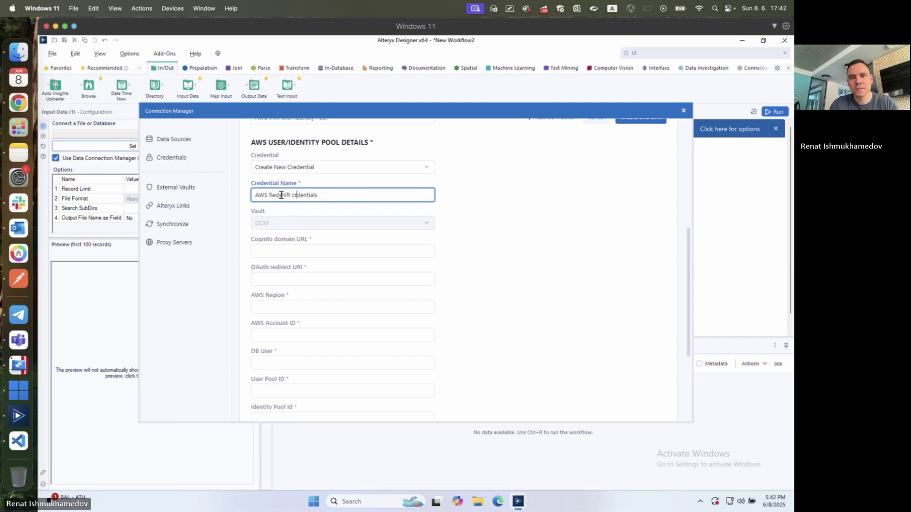
pyautogui.write('edshift')
pyautogui.write(' with Cognit')
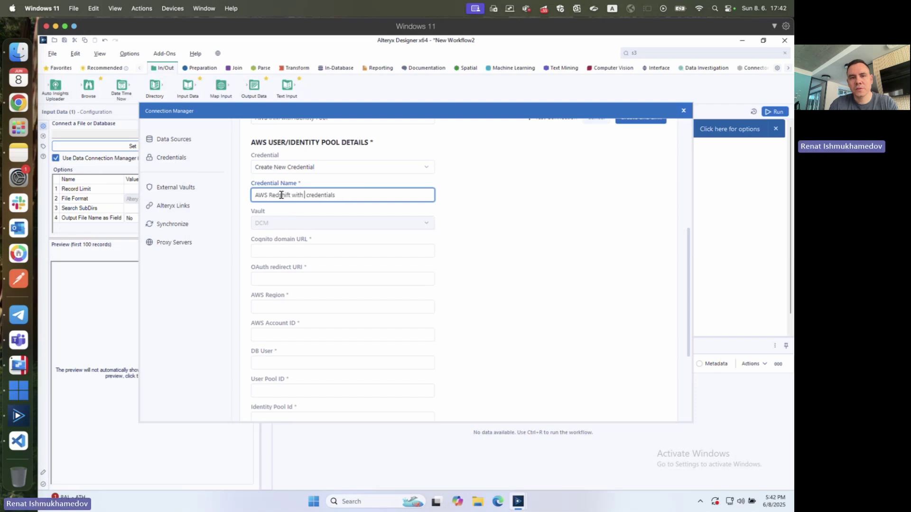
pyautogui.write('o')
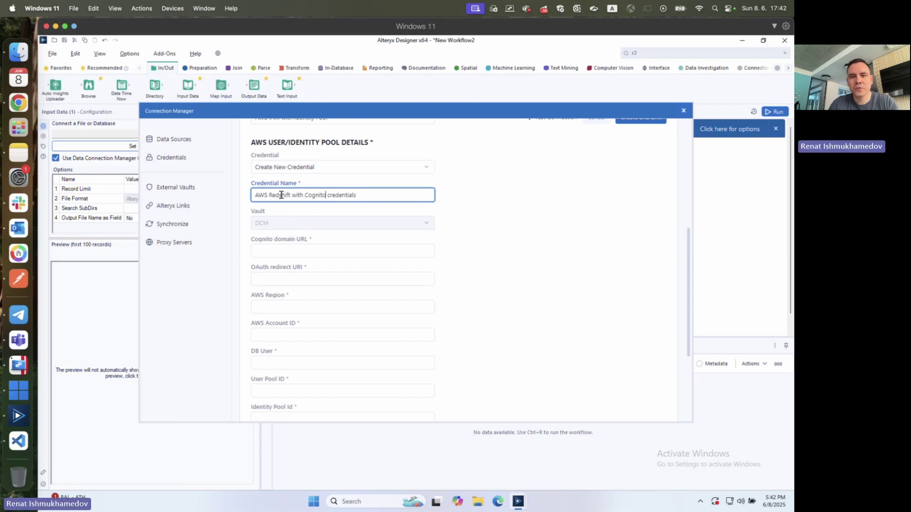
pyautogui.click(256, 252)
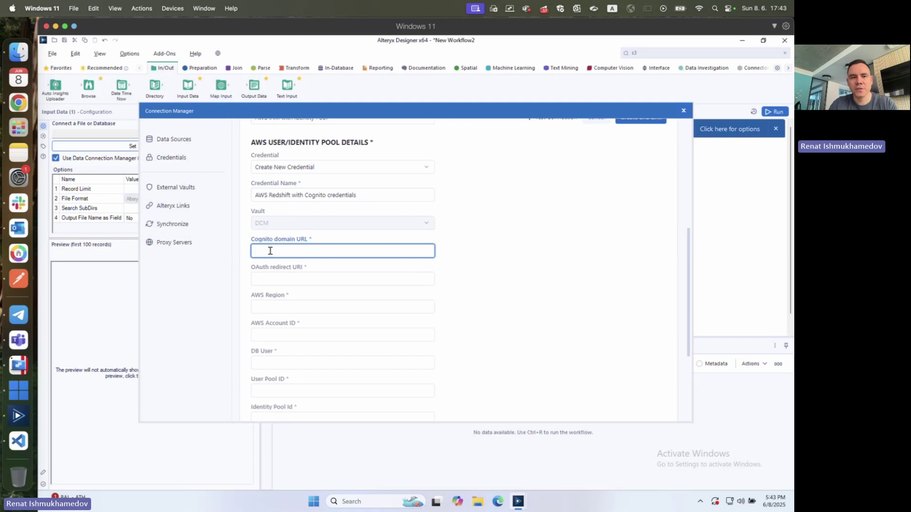
# - Select the cognito_domain_uri URL in the AWS Cognito configuration note
pyautogui.click(19, 153)
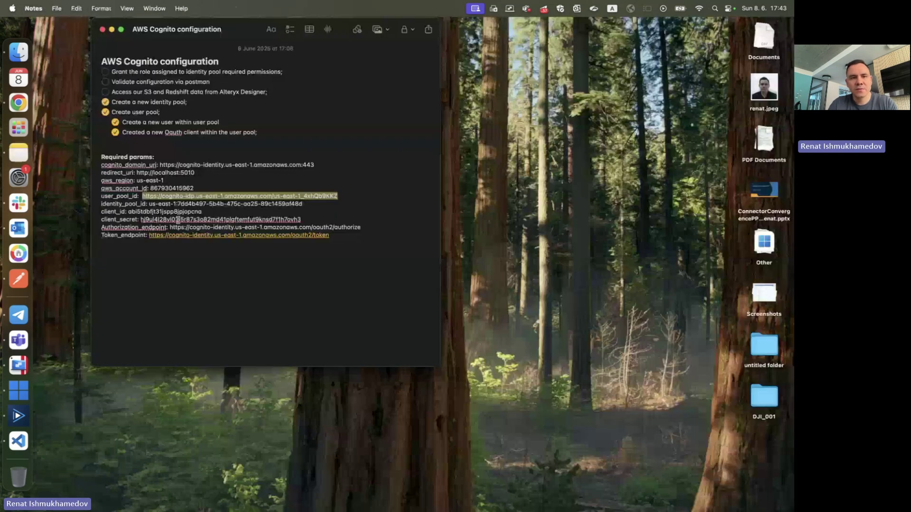
pyautogui.moveTo(160, 164); pyautogui.dragTo(311, 165)
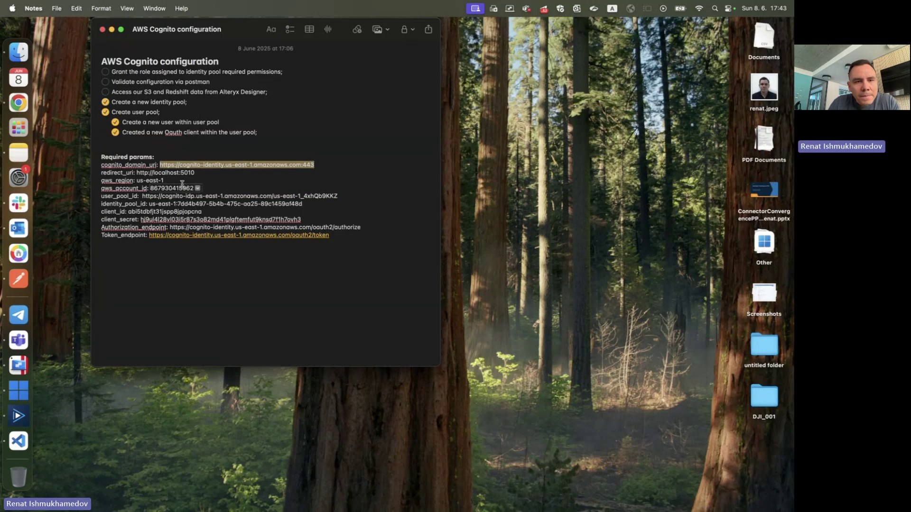
# - Copy the Cognito domain URL from the user pool's Domain page, then return to Alteryx
pyautogui.click(18, 102)
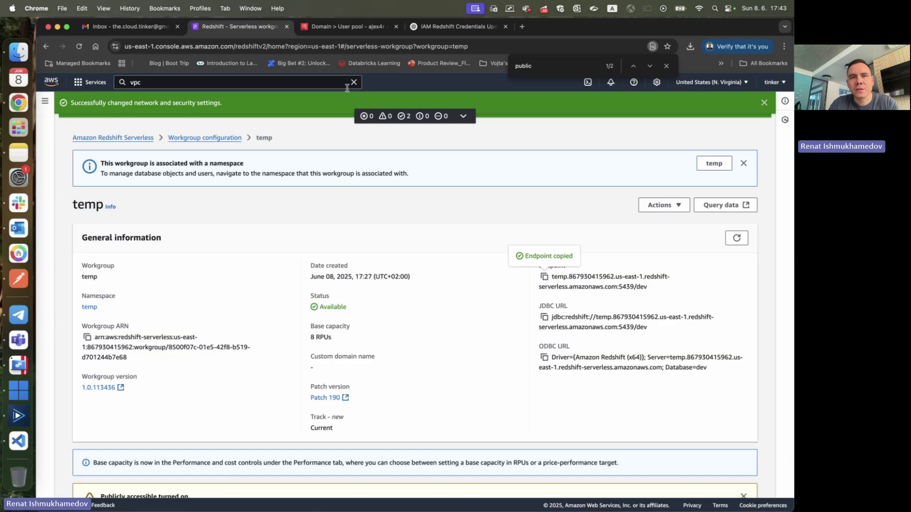
pyautogui.click(346, 27)
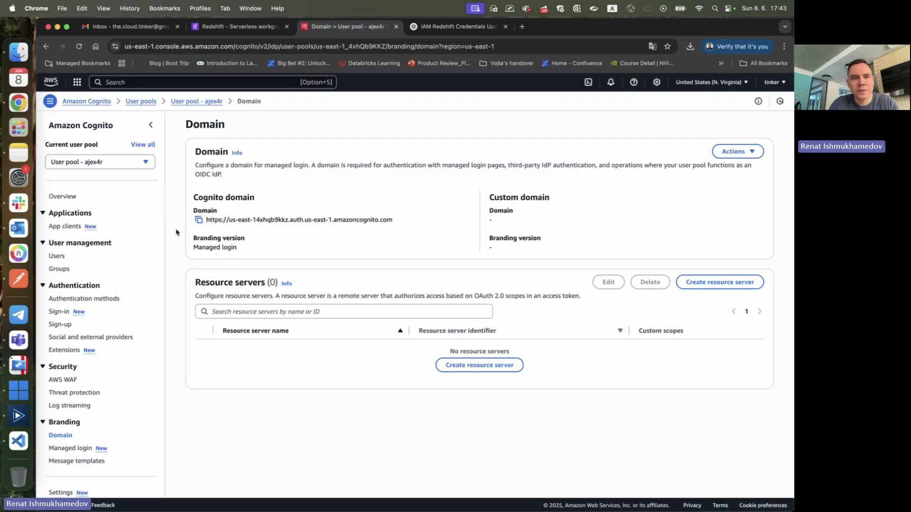
pyautogui.click(204, 222)
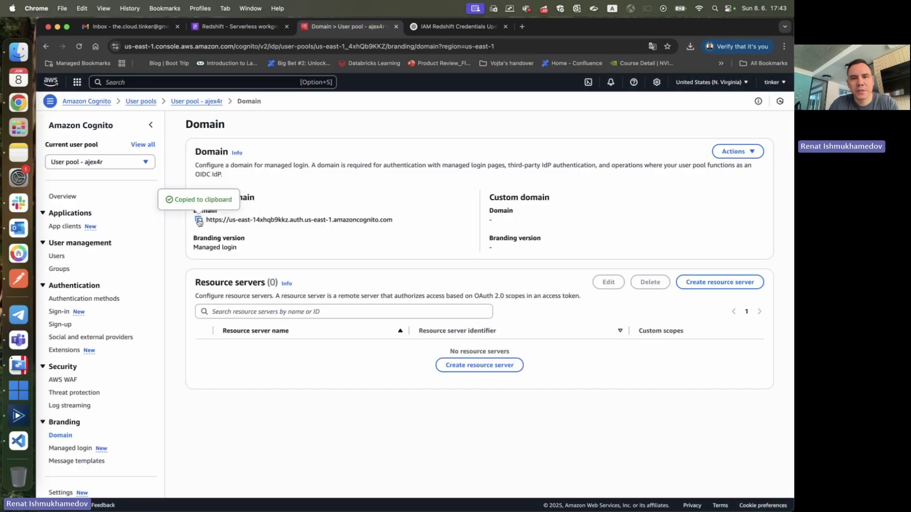
pyautogui.click(142, 102)
pyautogui.click(230, 240)
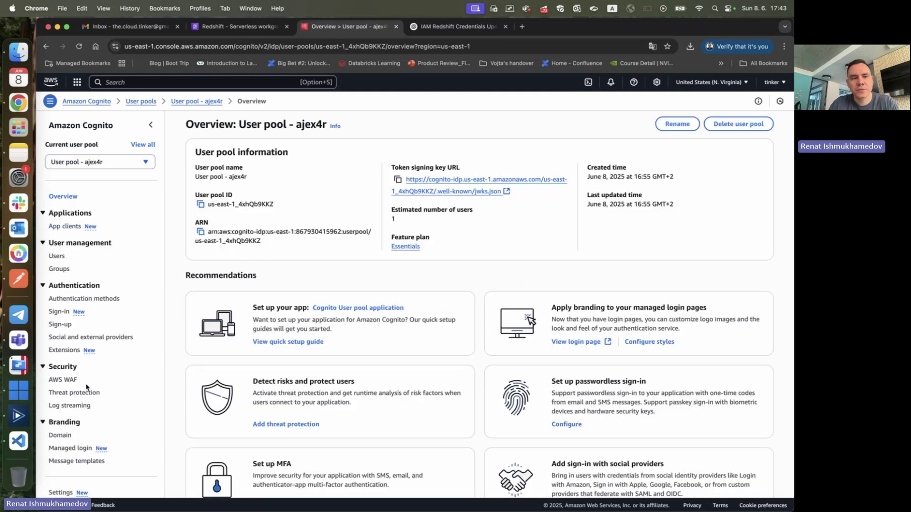
pyautogui.click(60, 435)
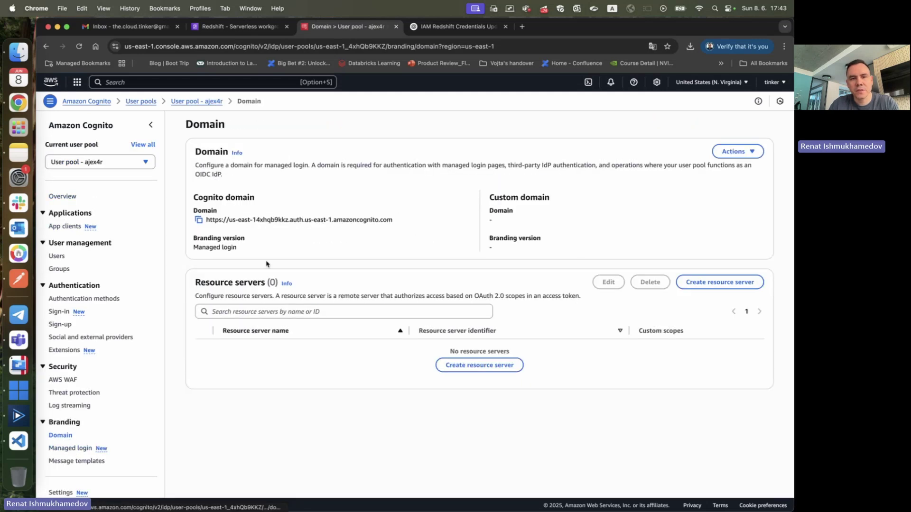
pyautogui.click(198, 220)
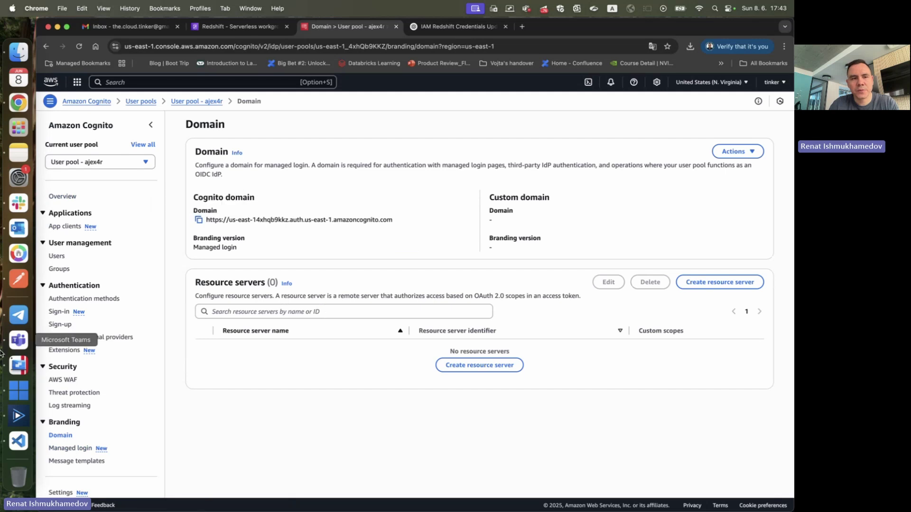
pyautogui.click(18, 441)
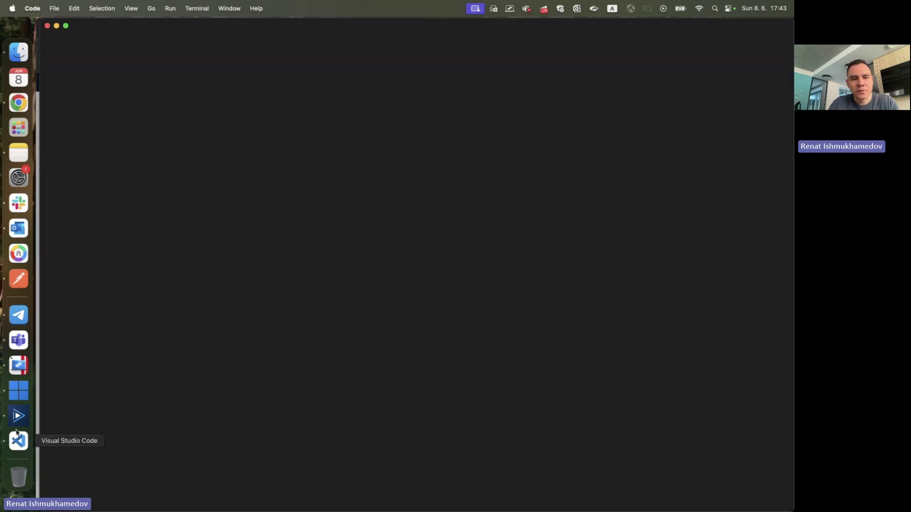
pyautogui.click(18, 417)
pyautogui.rightClick(21, 443)
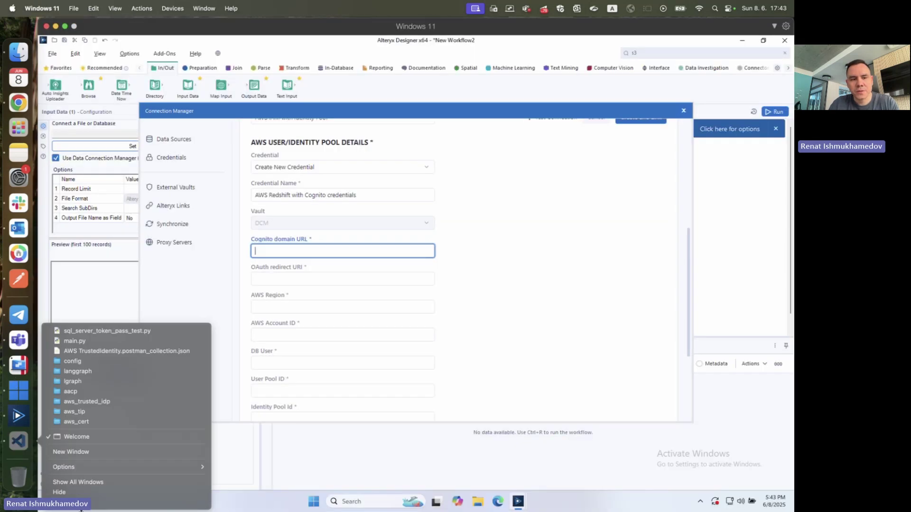
pyautogui.click(321, 252)
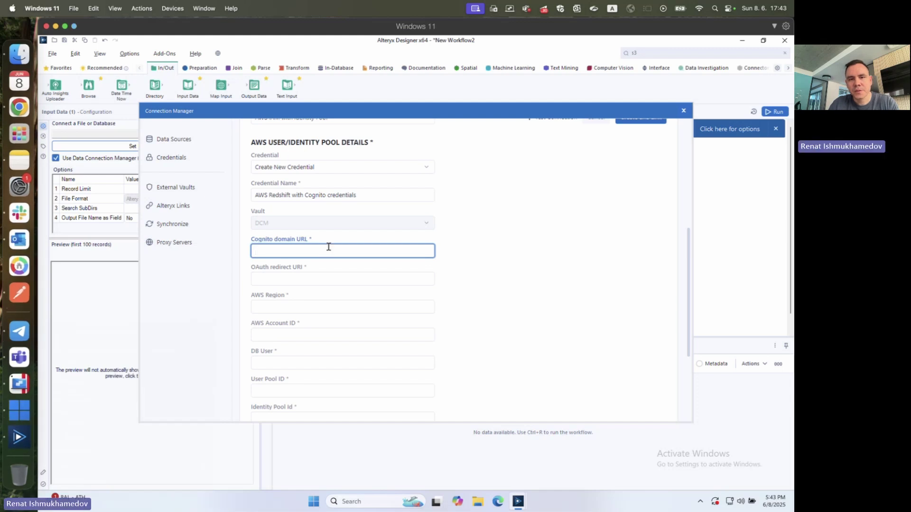
pyautogui.hotkey('ctrl', 'v')
pyautogui.click(347, 279)
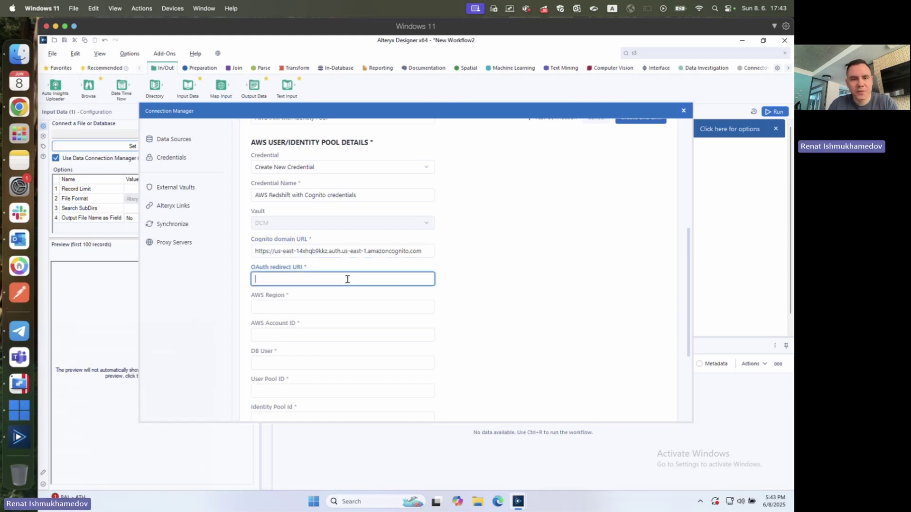
pyautogui.write('http:/')
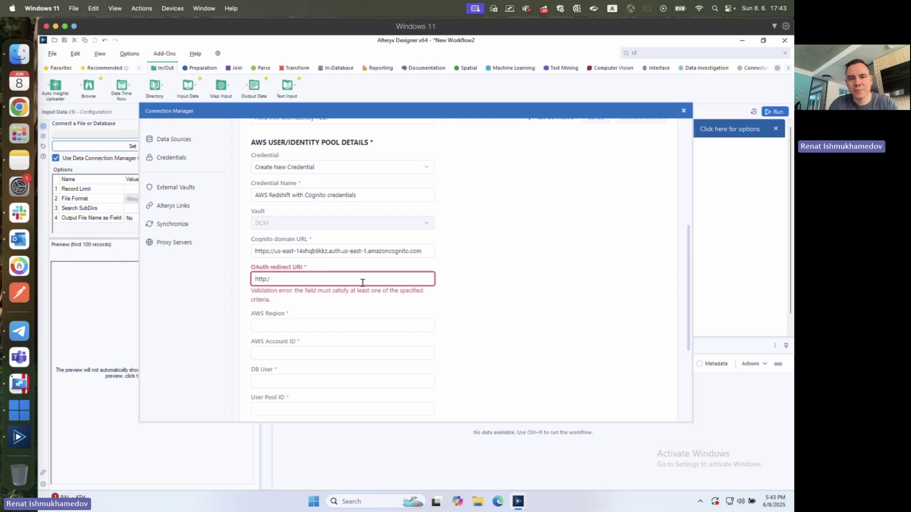
pyautogui.write('/localhost')
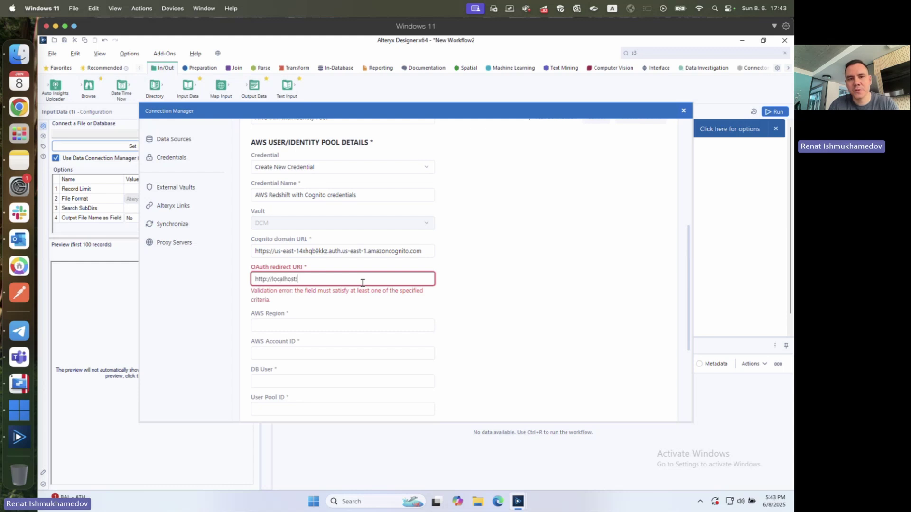
pyautogui.write(':5010')
pyautogui.click(166, 258)
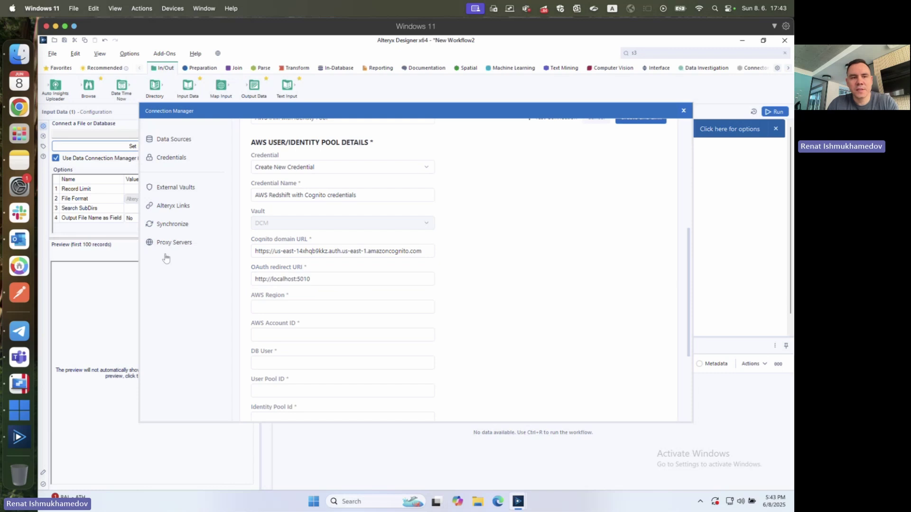
# - Fill in the AWS Region, checking the value against the Cognito configuration note
pyautogui.click(19, 161)
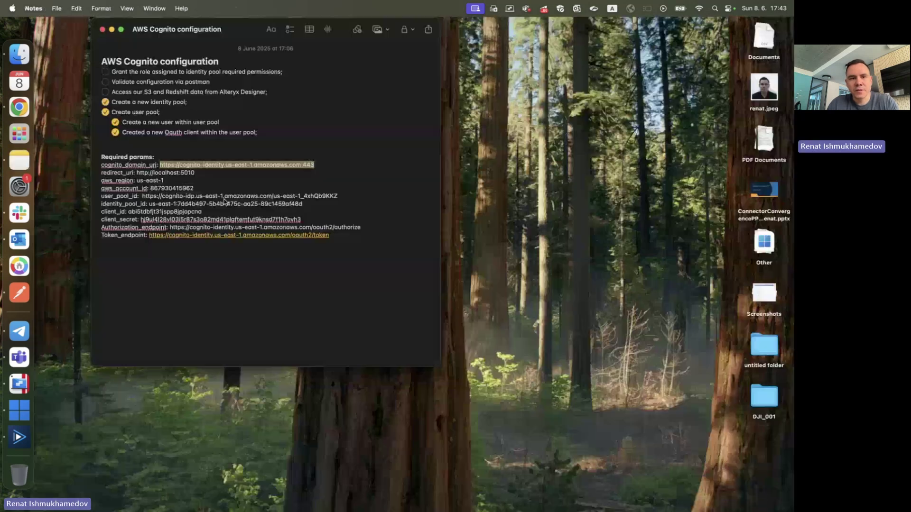
pyautogui.click(192, 173)
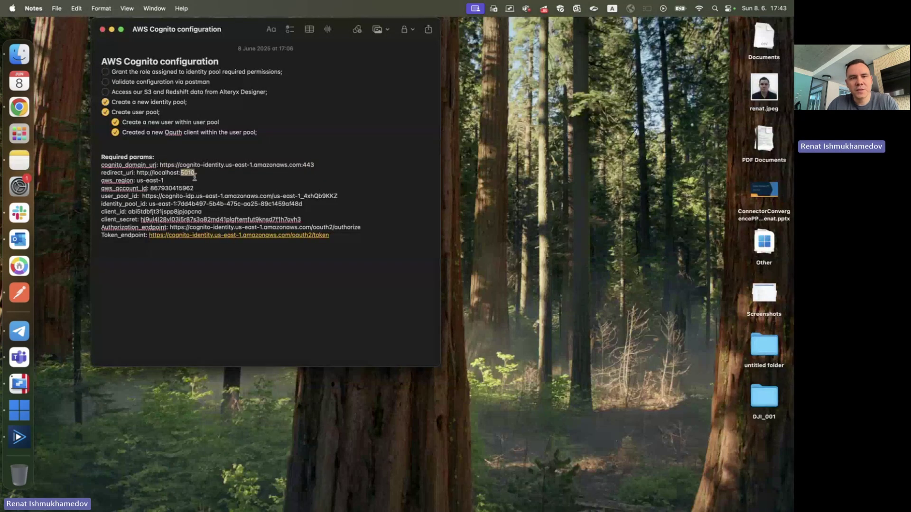
pyautogui.press('super+Tab')
pyautogui.click(325, 312)
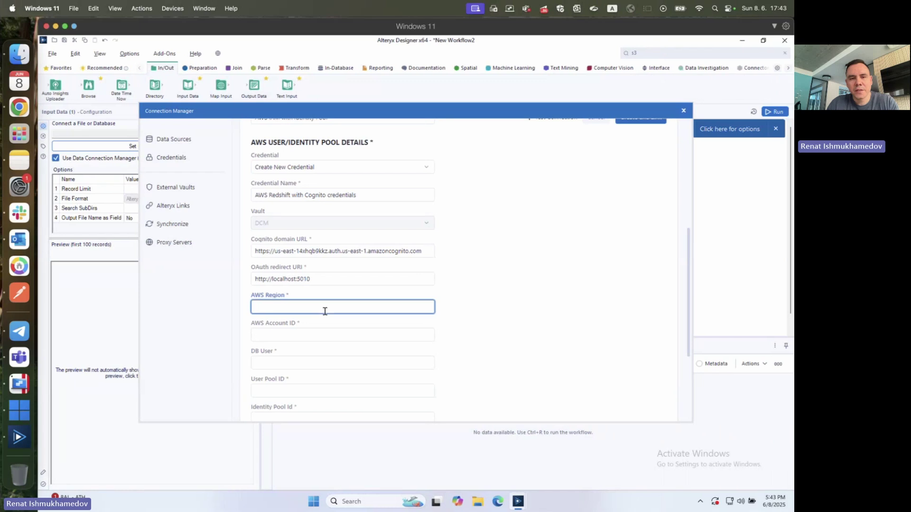
pyautogui.write('us-')
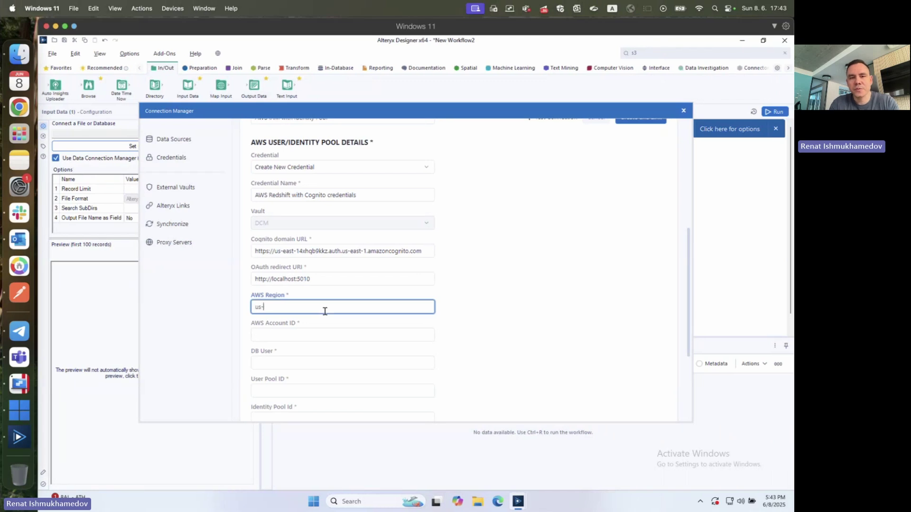
pyautogui.write('east-2')
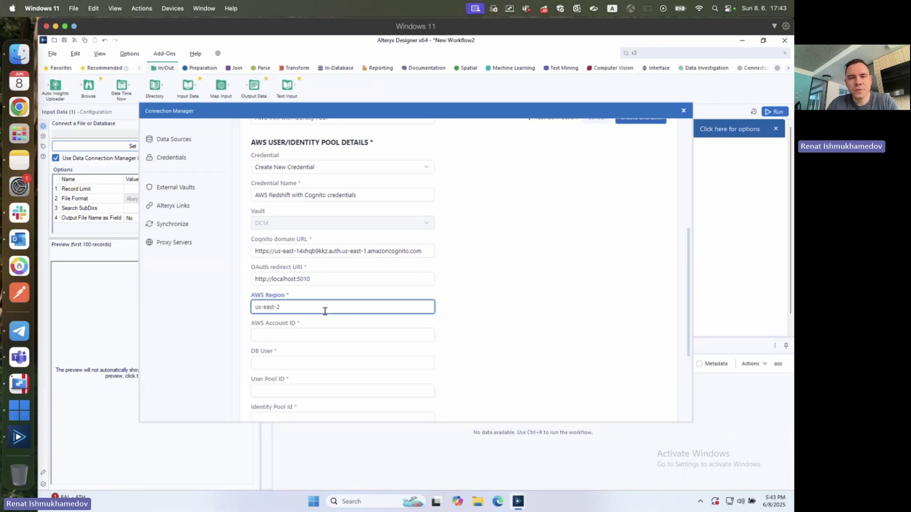
pyautogui.hotkey('ctrl', 'Left')
pyautogui.hotkey('ctrl', 'Right')
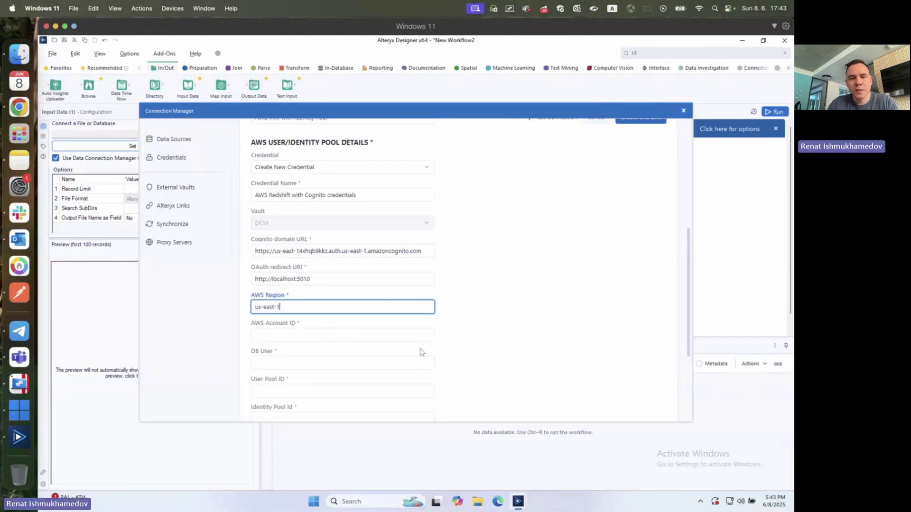
# - Copy the aws_account_id from the note into the AWS Account ID field
pyautogui.hotkey('ctrl', 'Left')
pyautogui.doubleClick(174, 189)
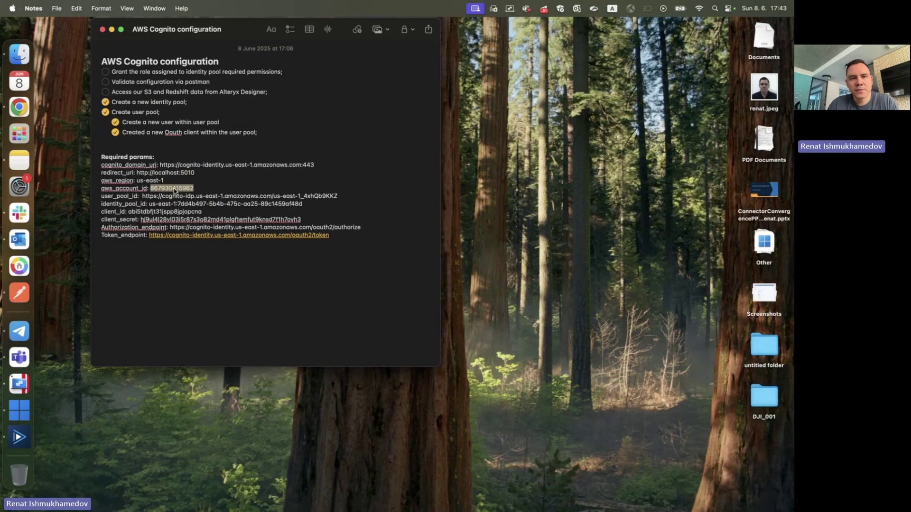
pyautogui.hotkey('ctrl', 'Right')
pyautogui.click(346, 334)
pyautogui.hotkey('ctrl', 'v')
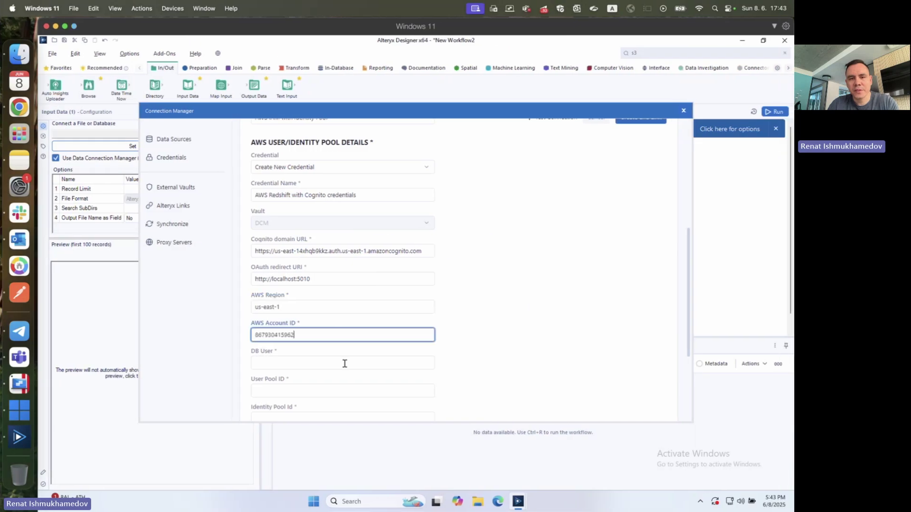
# - Enter the DB user's e-mail address in the DB User field
pyautogui.click(346, 363)
pyautogui.scroll(-5, 346, 365)
pyautogui.scroll(1, 344, 340)
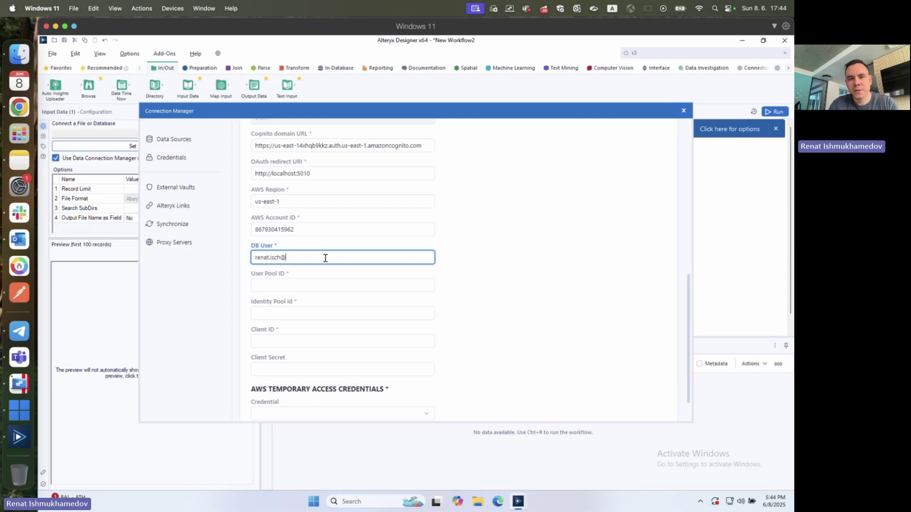
pyautogui.write('com')
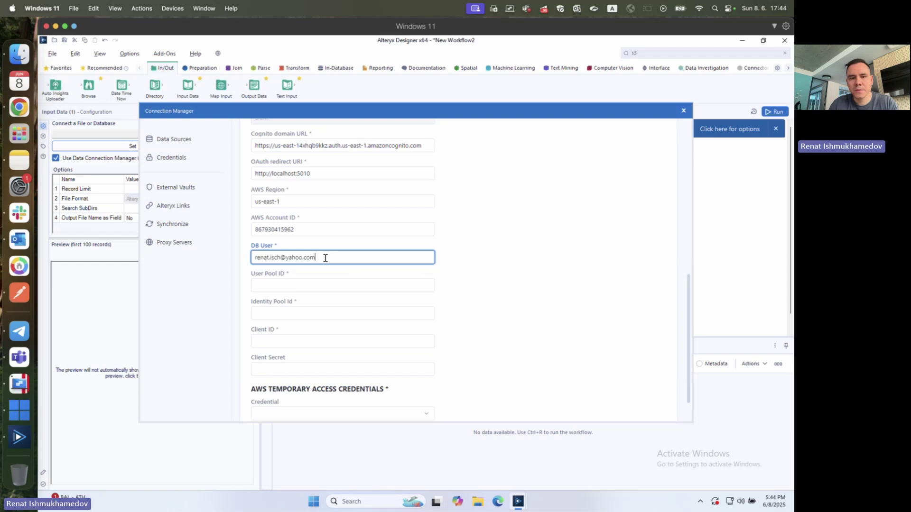
pyautogui.click(315, 284)
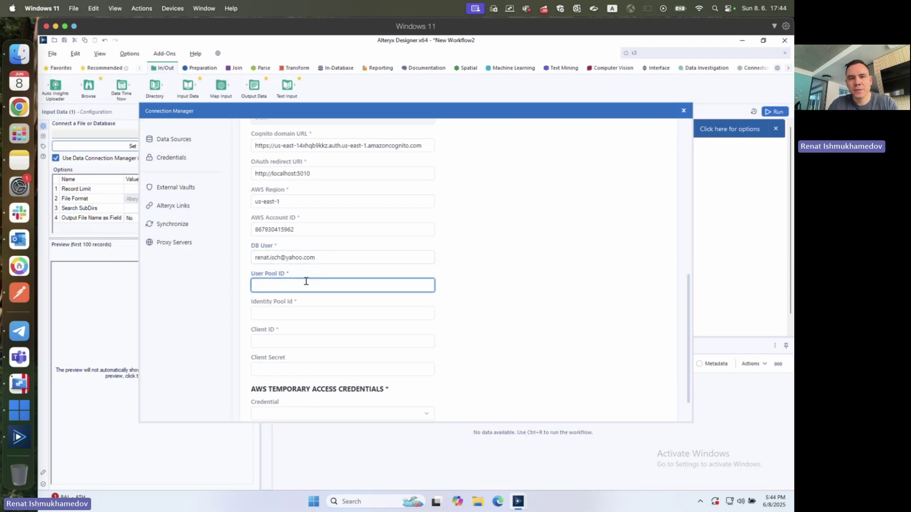
# - Copy the user_pool_id from the note into the User Pool ID field
pyautogui.hotkey('ctrl', 'Left')
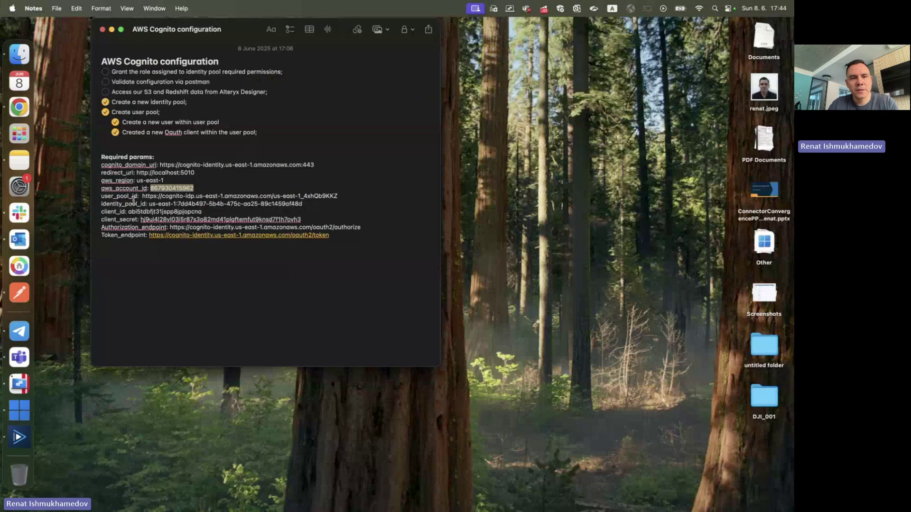
pyautogui.moveTo(141, 196); pyautogui.dragTo(308, 199)
pyautogui.press('super+c')
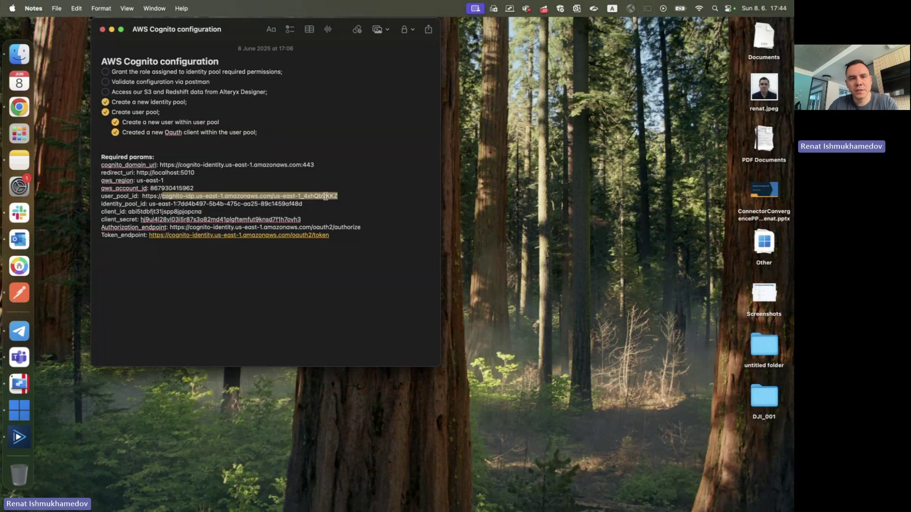
pyautogui.press('super+Tab')
pyautogui.hotkey('ctrl', 'v')
pyautogui.click(329, 313)
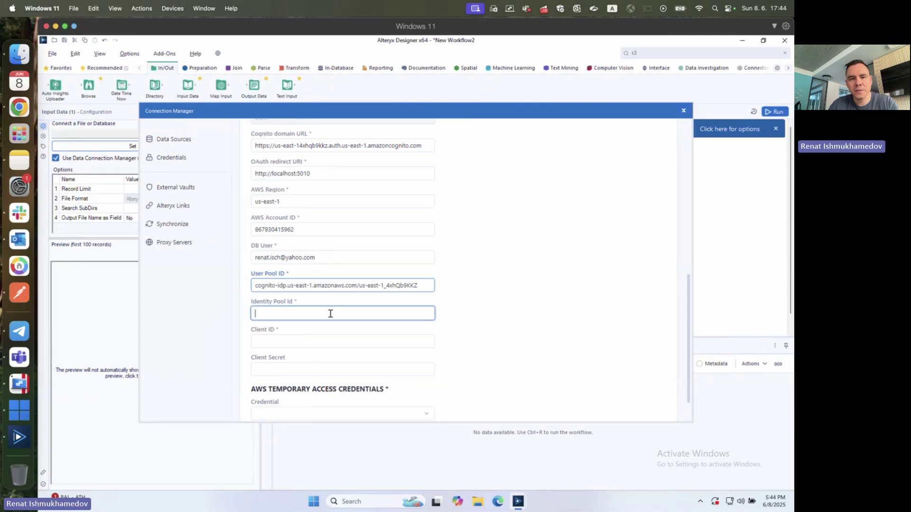
# - Copy the identity_pool_id from the note into the Identity Pool Id field
pyautogui.press('super+Tab')
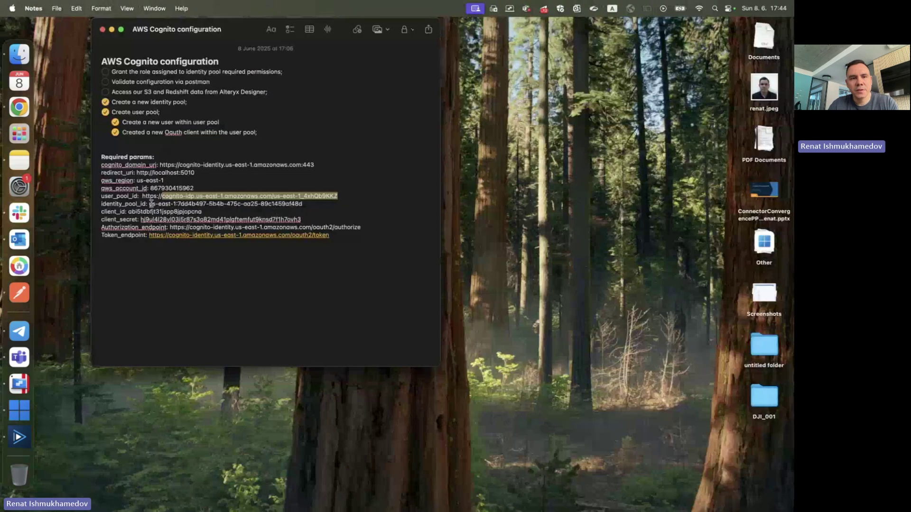
pyautogui.moveTo(144, 203); pyautogui.dragTo(282, 203)
pyautogui.press('super+c')
pyautogui.press('super+Tab')
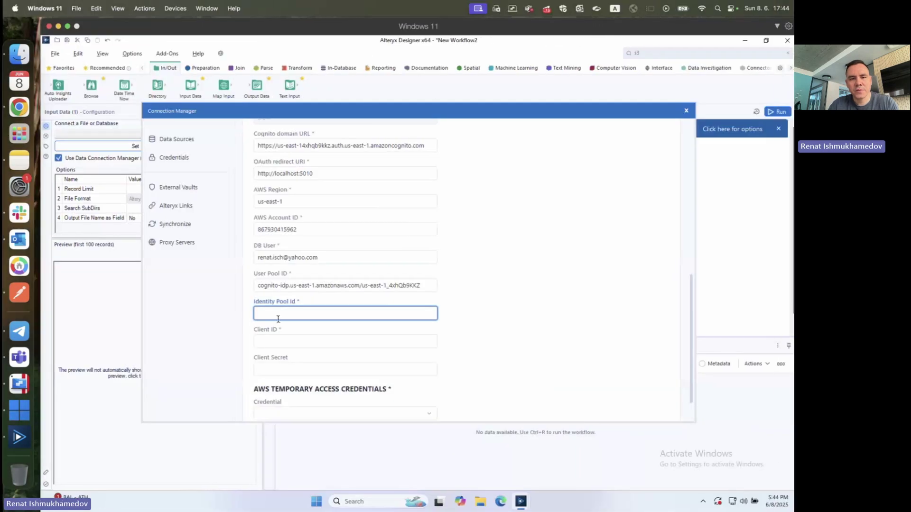
pyautogui.hotkey('ctrl', 'v')
pyautogui.press('Tab')
# - Copy the client_id from the note into the Client ID field
pyautogui.press('super+Tab')
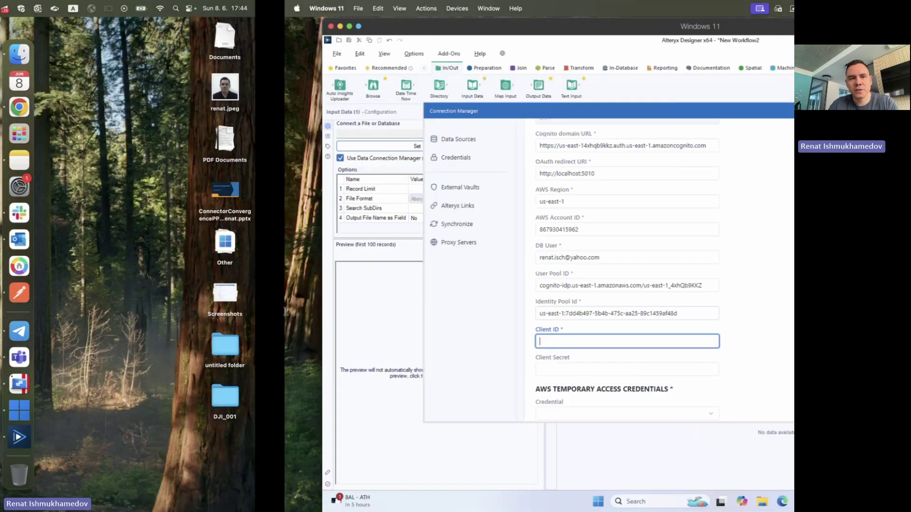
pyautogui.tripleClick(139, 215)
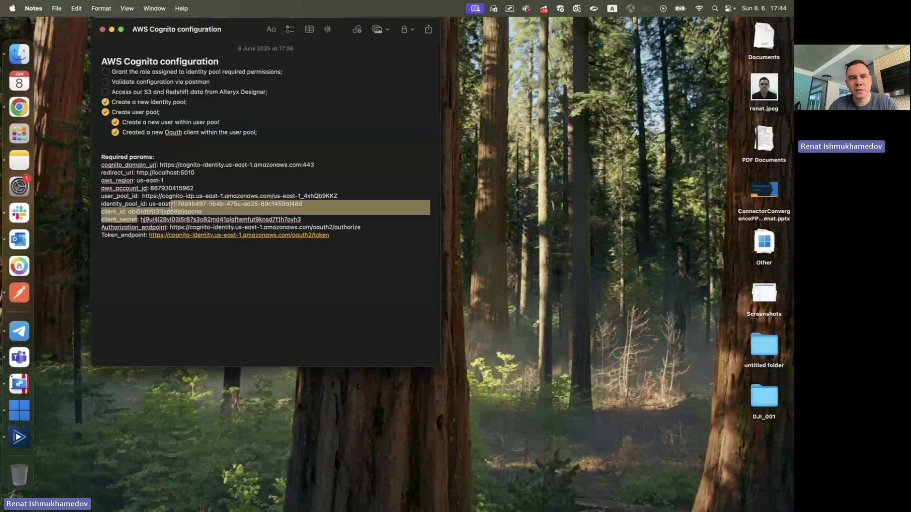
pyautogui.doubleClick(139, 215)
pyautogui.press('super+c')
pyautogui.press('super+Tab')
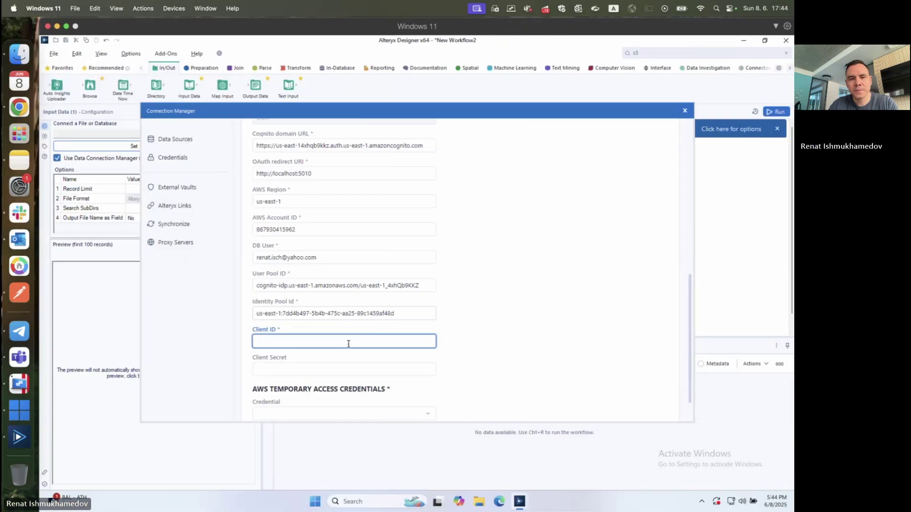
pyautogui.hotkey('ctrl', 'v')
pyautogui.press('Tab')
# - Copy the client_secret from the note into the Client Secret field
pyautogui.press('super+Tab')
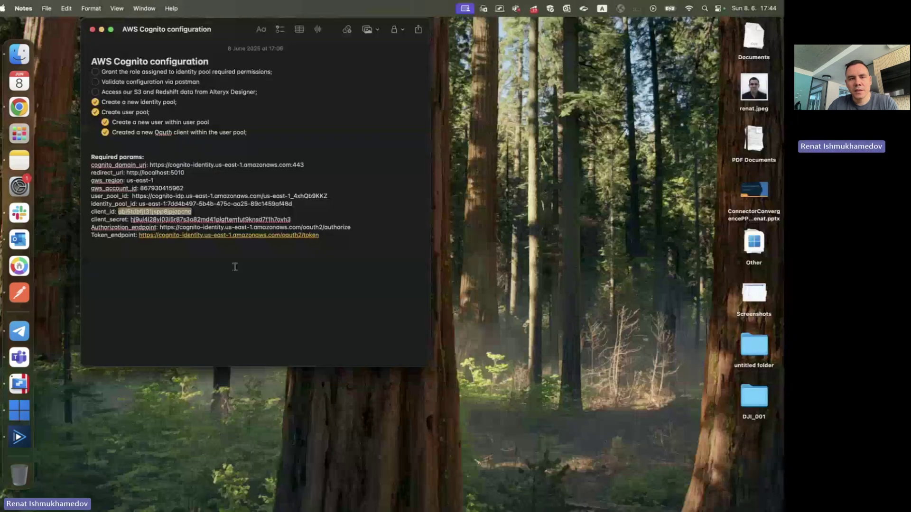
pyautogui.doubleClick(168, 219)
pyautogui.press('super+c')
pyautogui.press('super+Tab')
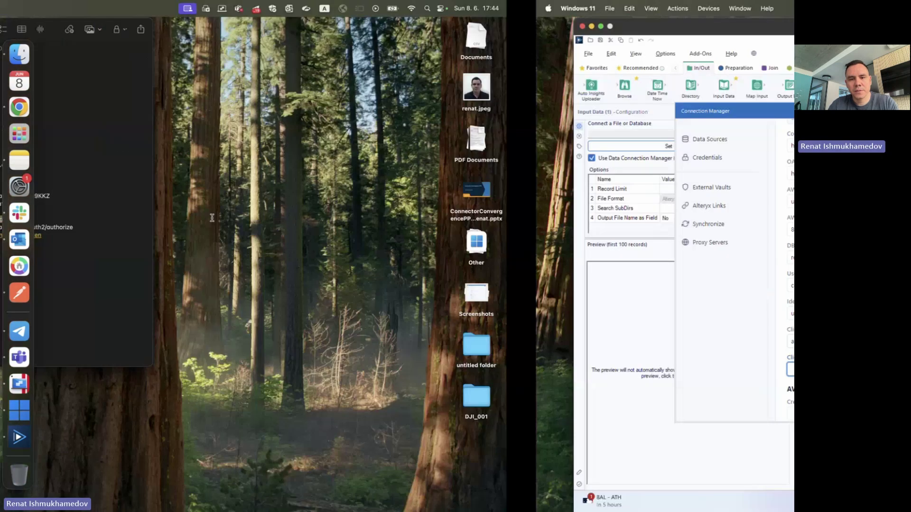
pyautogui.hotkey('ctrl', 'v')
pyautogui.scroll(-2, 461, 312)
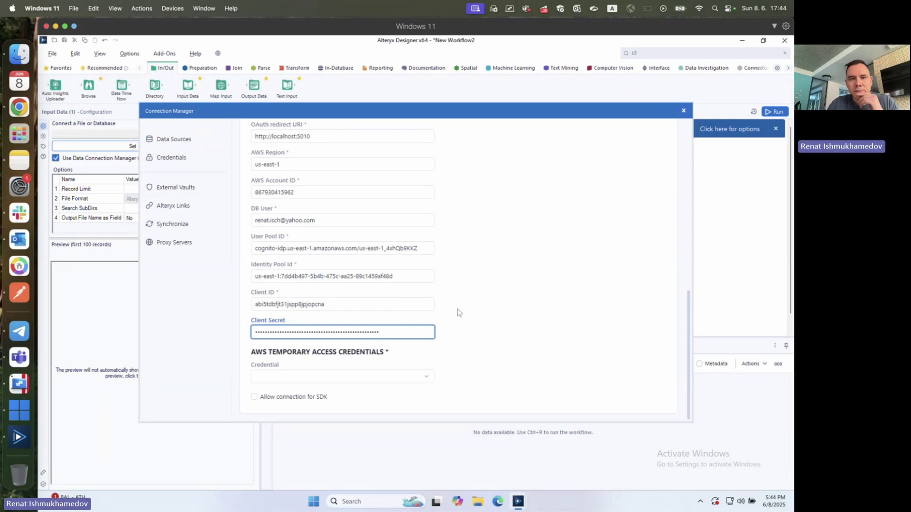
# - Create a temporary access credential named Redshift-with-Cognito and link the connection to the data source
pyautogui.scroll(10, 458, 312)
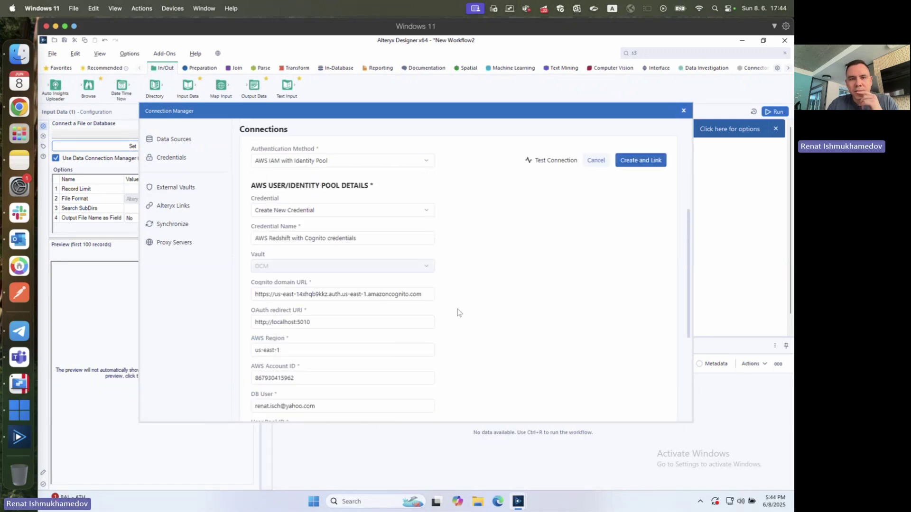
pyautogui.scroll(-10, 458, 312)
pyautogui.click(399, 377)
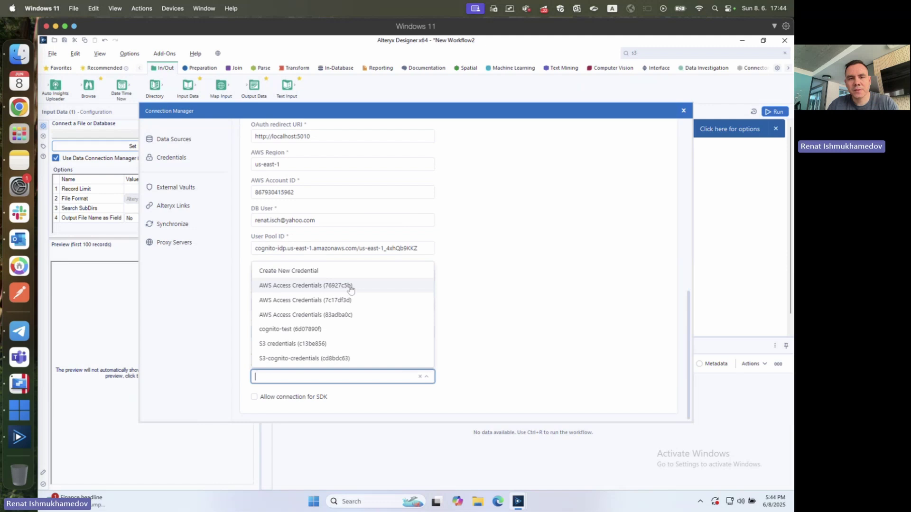
pyautogui.click(342, 269)
pyautogui.scroll(-2, 418, 302)
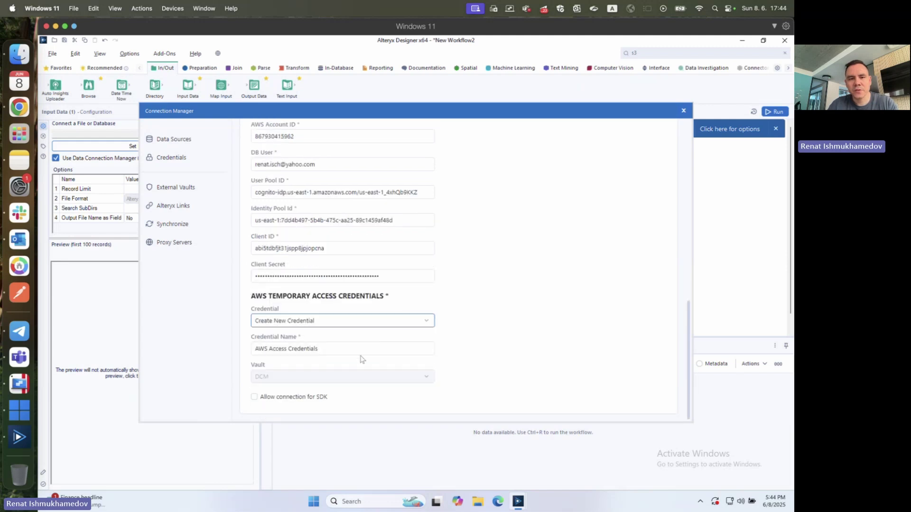
pyautogui.tripleClick(362, 350)
pyautogui.write('R')
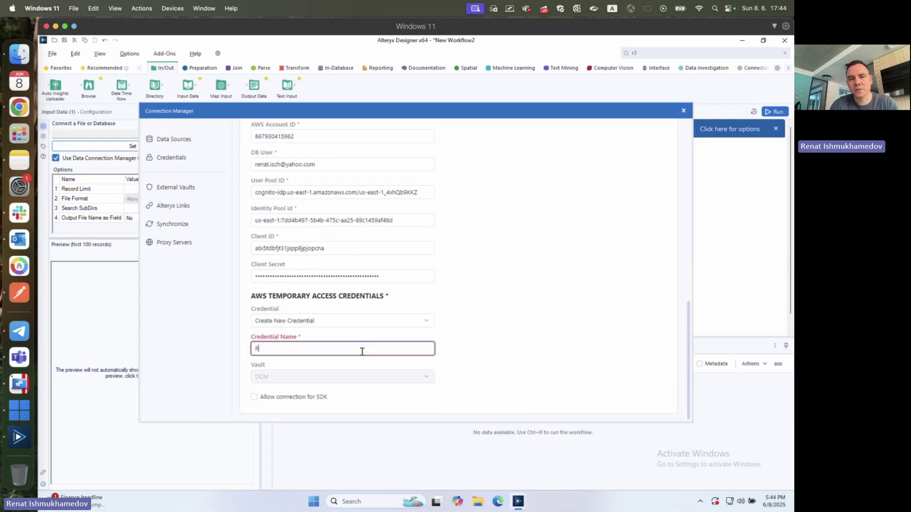
pyautogui.write('edshift-')
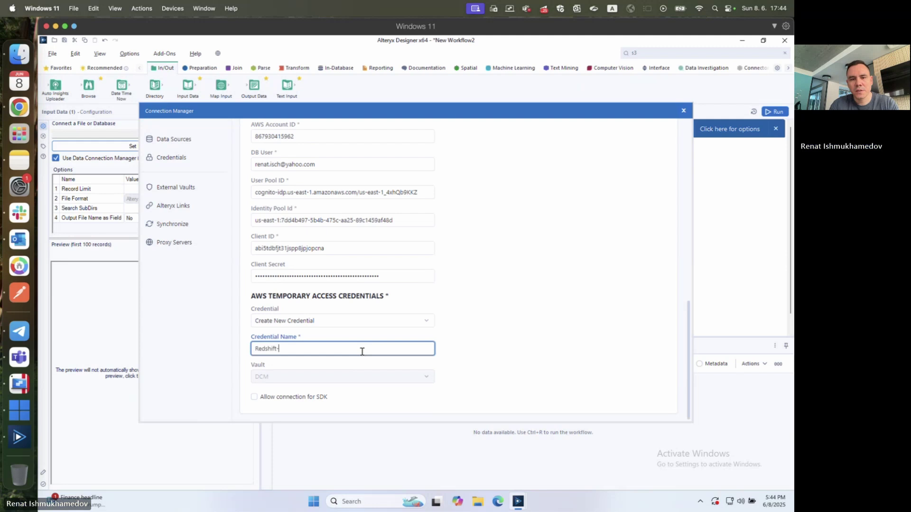
pyautogui.write('with-')
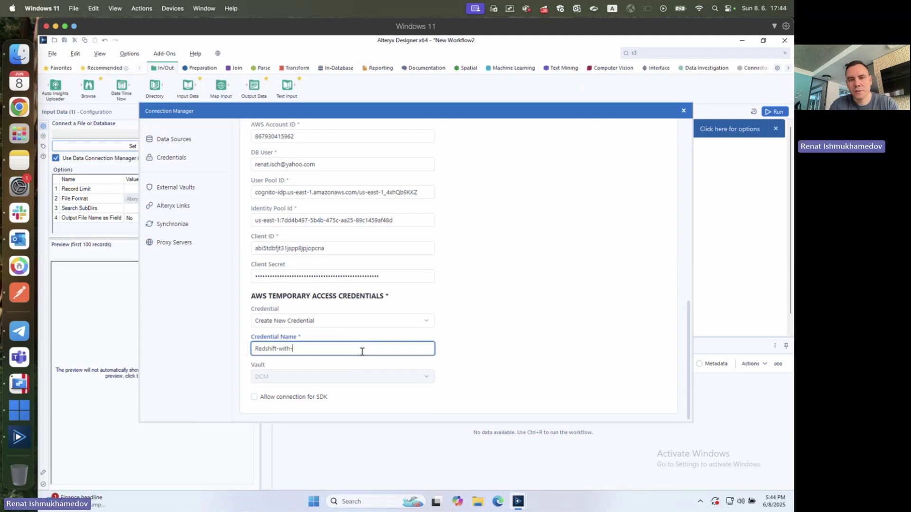
pyautogui.write('Cognito')
pyautogui.click(473, 348)
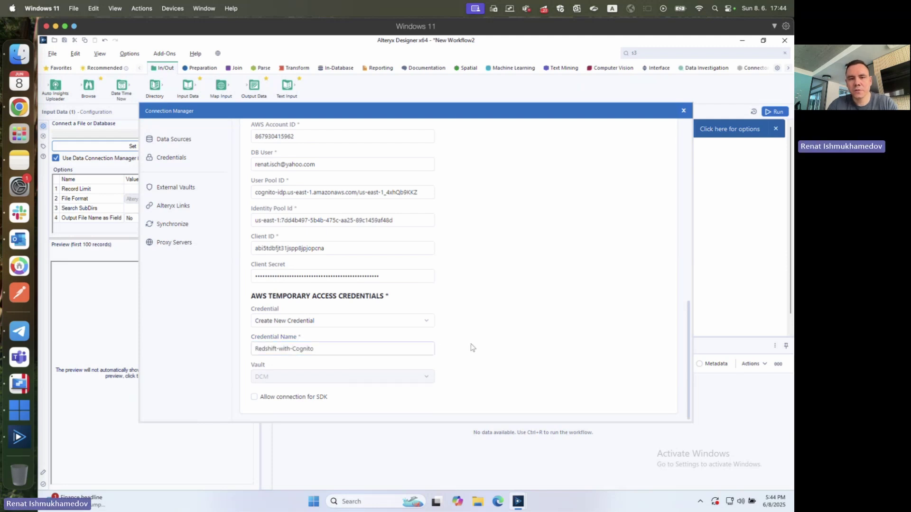
pyautogui.scroll(6, 473, 348)
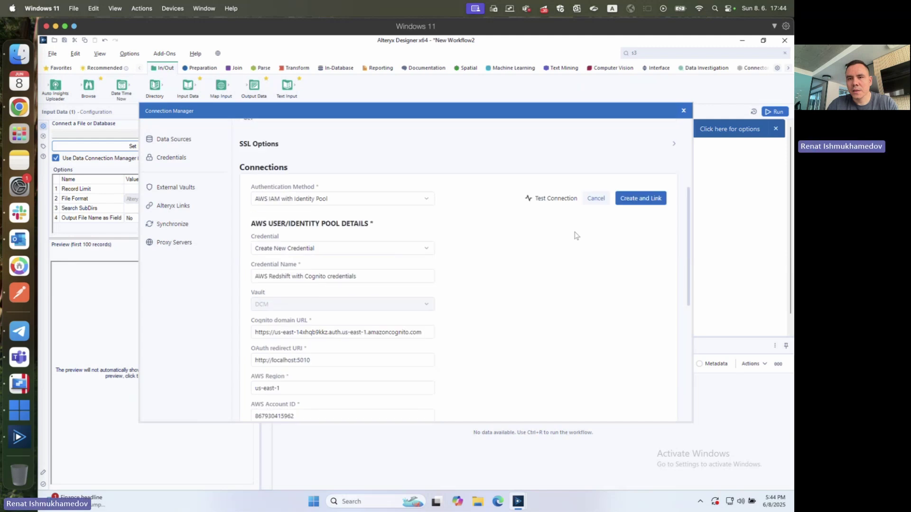
pyautogui.click(653, 200)
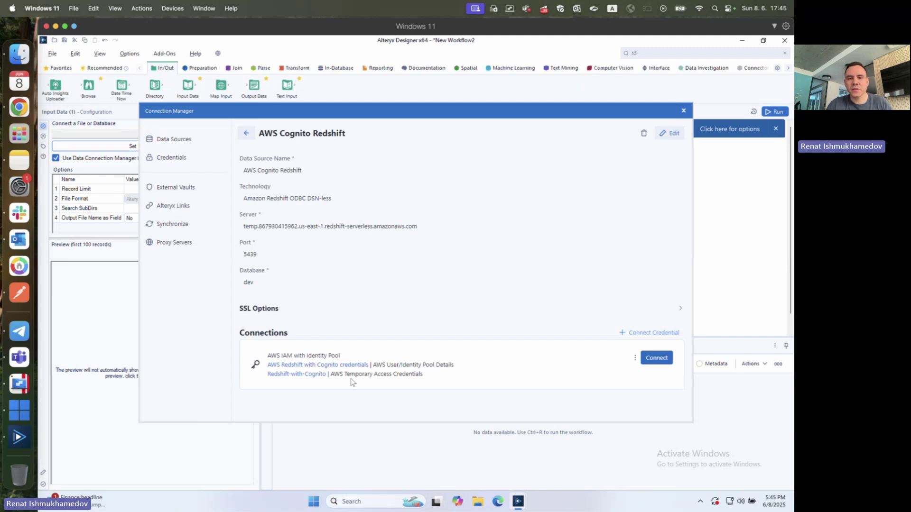
# - Test the AWS IAM with Identity Pool connection and close the authorization browser window
pyautogui.moveTo(266, 356); pyautogui.dragTo(361, 354)
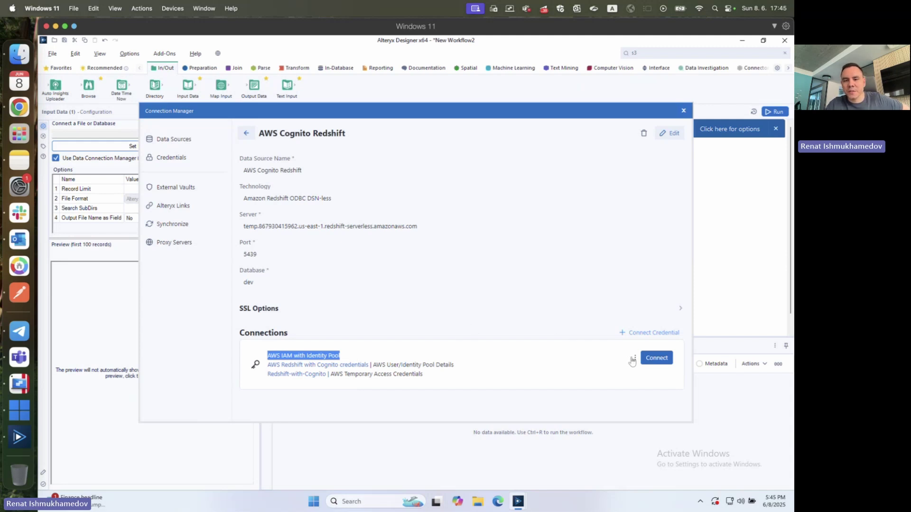
pyautogui.click(633, 359)
pyautogui.click(635, 375)
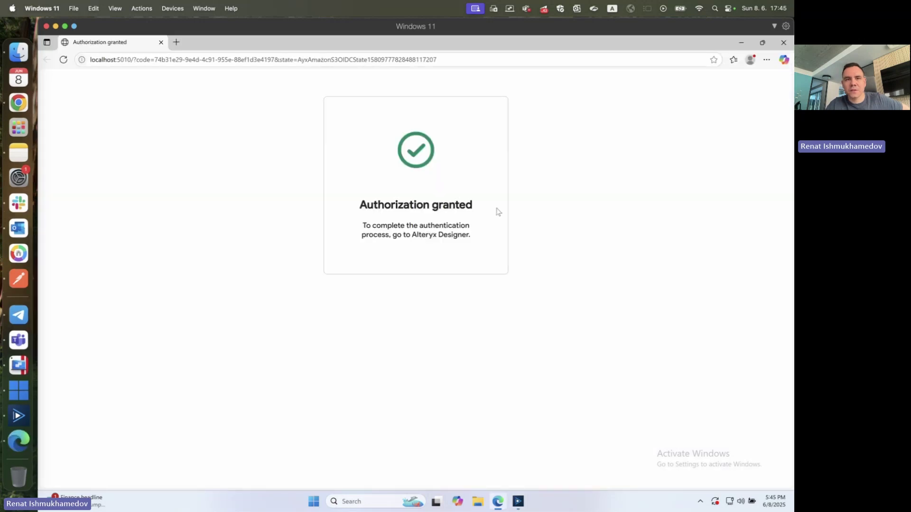
pyautogui.tripleClick(397, 202)
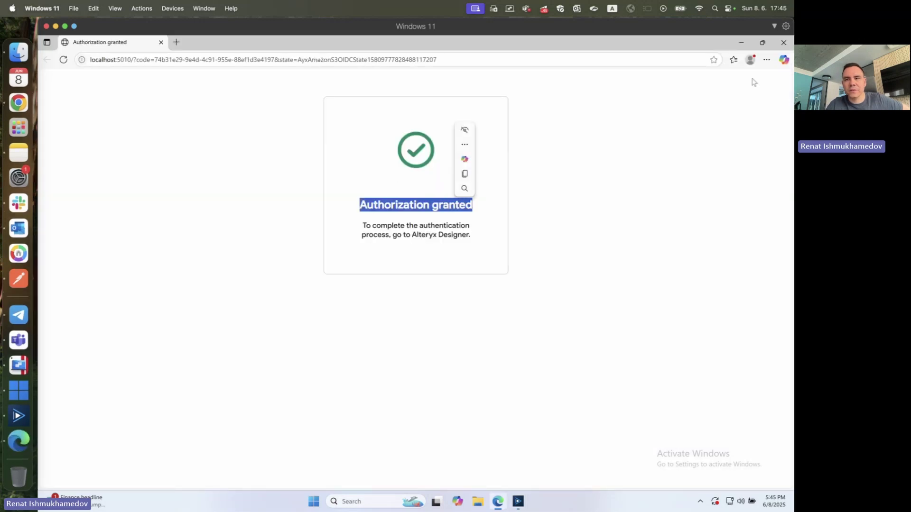
pyautogui.click(781, 44)
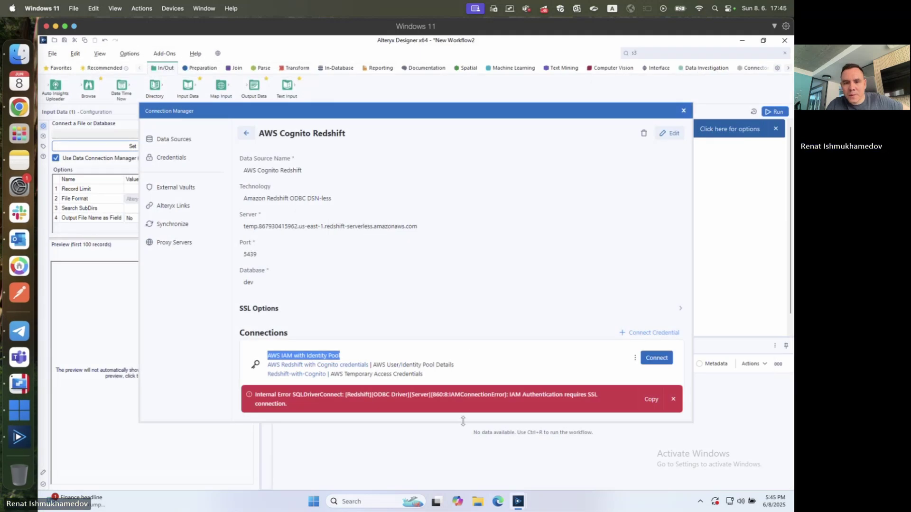
# - Set the SSL authentication mode to require, save the data source, and retest the connection
pyautogui.doubleClick(516, 395)
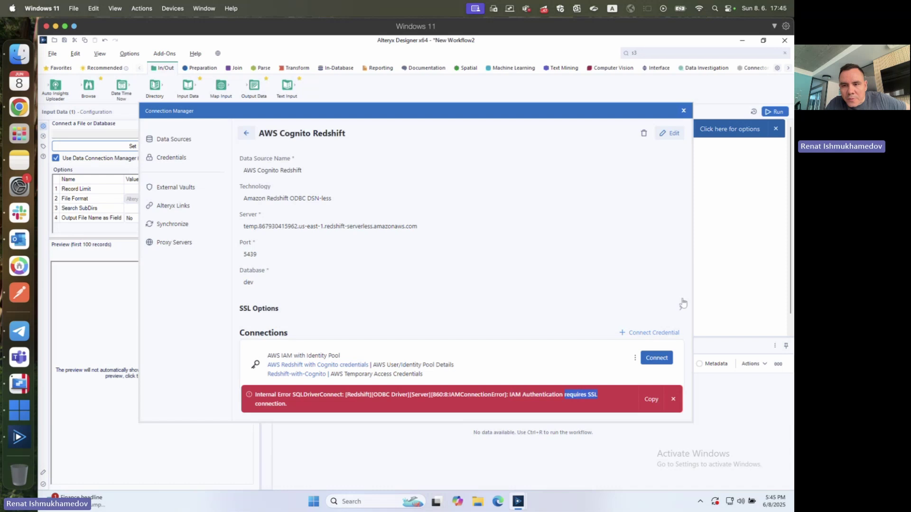
pyautogui.click(680, 309)
pyautogui.scroll(-1, 543, 278)
pyautogui.click(663, 123)
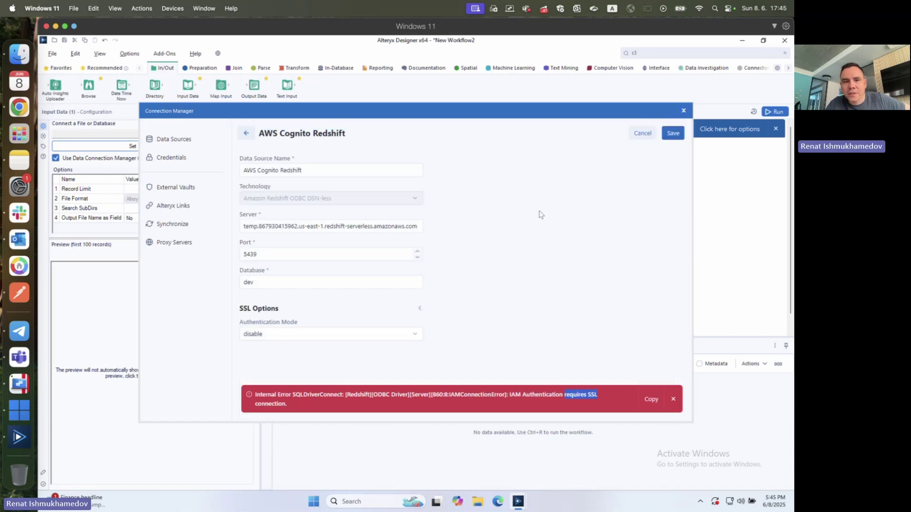
pyautogui.click(357, 333)
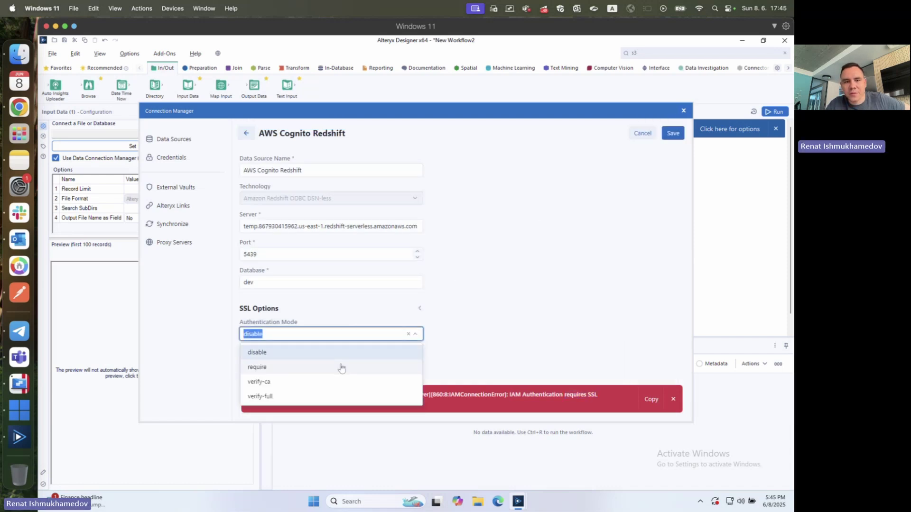
pyautogui.click(341, 368)
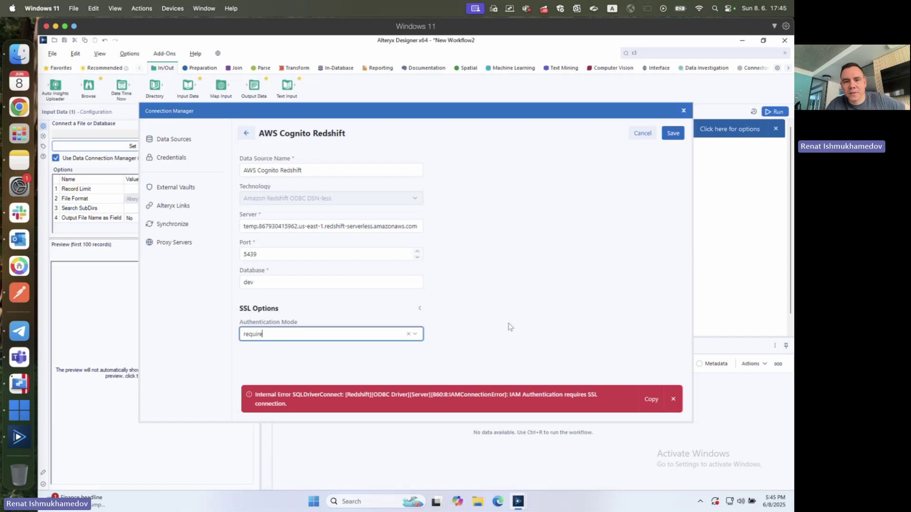
pyautogui.click(673, 133)
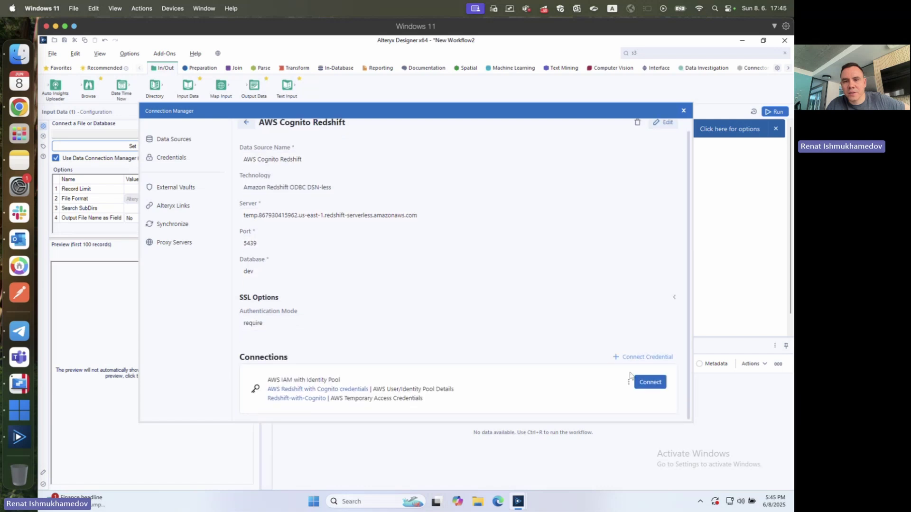
pyautogui.click(628, 382)
pyautogui.click(655, 388)
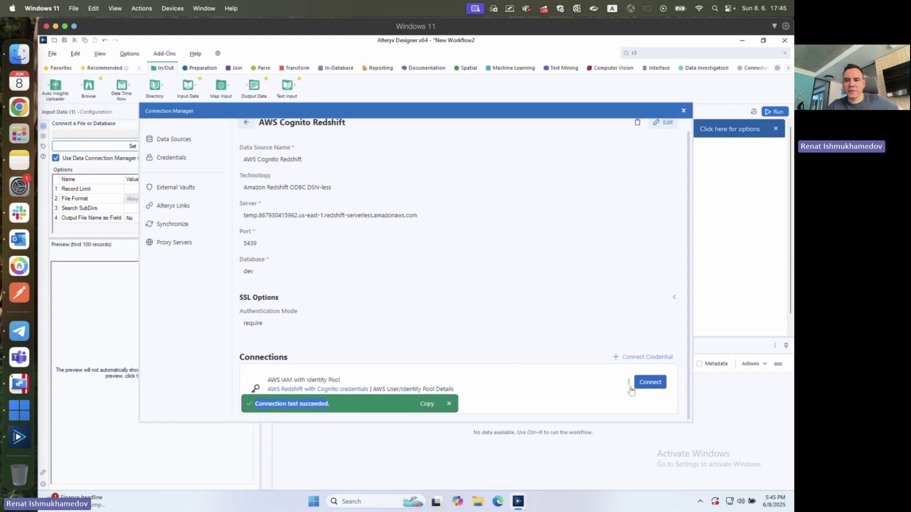
# - Connect the Input Data tool to Redshift and list the dev database's information_schema tables
pyautogui.click(651, 383)
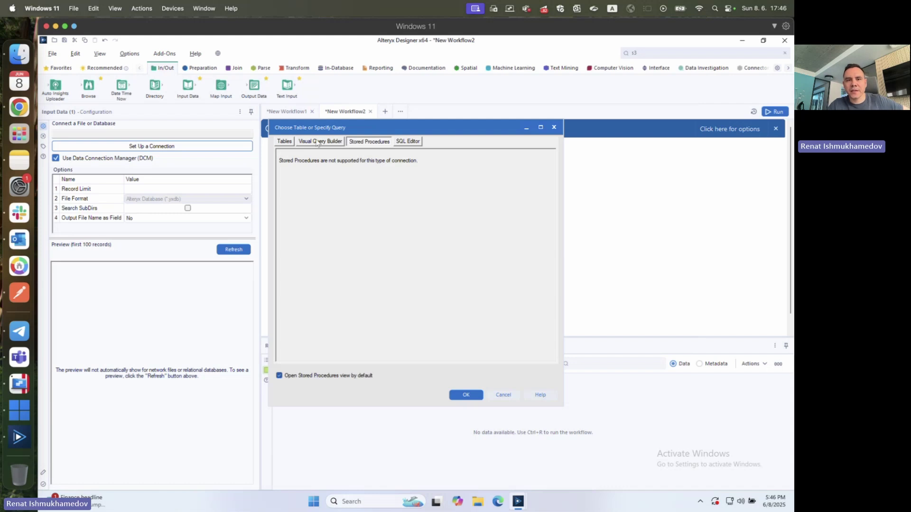
pyautogui.click(291, 142)
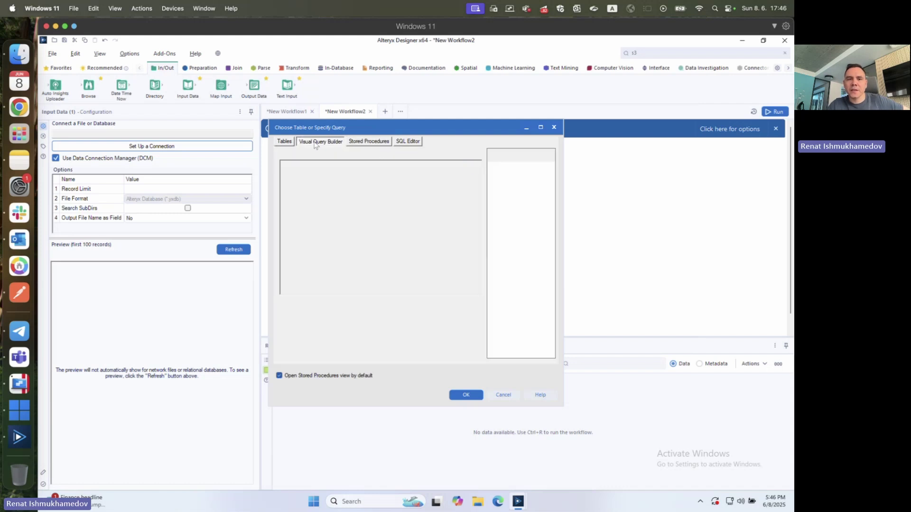
pyautogui.click(314, 142)
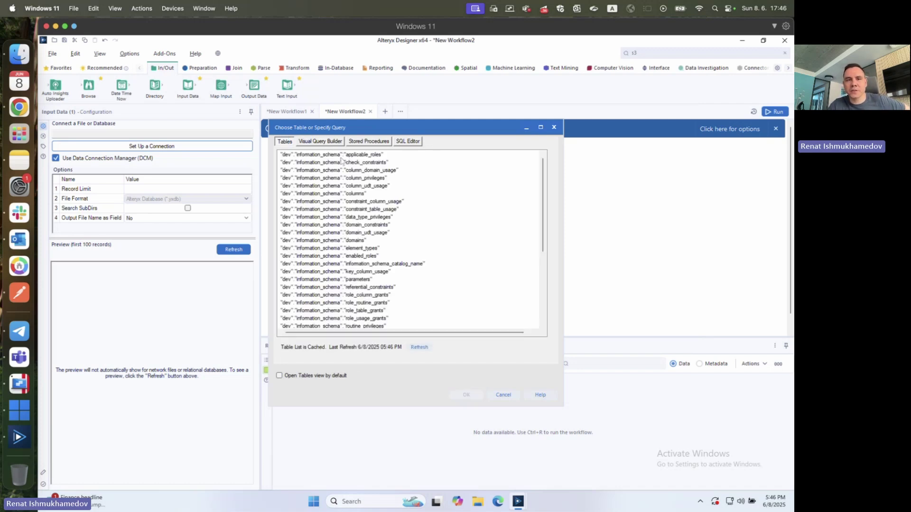
pyautogui.scroll(6, 380, 244)
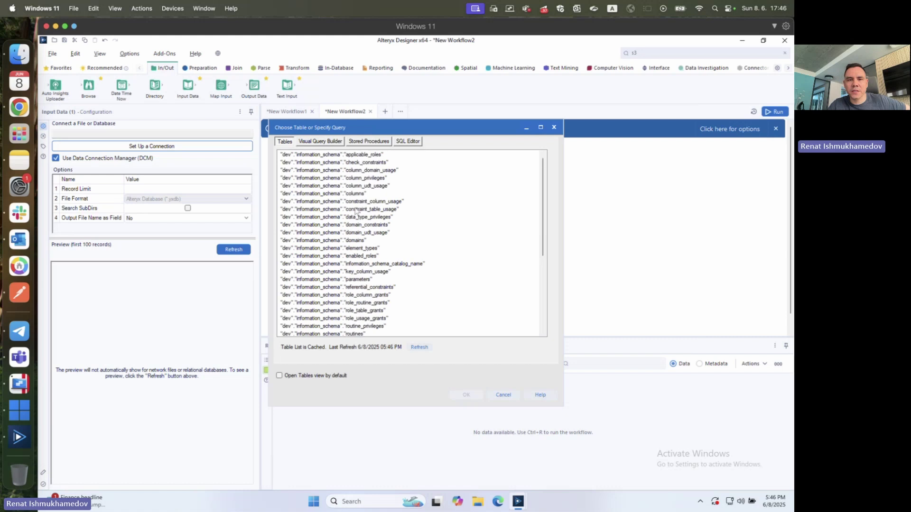